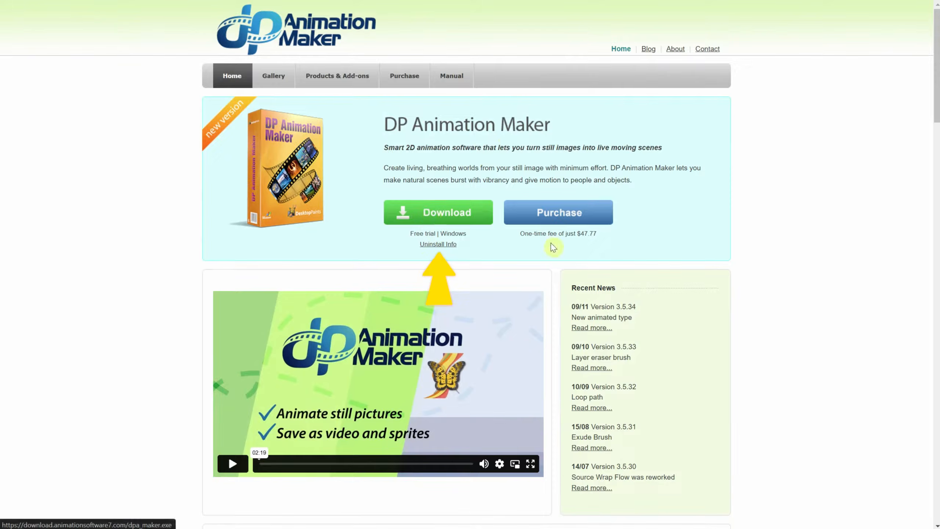
Step: Play the product introduction video on the DP Animation Maker website
left_click_drag(599, 238, 576, 242)
left_click(767, 283)
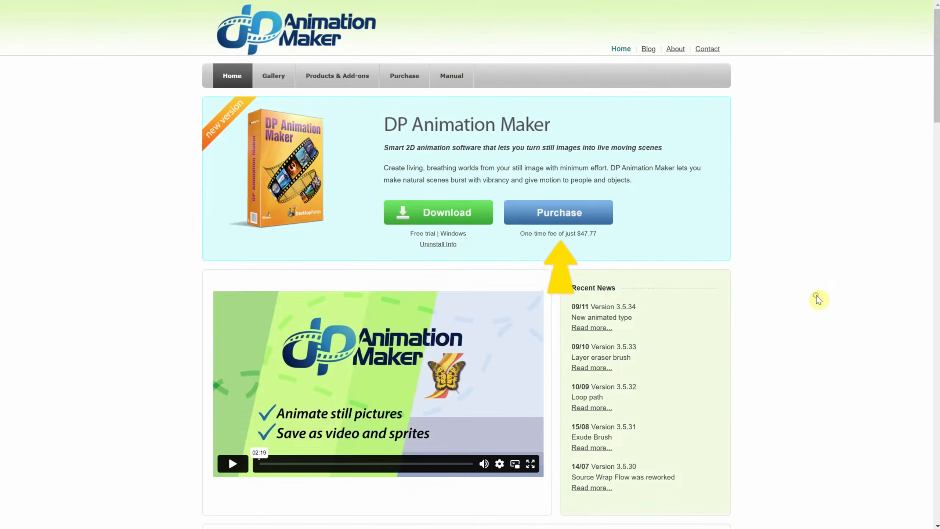
left_click(236, 467)
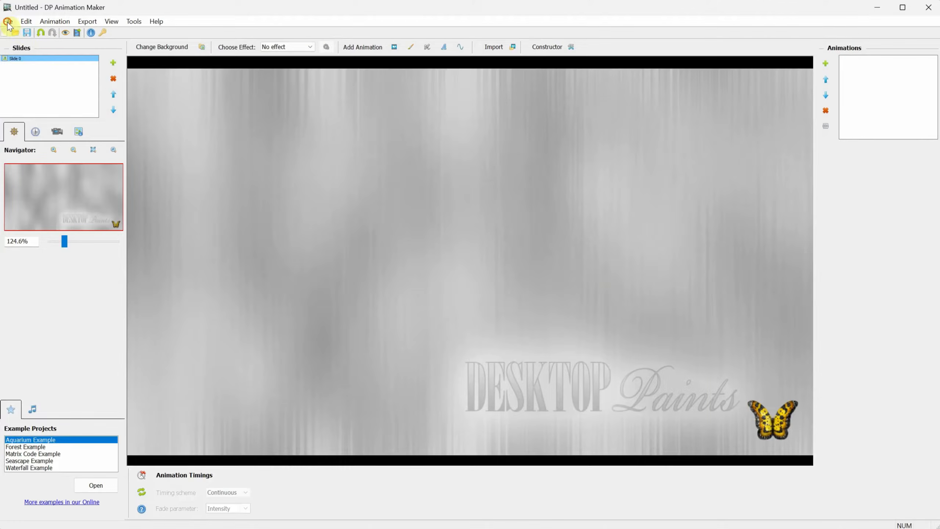
left_click(8, 21)
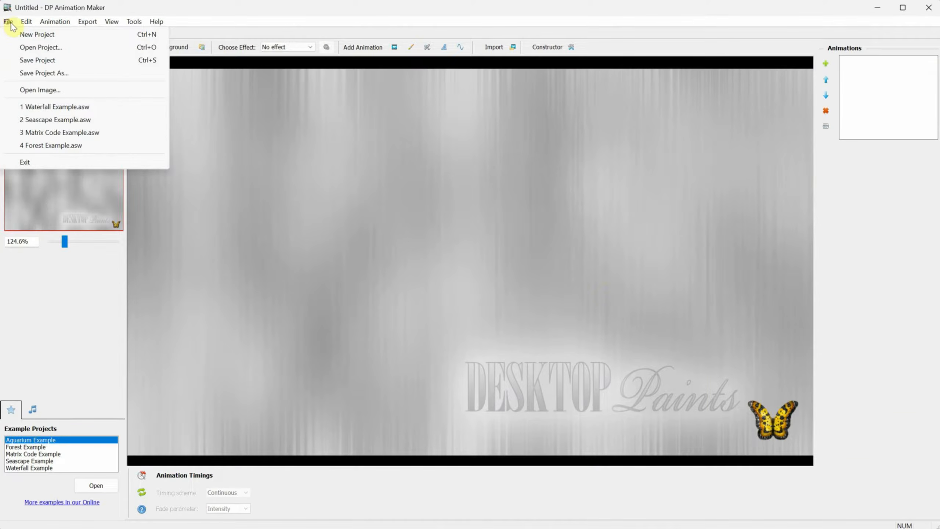
key("Right")
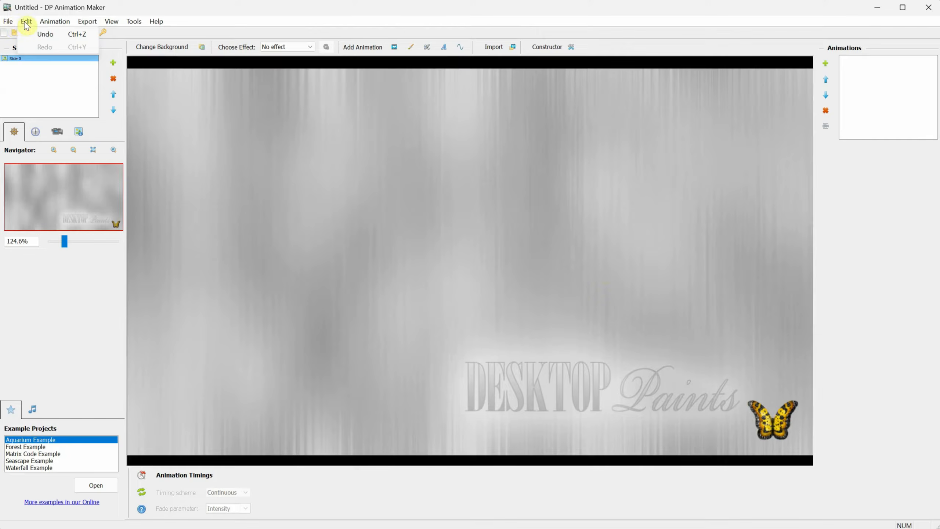
mouse_move(85, 22)
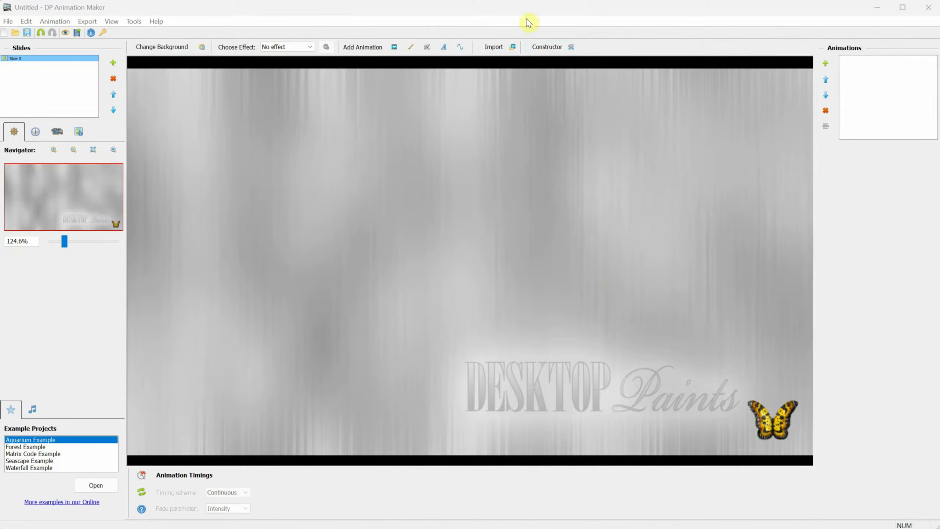
left_click(530, 16)
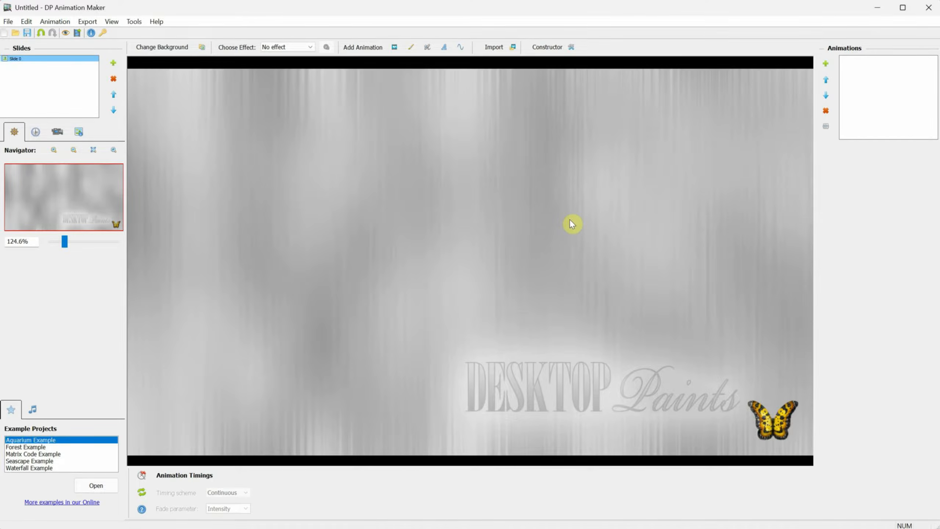
Step: Load Skull.jpg as the slide background
left_click(195, 51)
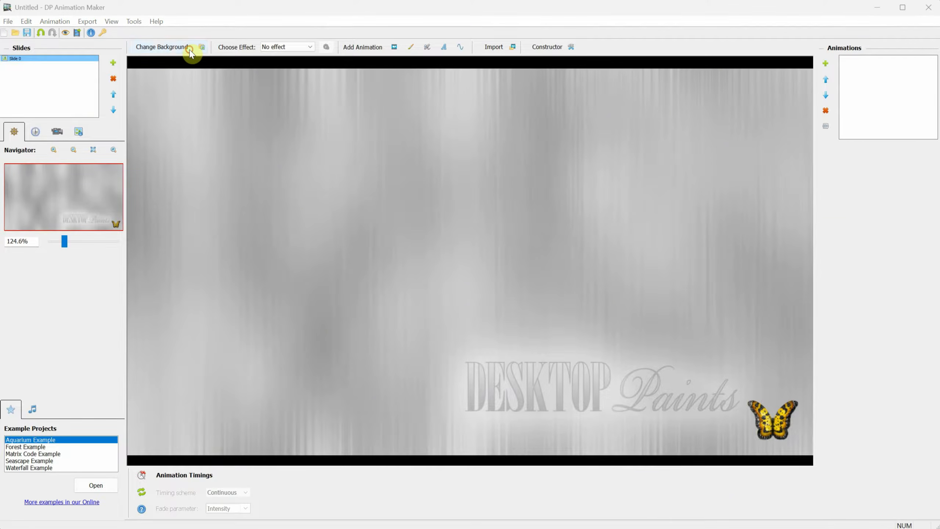
double_click(370, 222)
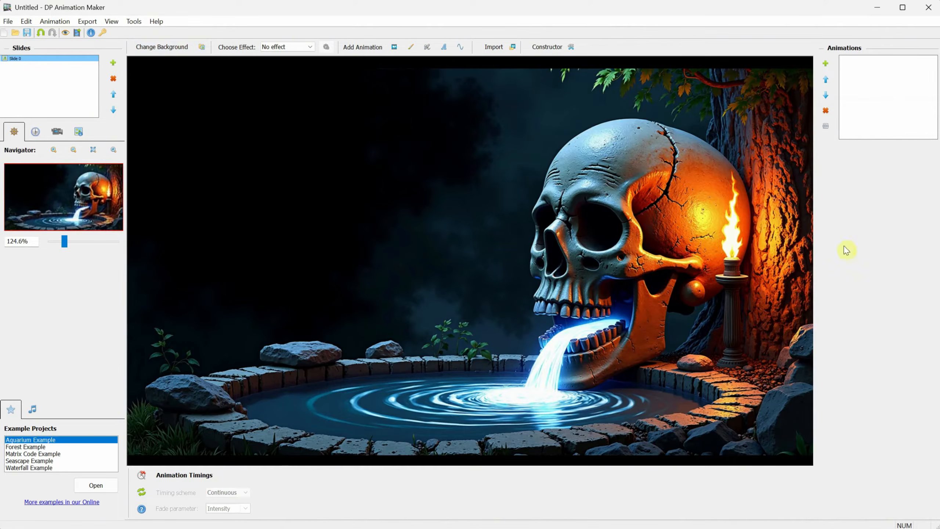
scroll(307, 217, "down", 4)
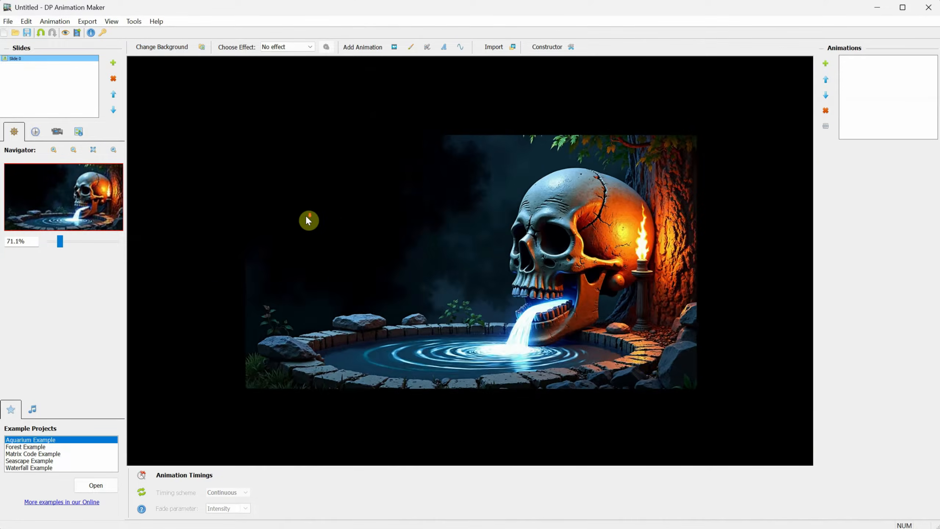
scroll(383, 230, "up", 5)
scroll(383, 228, "down", 3)
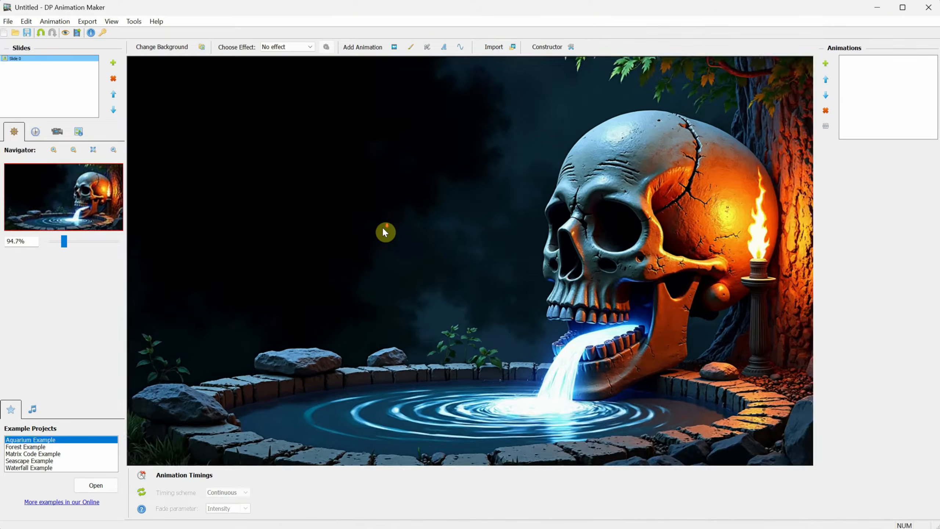
Step: Zoom and pan the Navigator onto the skull and candle, then fit the whole picture in view
left_click_drag(66, 242, 87, 246)
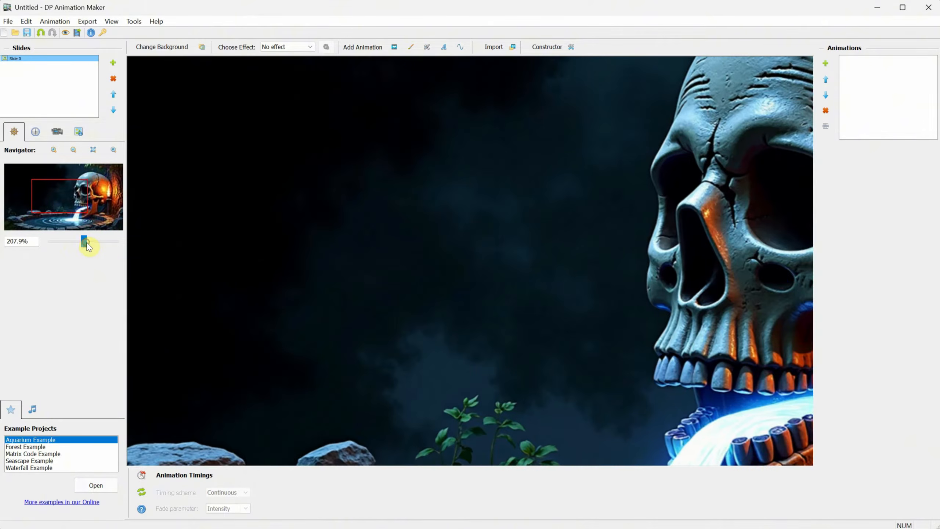
left_click_drag(65, 195, 84, 199)
left_click(71, 150)
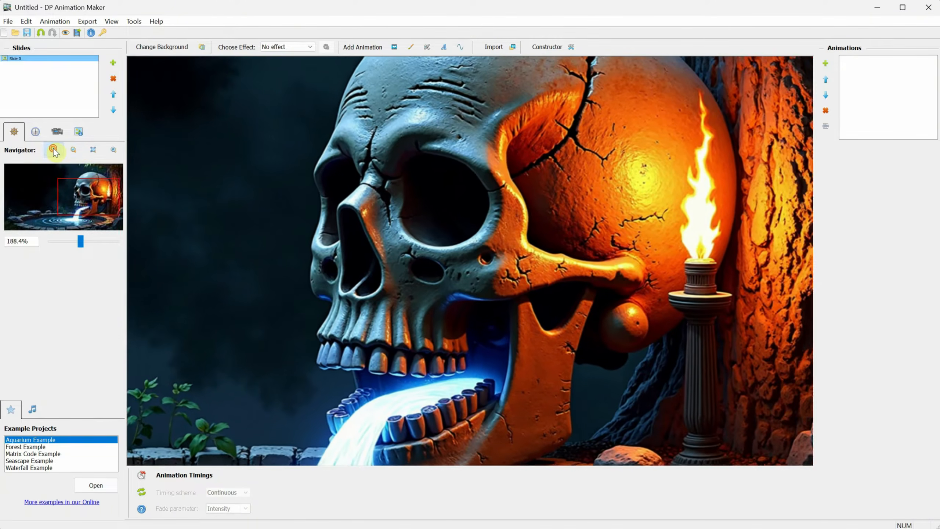
left_click(94, 149)
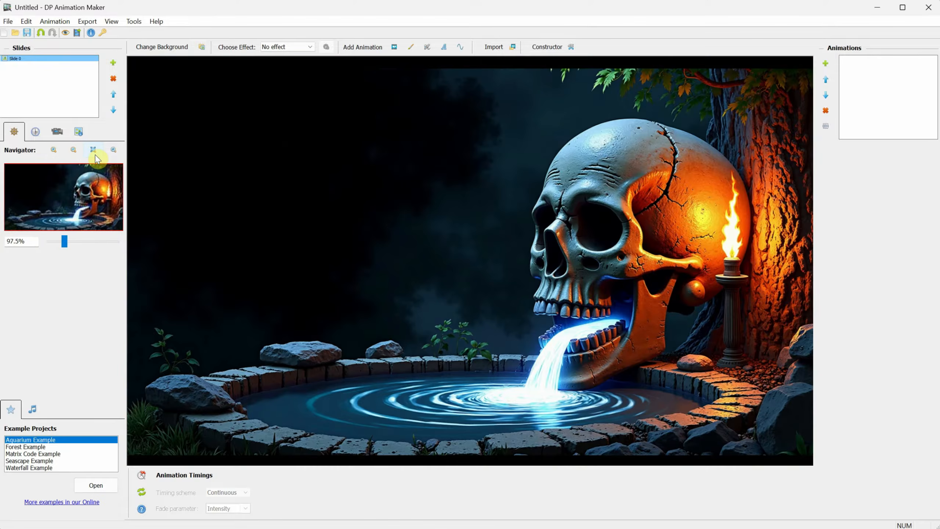
Step: Apply the Underwater effect and set its wave amplitude to 48
left_click(303, 52)
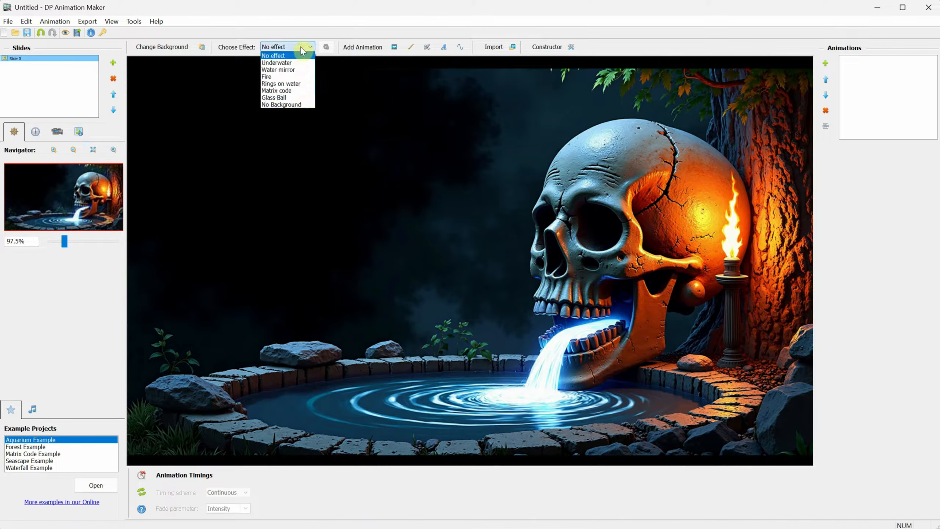
left_click(290, 67)
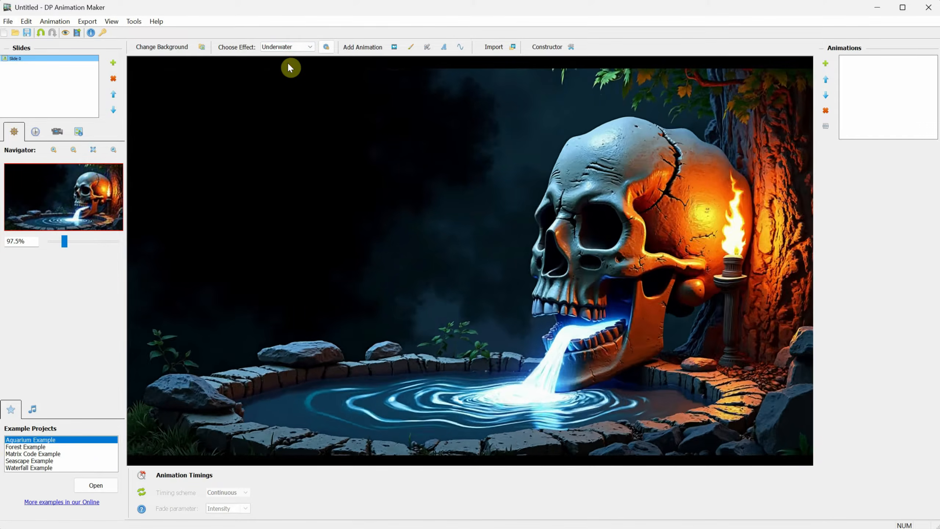
left_click(326, 47)
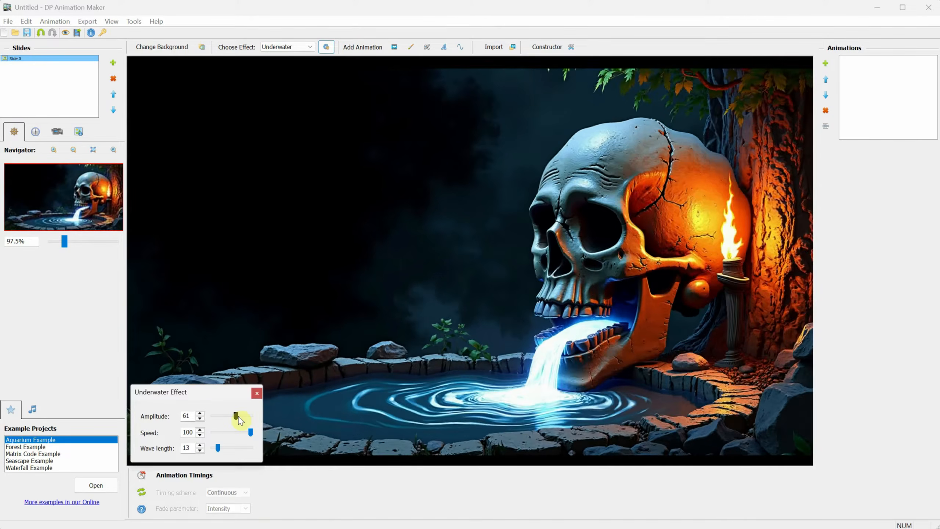
left_click_drag(236, 415, 237, 449)
left_click(229, 417)
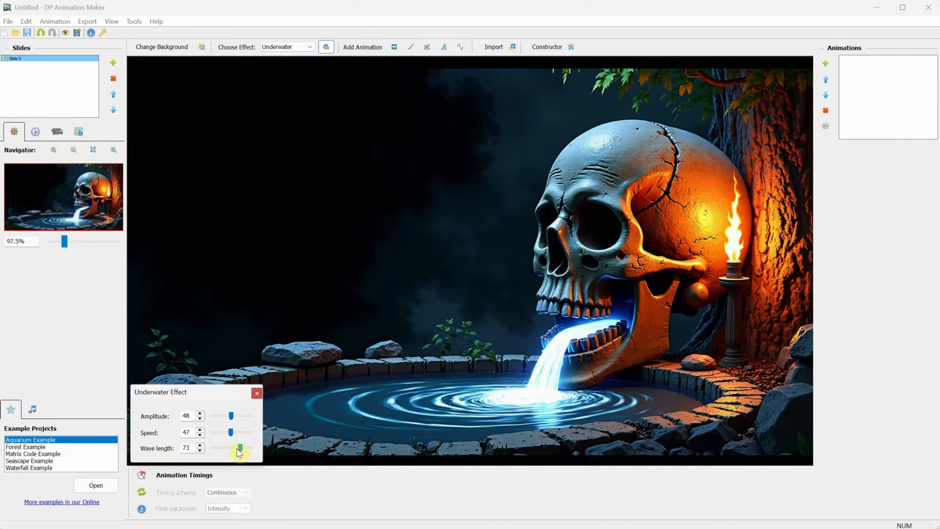
Step: Replace it with the Water mirror effect using dark blue water
left_click(287, 47)
left_click(284, 71)
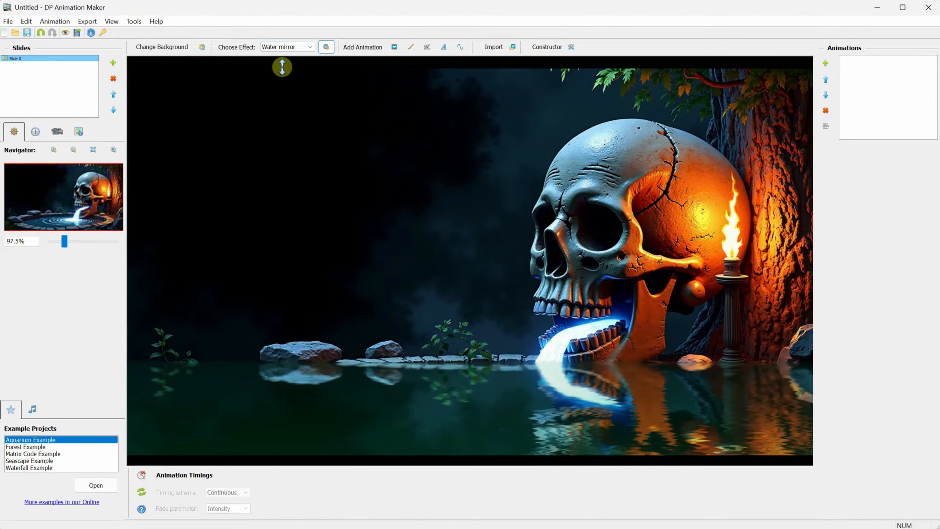
left_click(326, 47)
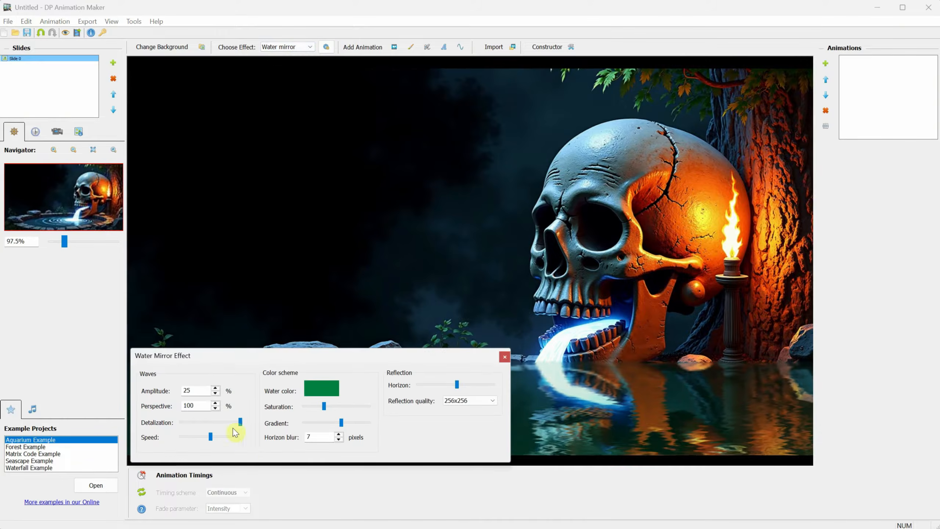
left_click(424, 385)
left_click(321, 388)
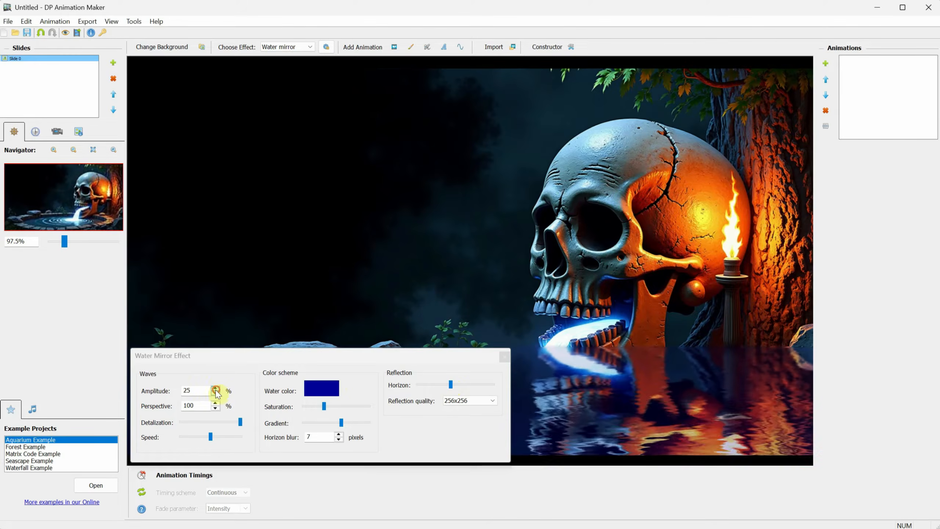
left_click(300, 48)
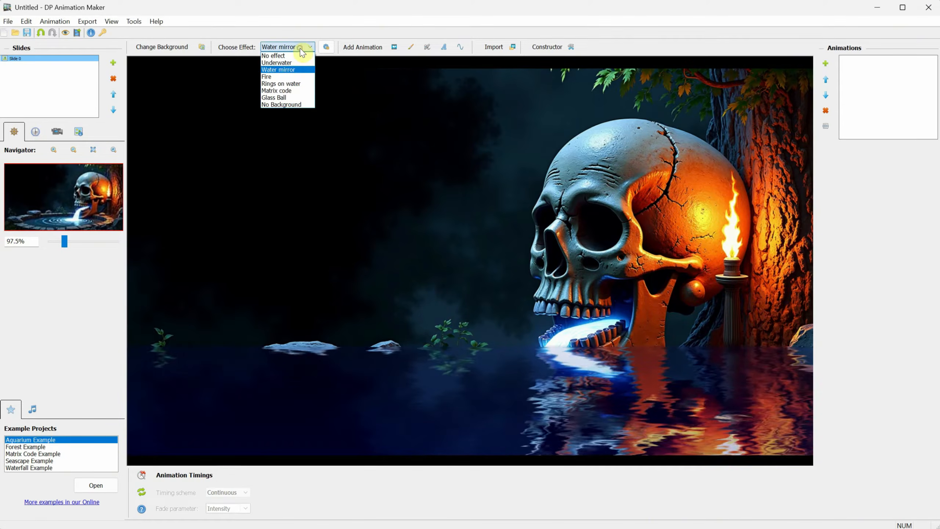
Step: Try the Fire effect with lower flame height and stronger haze
left_click(289, 77)
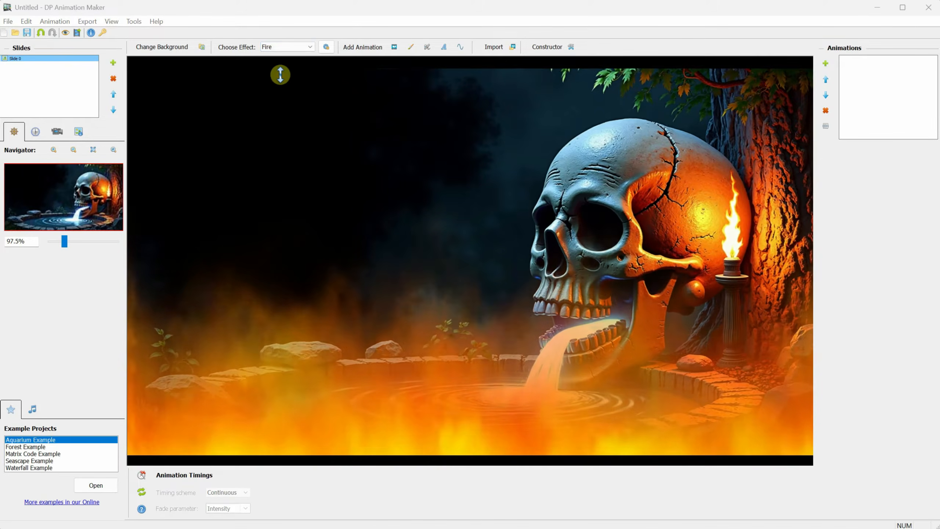
left_click(328, 47)
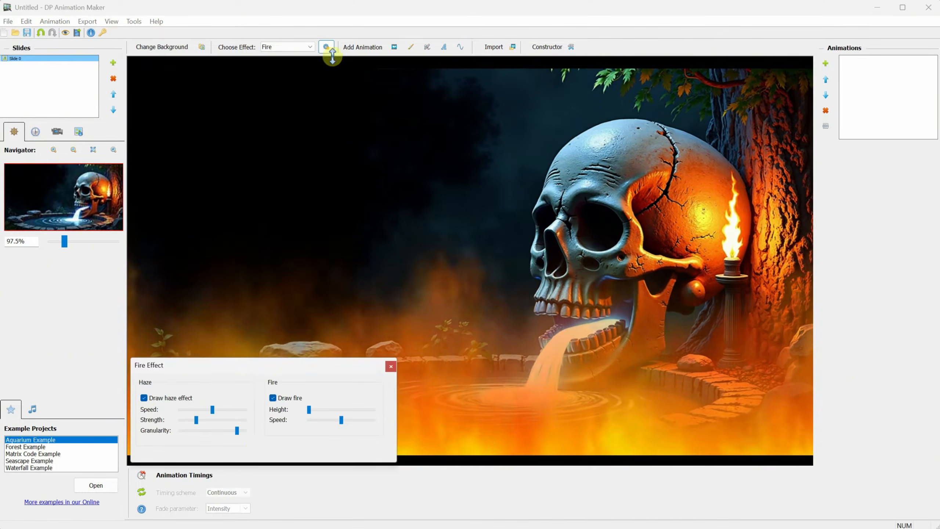
mouse_move(310, 410)
left_mouse_down()
mouse_move(358, 409)
mouse_move(324, 410)
left_mouse_up()
left_click_drag(195, 421, 222, 420)
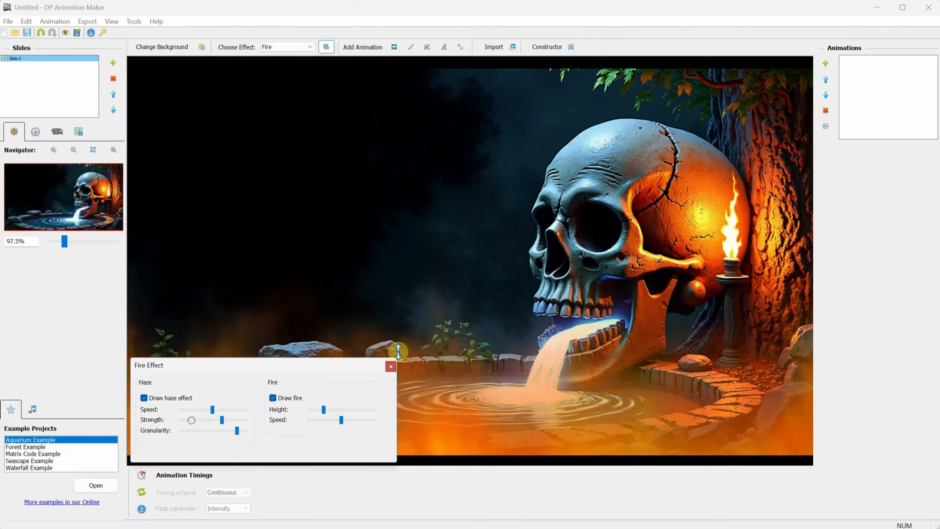
left_click(391, 366)
Step: Try Matrix code and Glass Ball, then settle on No Background
left_click(300, 47)
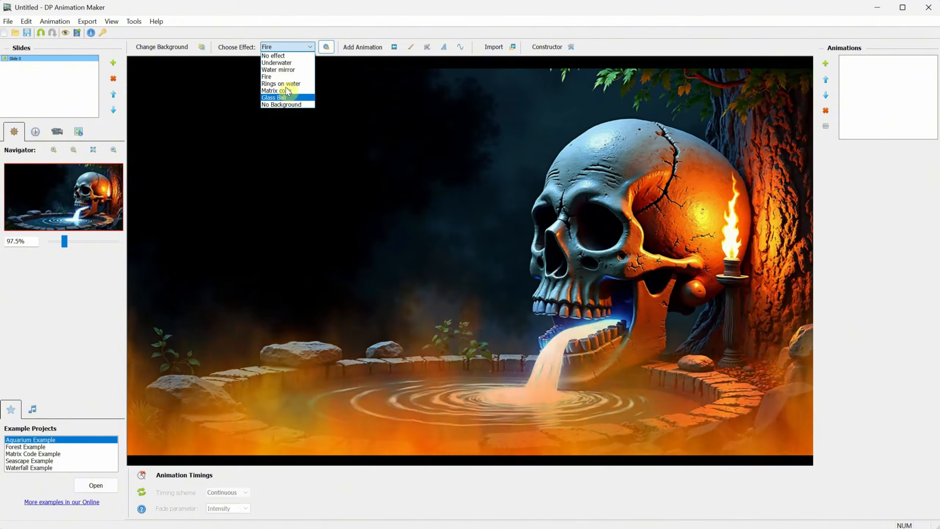
left_click(287, 91)
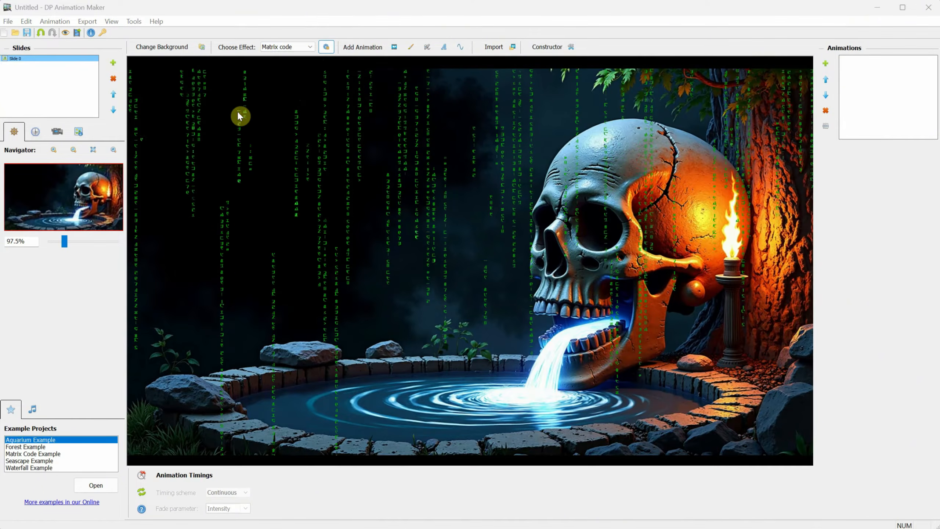
left_click(300, 46)
left_click(287, 97)
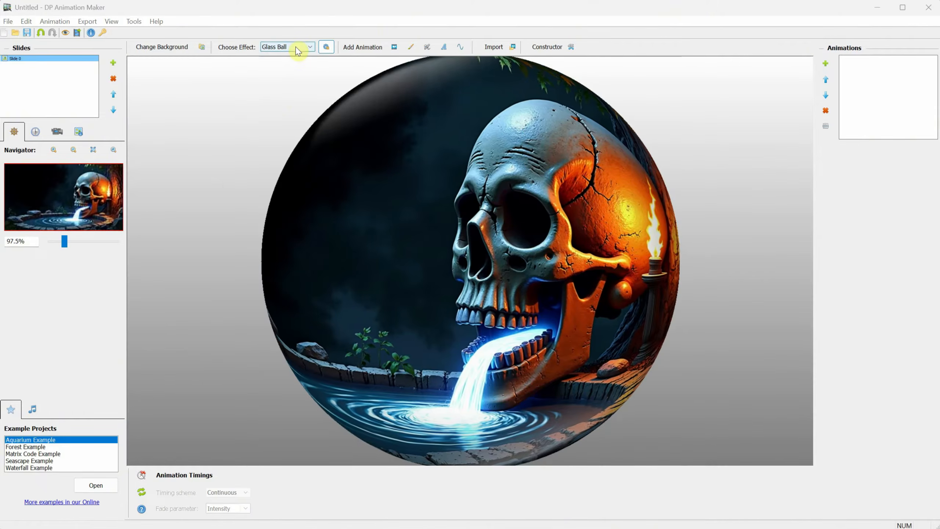
left_click(296, 47)
left_click(287, 109)
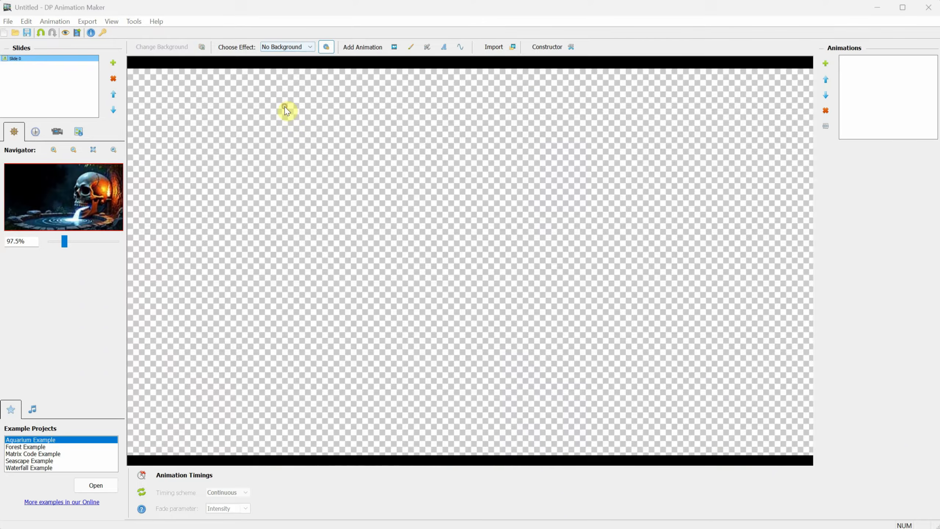
left_click(295, 47)
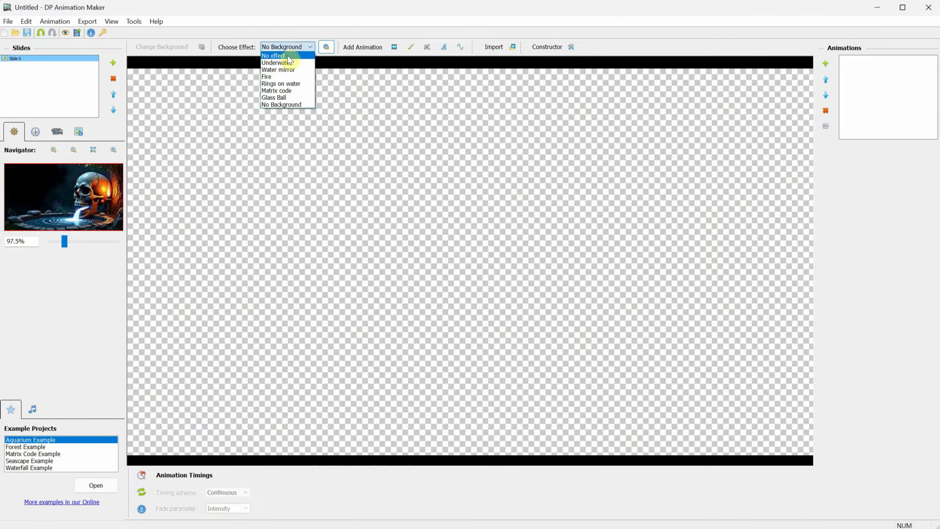
left_click(289, 56)
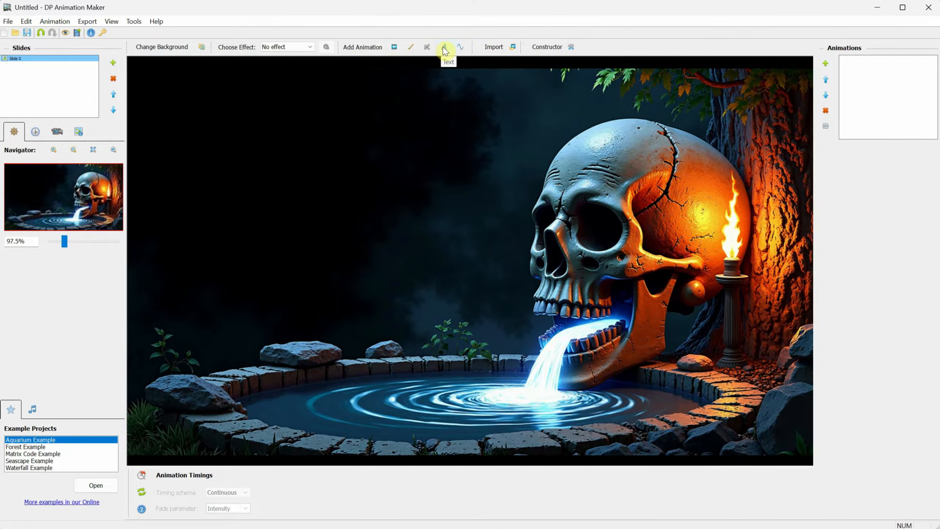
Step: Browse the animation library's Animated Brushes, Airbrushes, Particle Systems and Lines groups
left_click(394, 48)
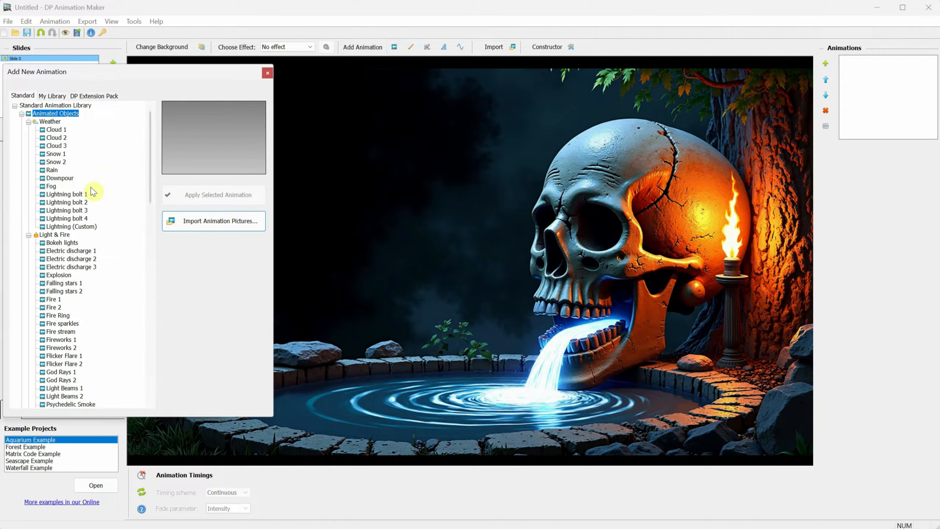
left_click(413, 48)
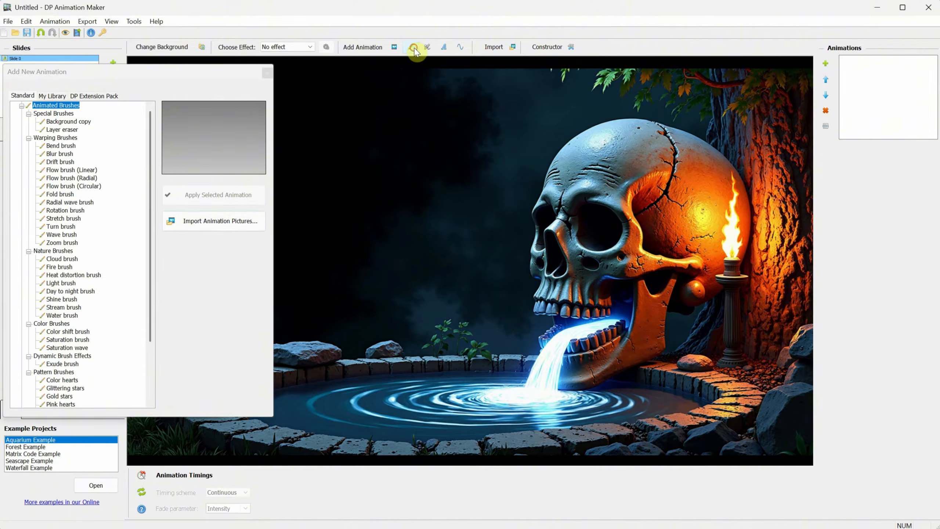
scroll(69, 172, "up", 1)
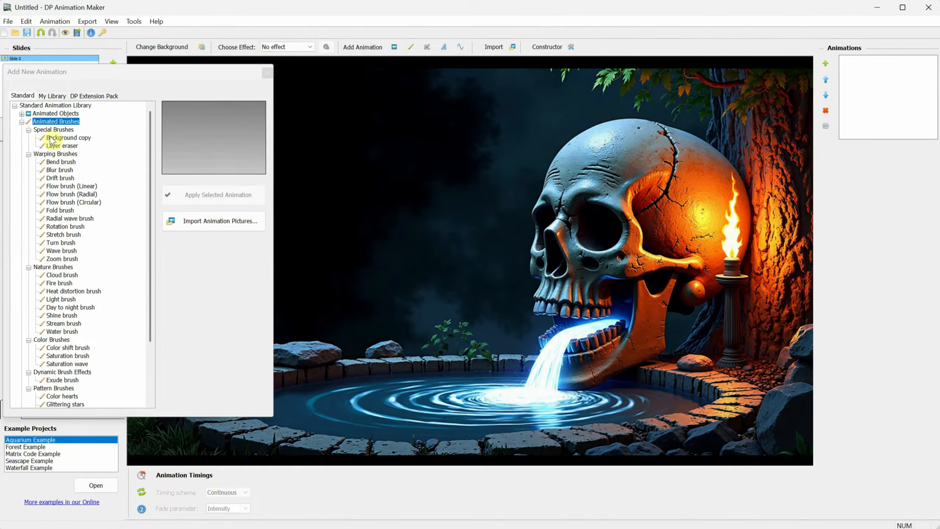
left_click(21, 122)
left_click(21, 130)
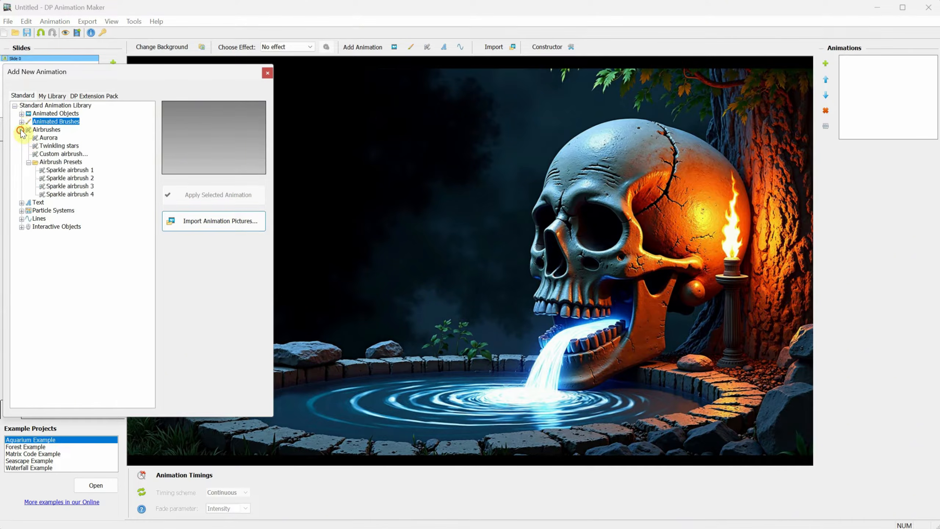
left_click(21, 130)
left_click(21, 145)
left_click(21, 145)
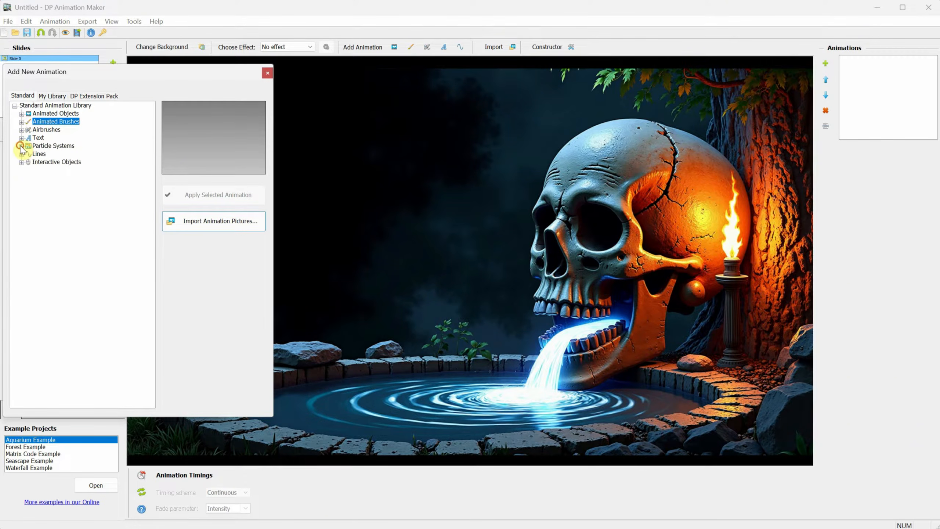
left_click(20, 153)
left_click(21, 154)
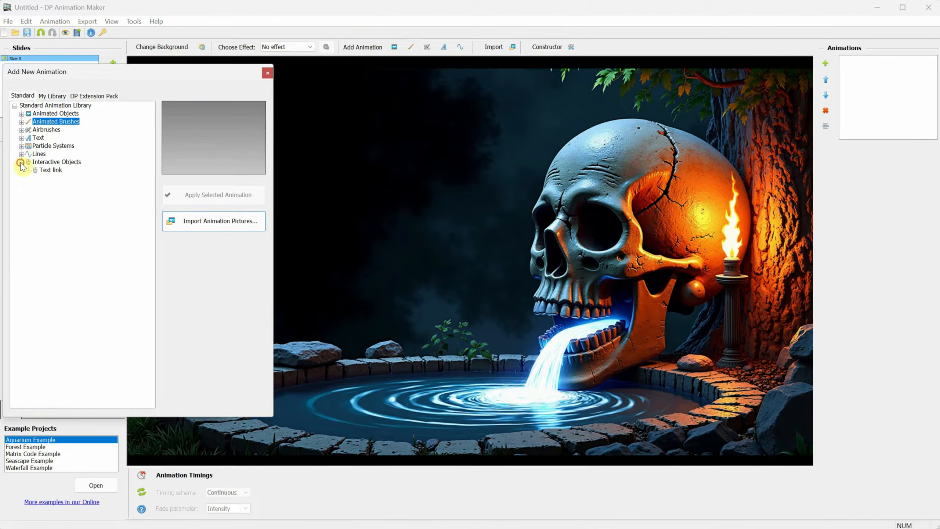
Step: Return to Animated Objects and apply the Weather > Rain animation to the image
left_click(428, 48)
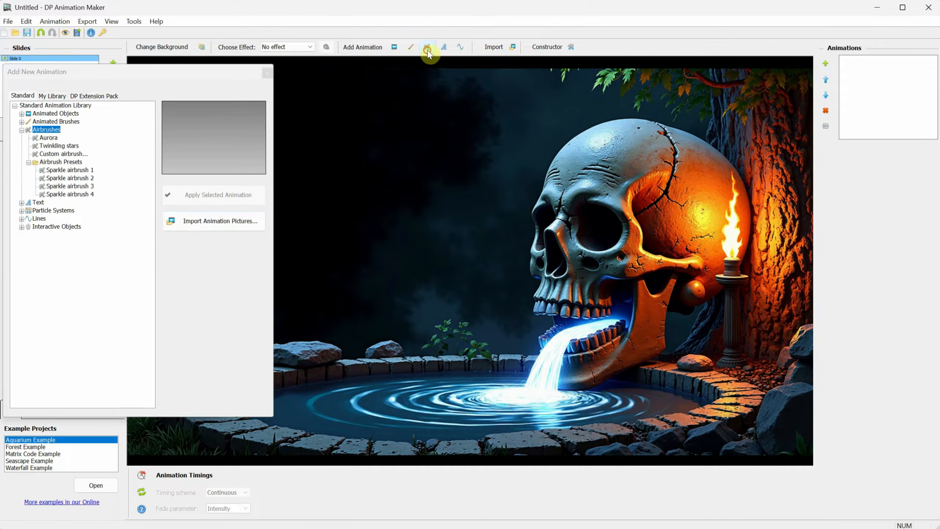
left_click(413, 49)
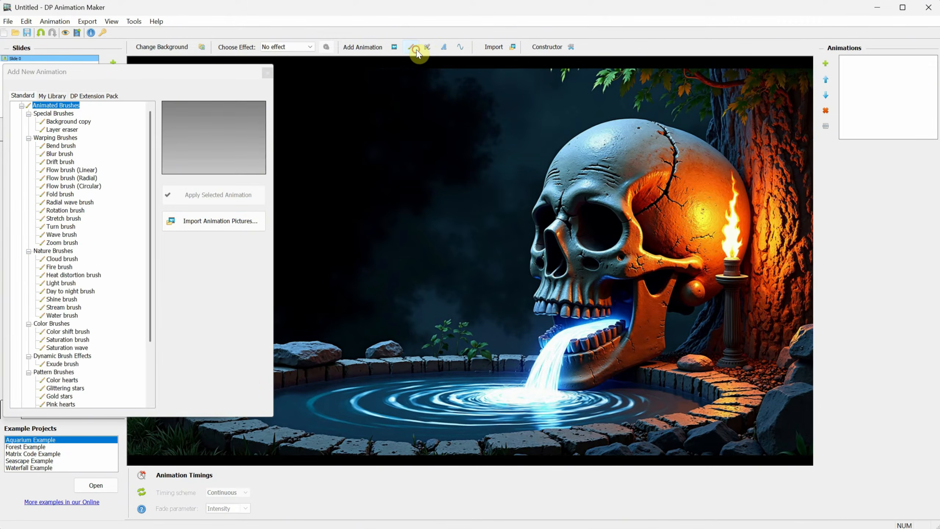
left_click(395, 48)
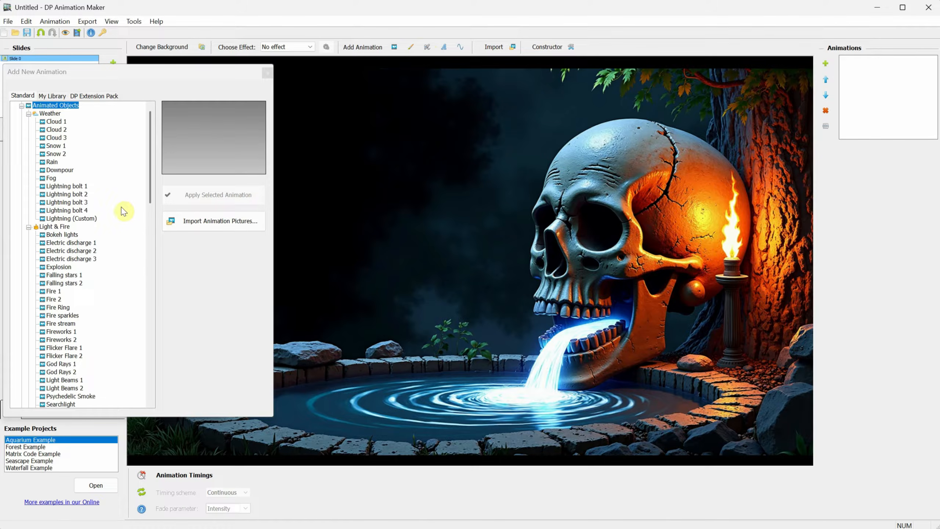
scroll(113, 185, "up", 1)
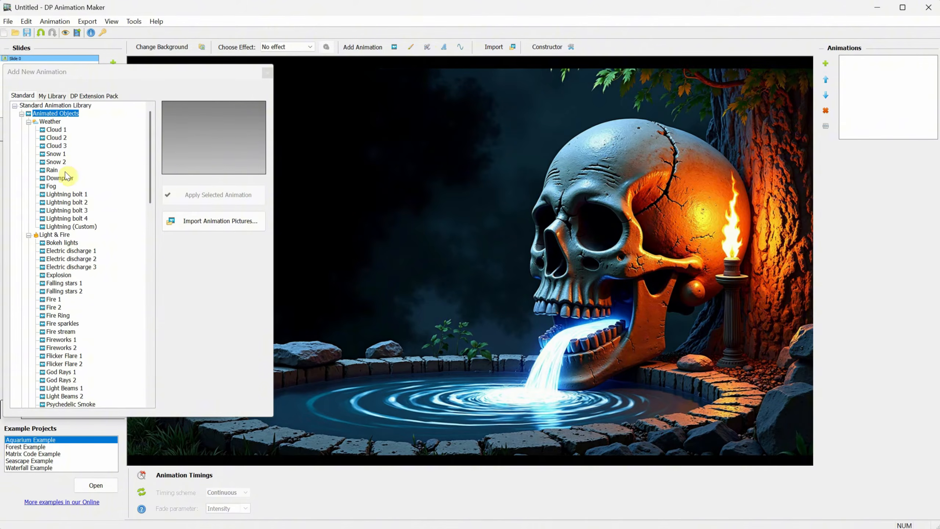
left_click(52, 170)
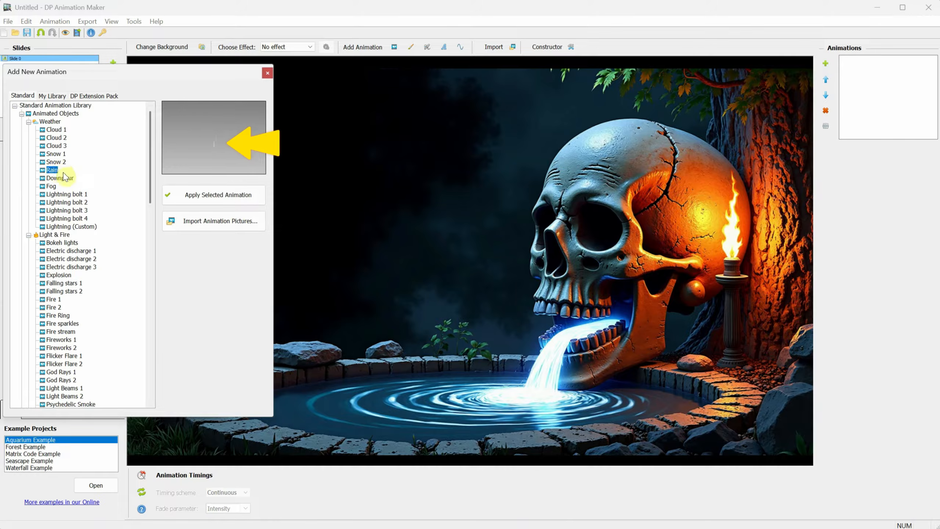
left_click(229, 198)
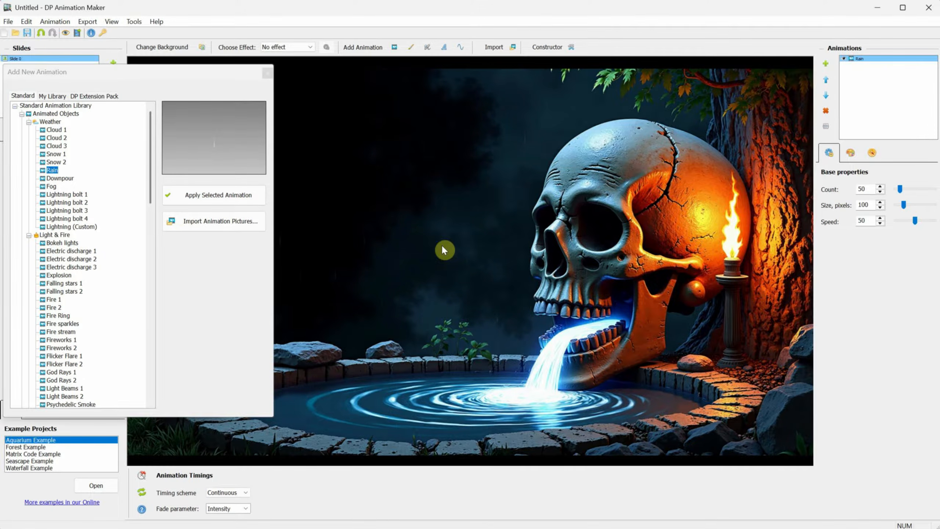
Step: Make the rain heavier (count 392, size 236, speed 51) and toggle it off and on to compare
left_click(268, 74)
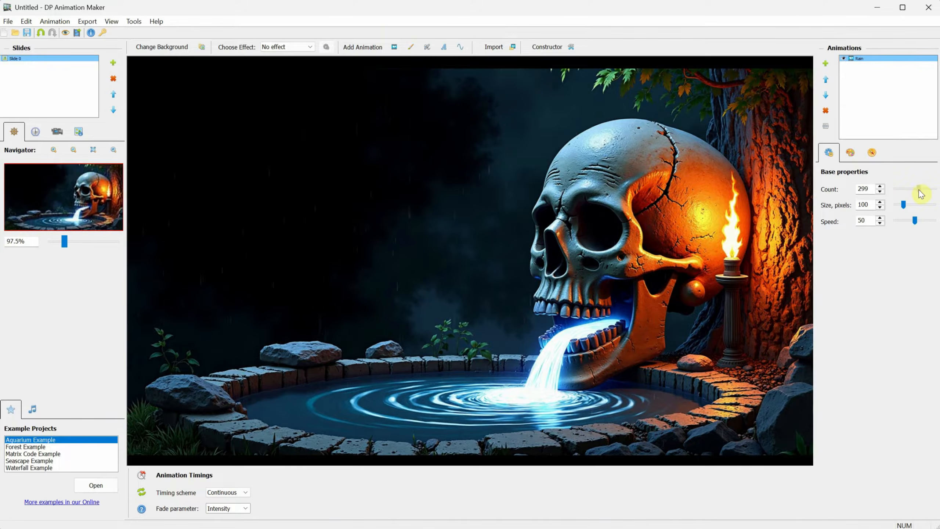
left_click_drag(904, 205, 917, 221)
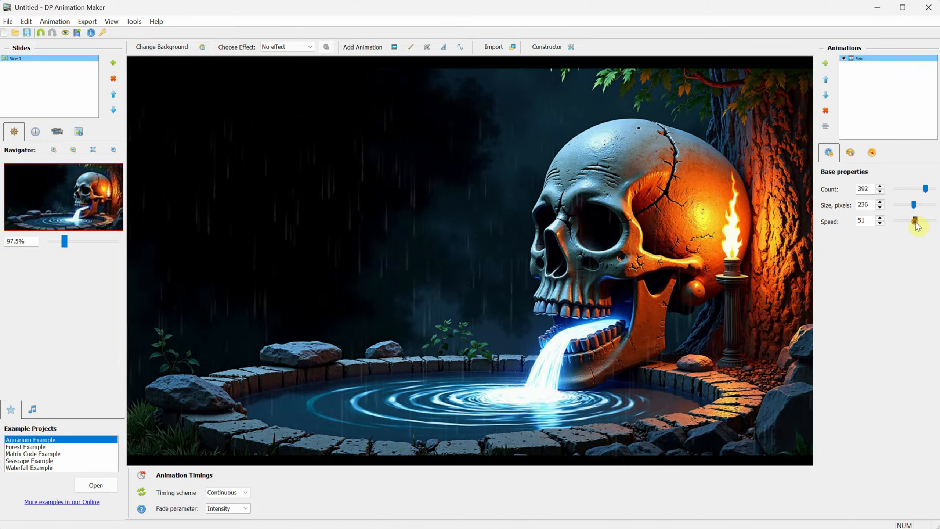
left_click(844, 59)
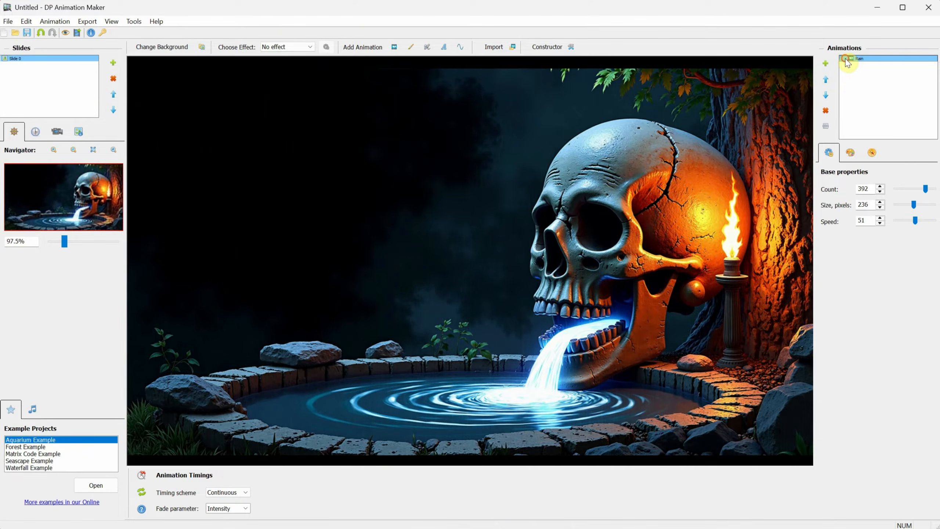
left_click(845, 59)
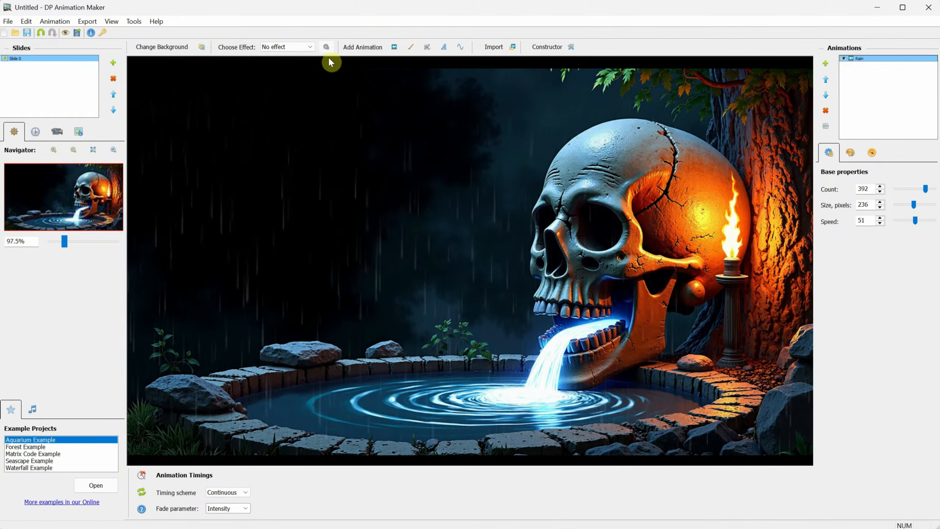
left_click(393, 49)
left_click(56, 153)
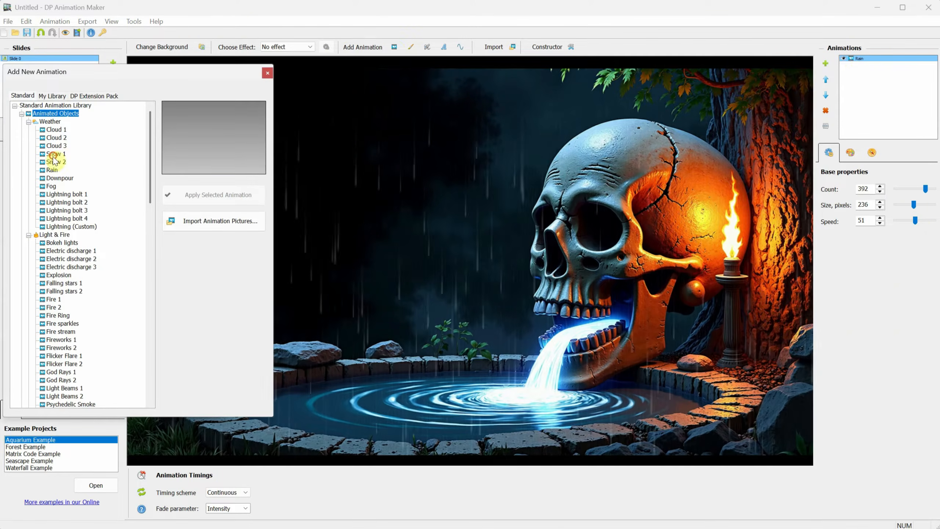
left_click(185, 194)
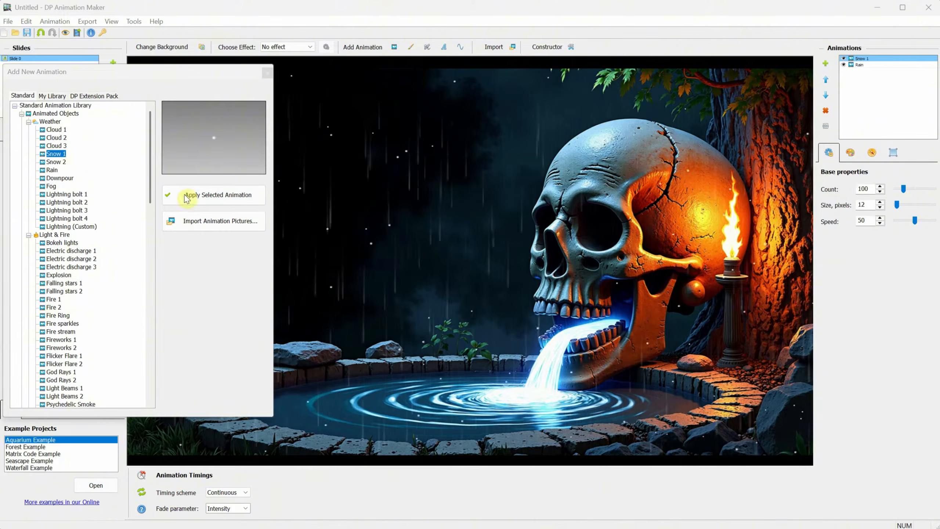
left_click(268, 75)
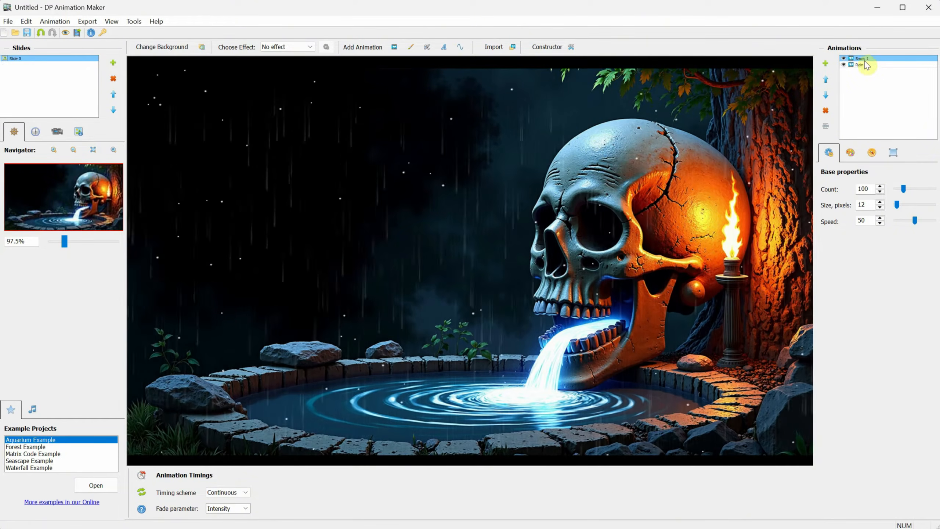
left_click(826, 96)
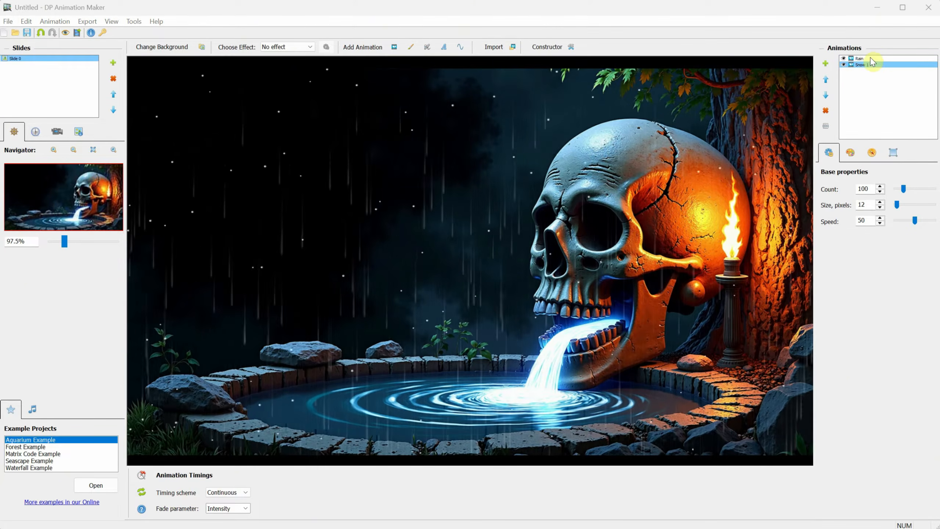
left_click(827, 111)
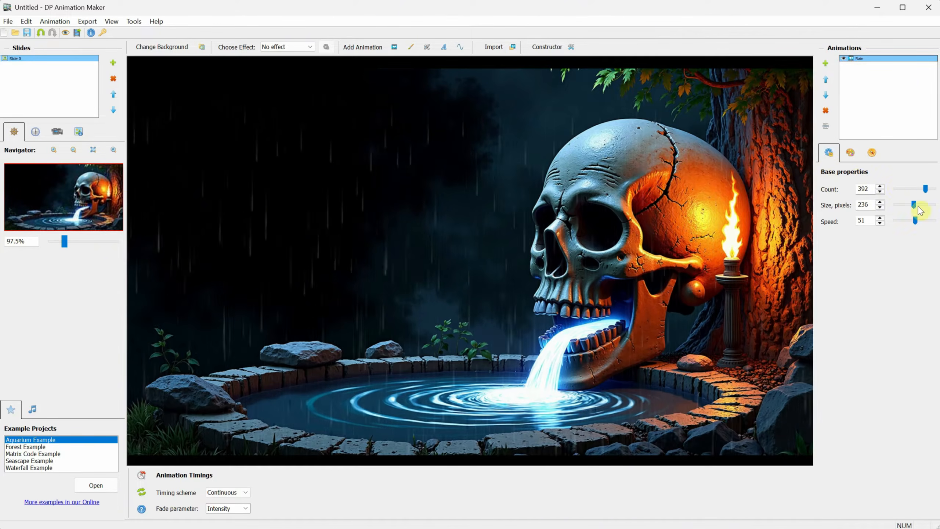
Step: Tint the rain pale orange with Overlay blending and translucency 15
left_click(851, 156)
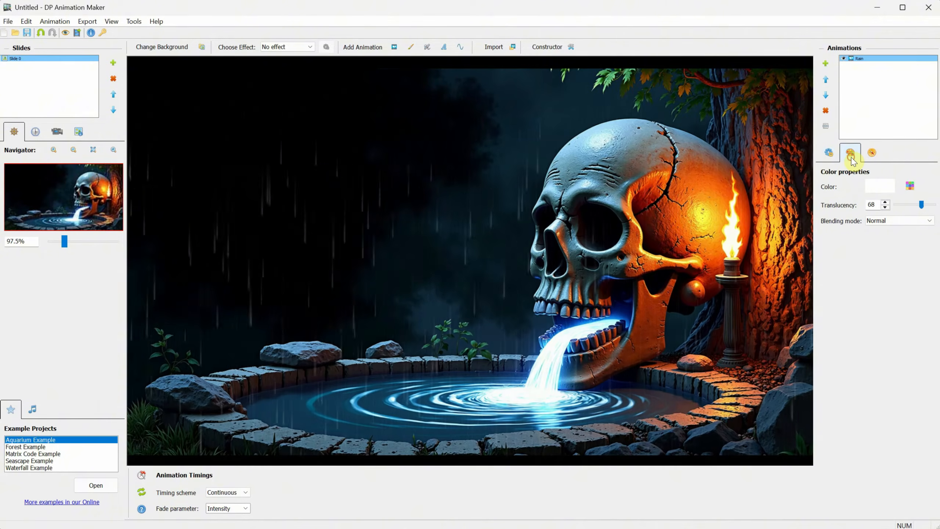
left_click(910, 185)
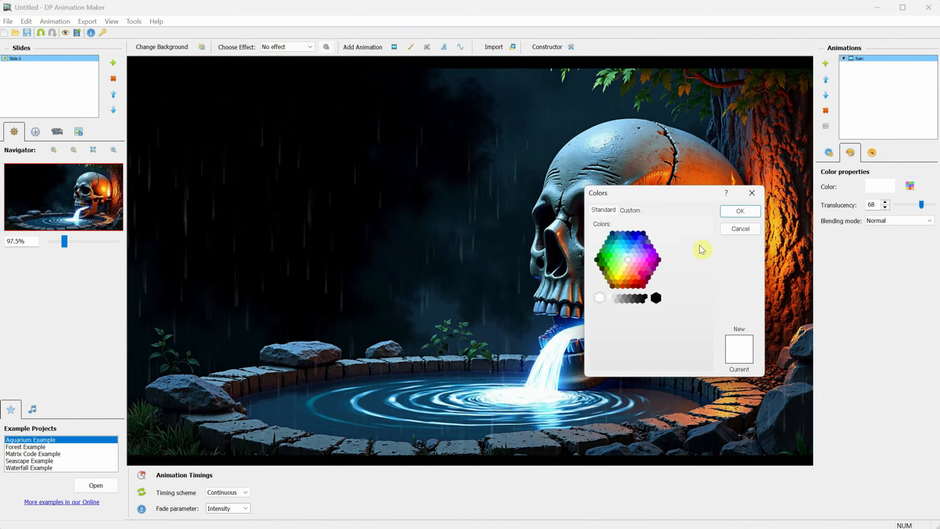
left_click(625, 274)
left_click(740, 211)
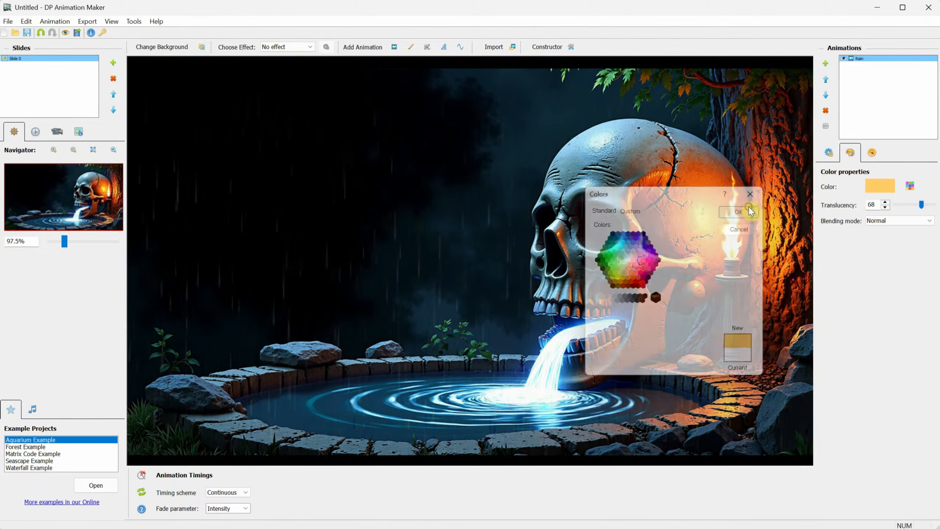
left_click(885, 220)
left_click(885, 232)
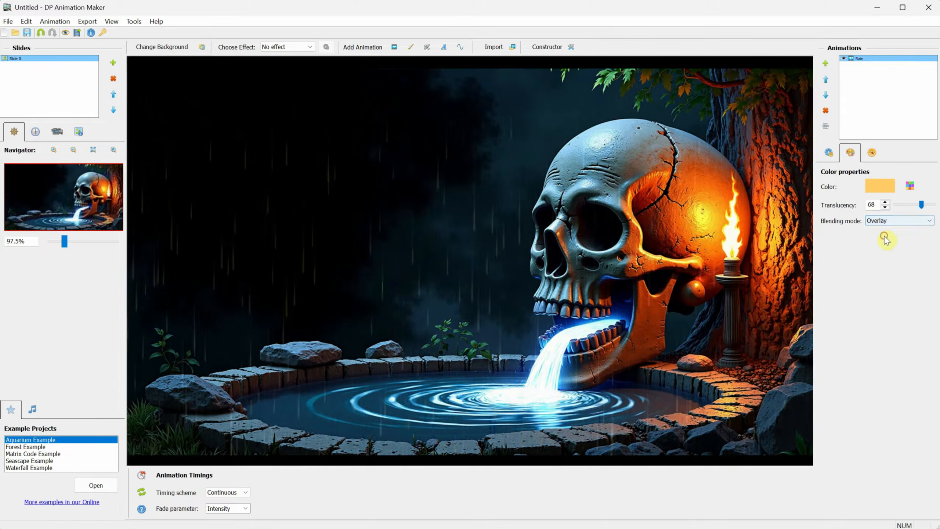
left_click(884, 221)
left_click_drag(922, 205, 938, 206)
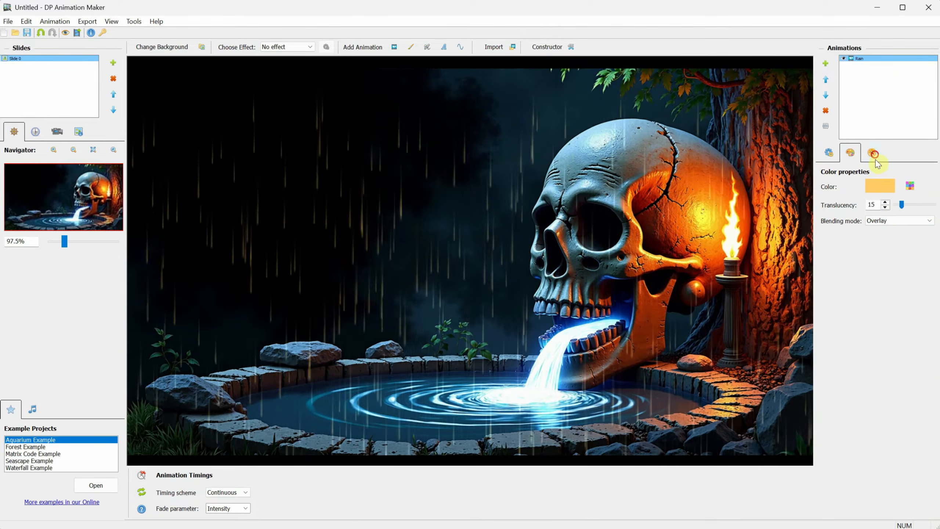
Step: Set rain direction to 205° with more frequent wobble and kept orientation, then delete the Rain animation
left_click(872, 152)
left_click_drag(920, 198, 914, 195)
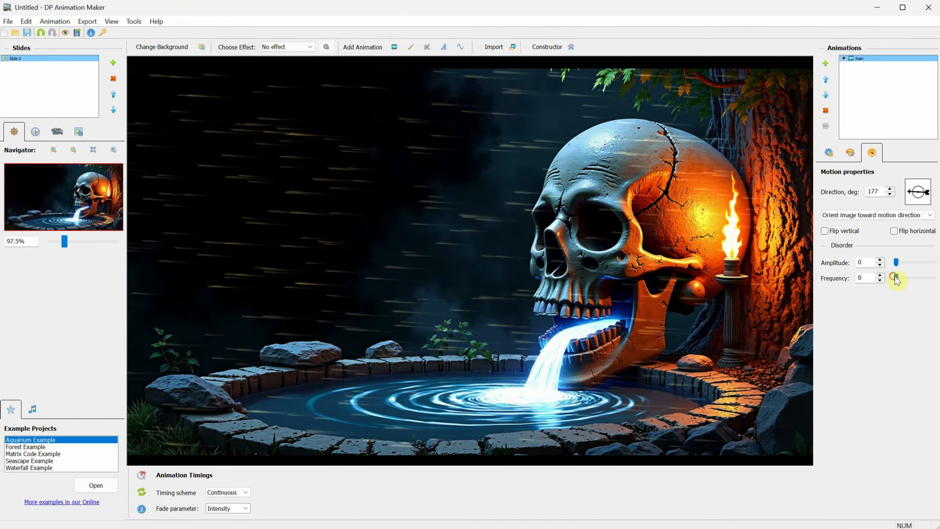
mouse_move(897, 278)
left_mouse_down()
mouse_move(934, 277)
mouse_move(922, 277)
left_mouse_up()
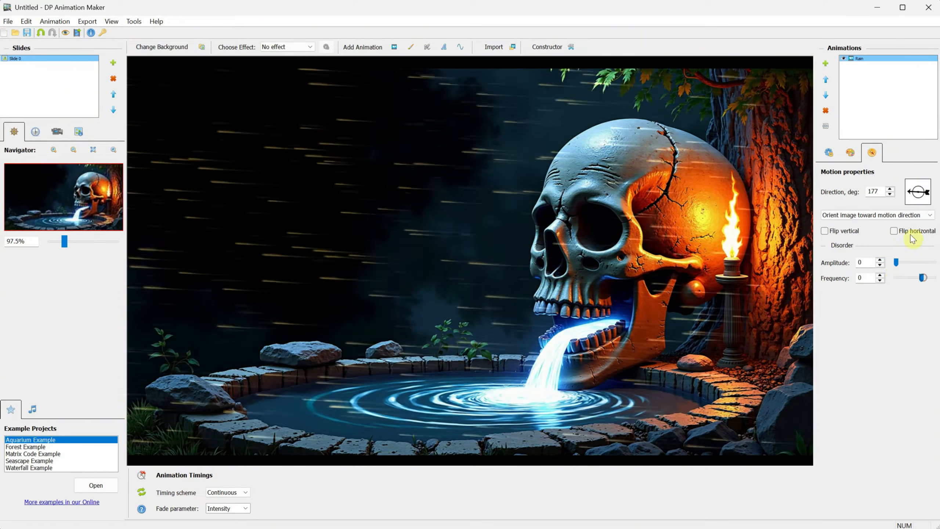
mouse_move(915, 196)
left_mouse_down()
mouse_move(913, 206)
mouse_move(906, 201)
left_mouse_up()
scroll(889, 216, "down", 2)
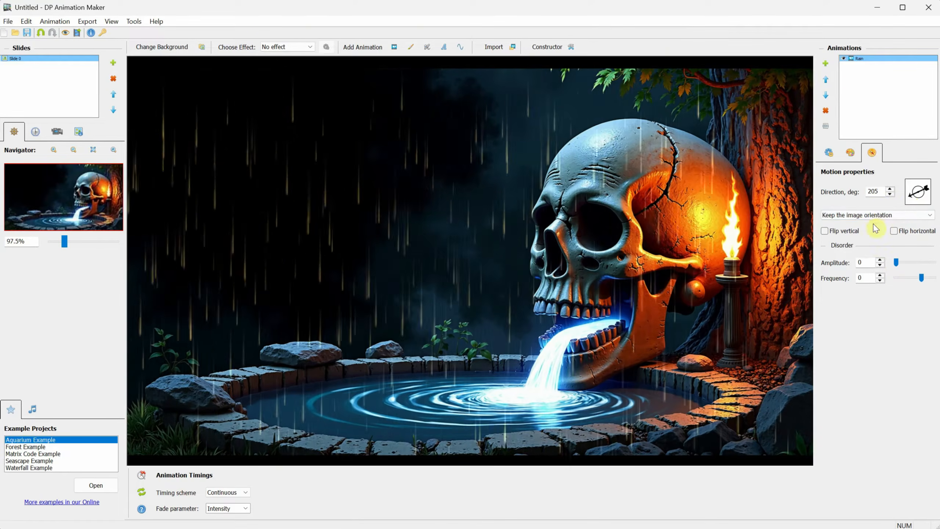
left_click(851, 153)
left_click(829, 153)
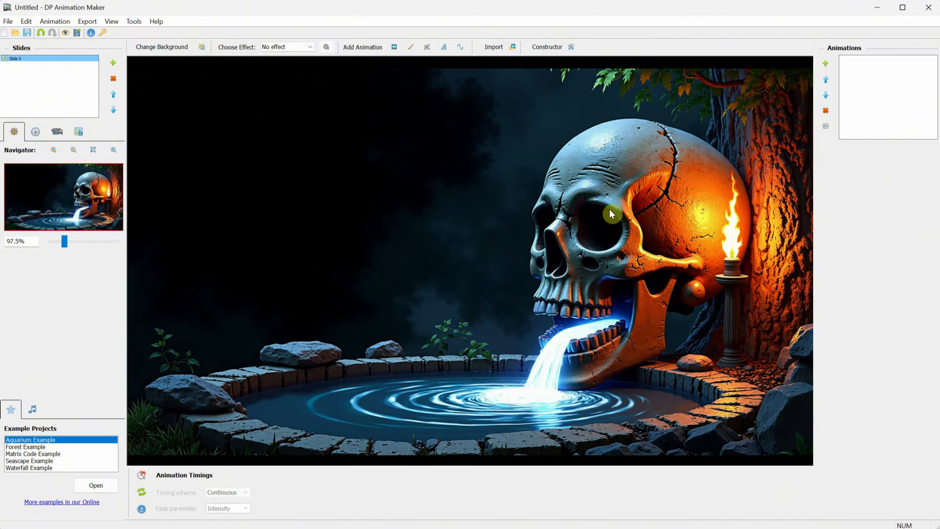
left_click(395, 48)
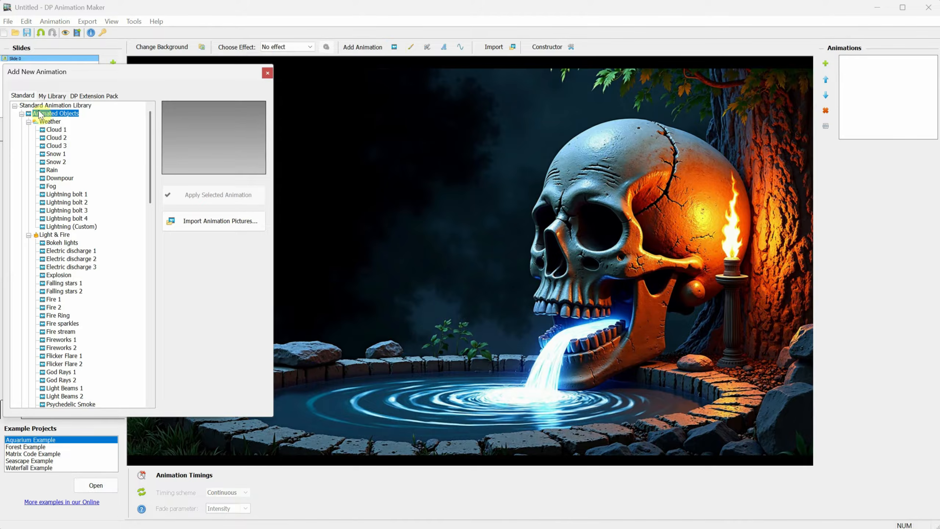
left_click(56, 130)
left_click(56, 137)
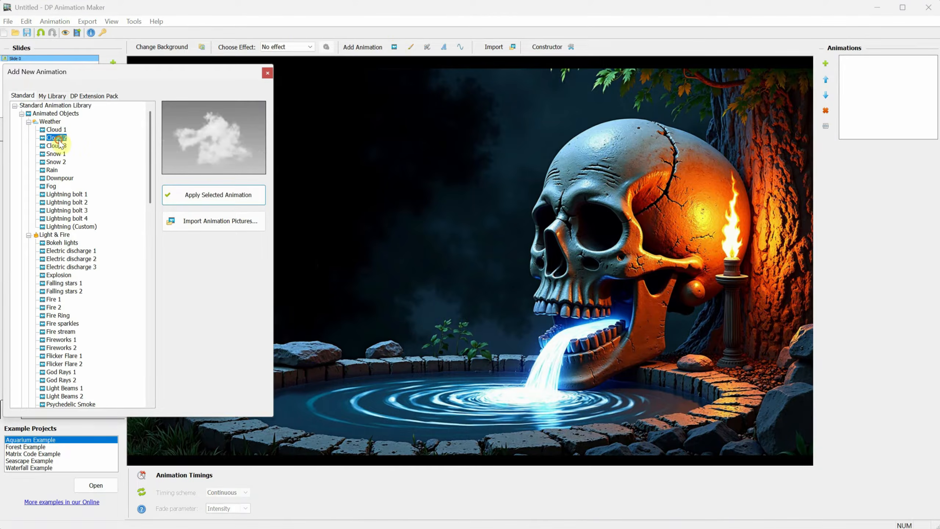
left_click(60, 153)
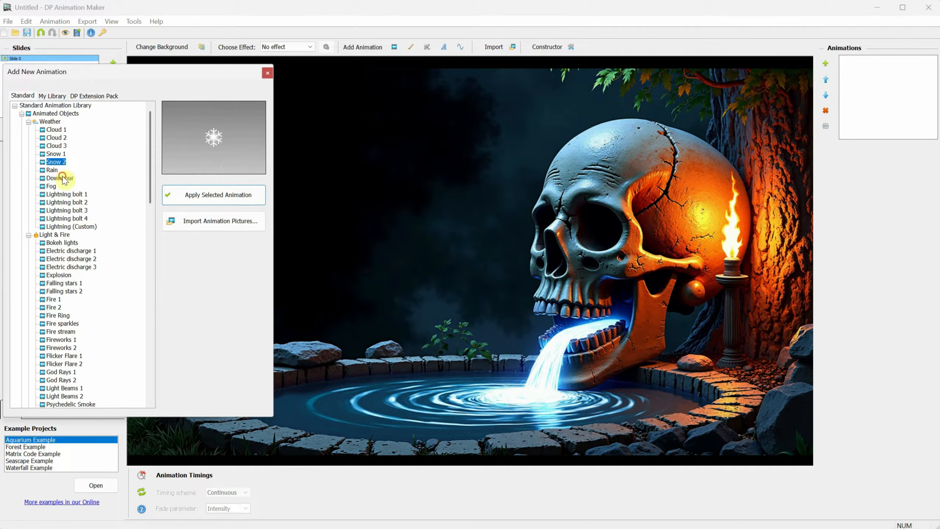
left_click(52, 186)
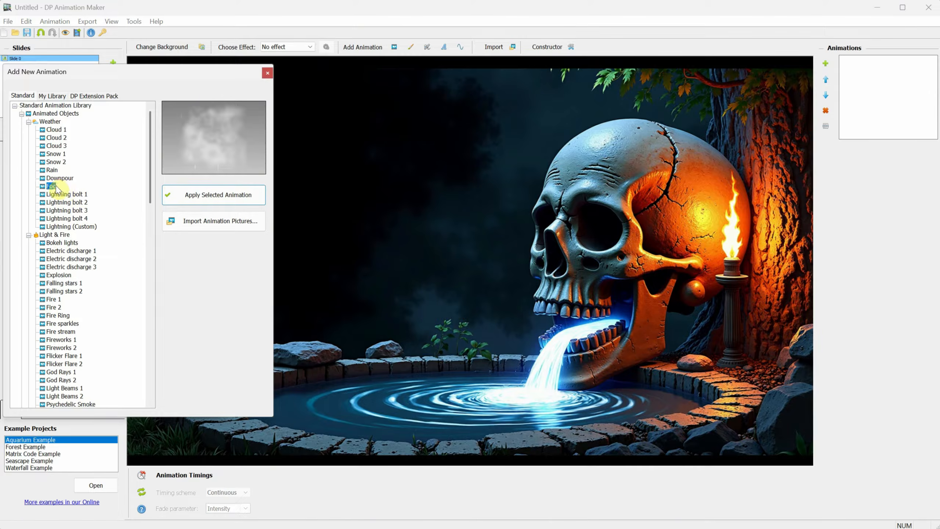
left_click(217, 194)
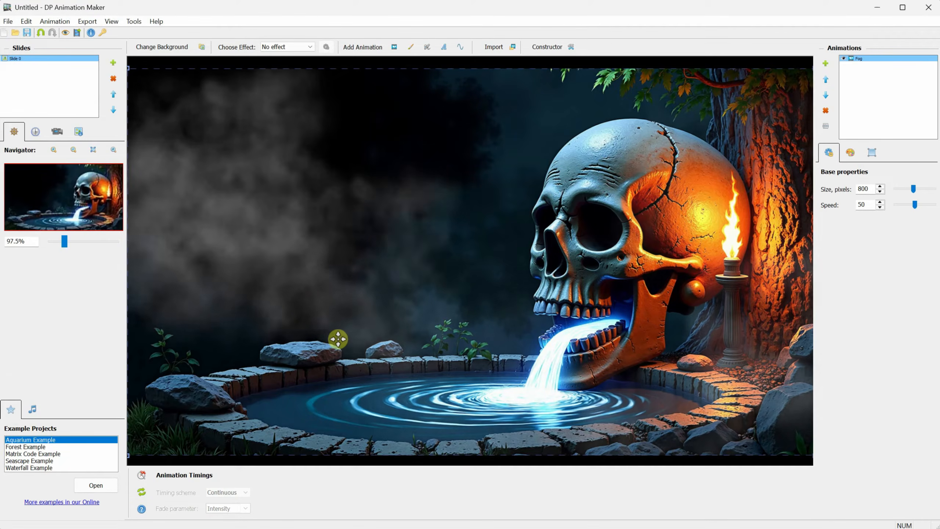
scroll(718, 144, "down", 2)
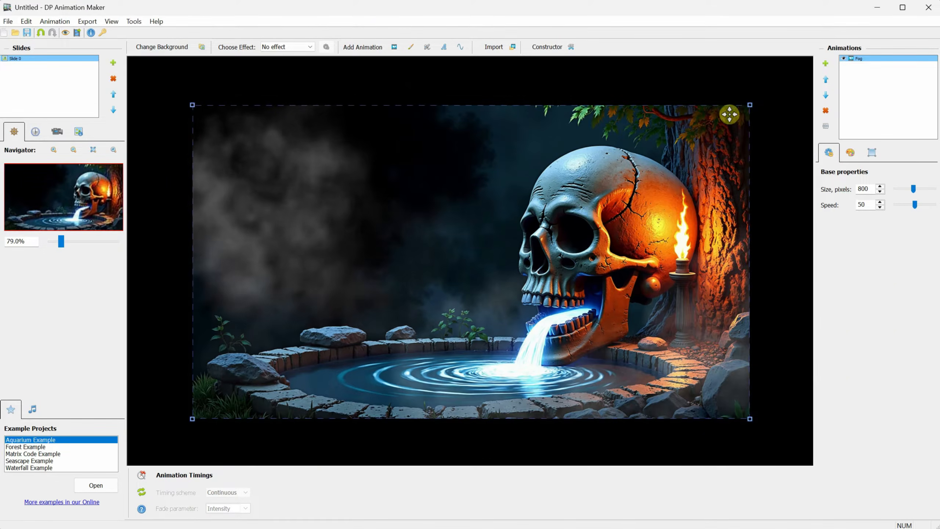
left_click_drag(748, 106, 422, 300)
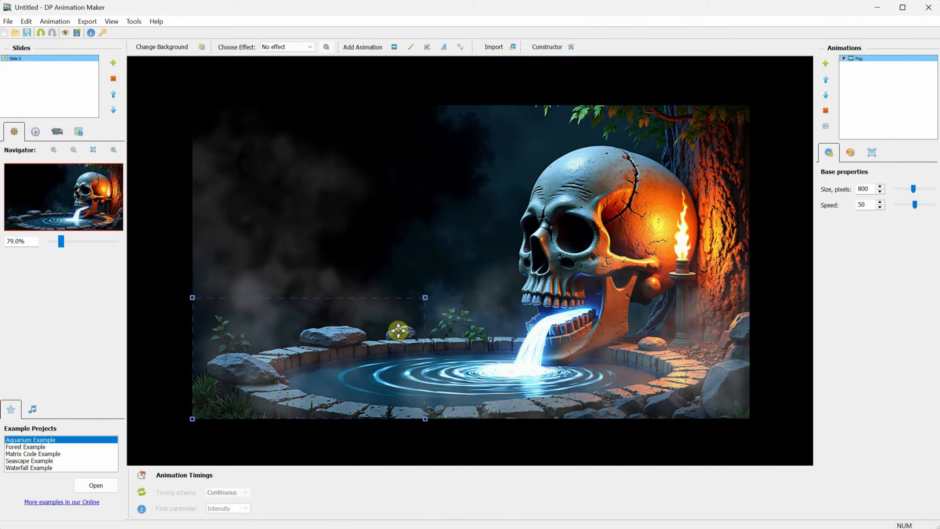
scroll(325, 323, "up", 2)
left_click(850, 152)
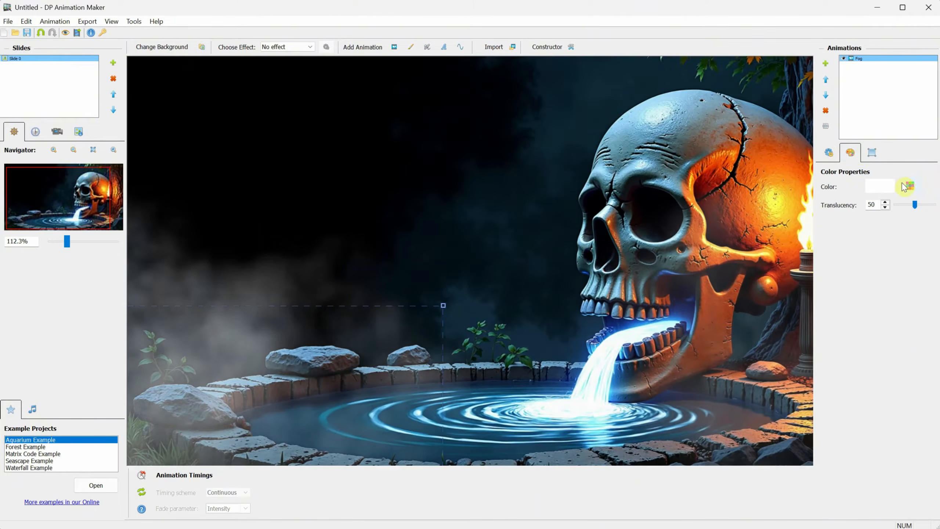
left_click(910, 186)
left_click(630, 209)
left_click(623, 272)
left_click(671, 261)
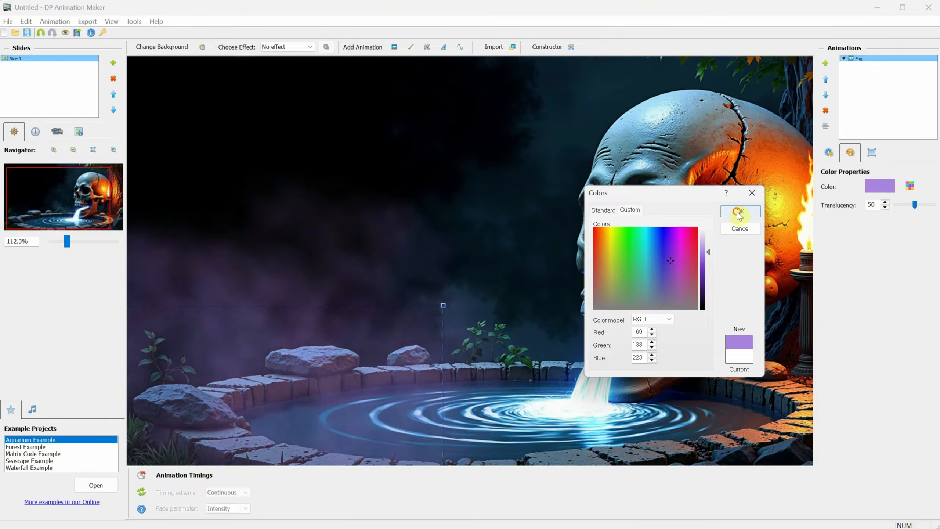
left_click(738, 212)
scroll(487, 249, "down", 2)
left_click(826, 111)
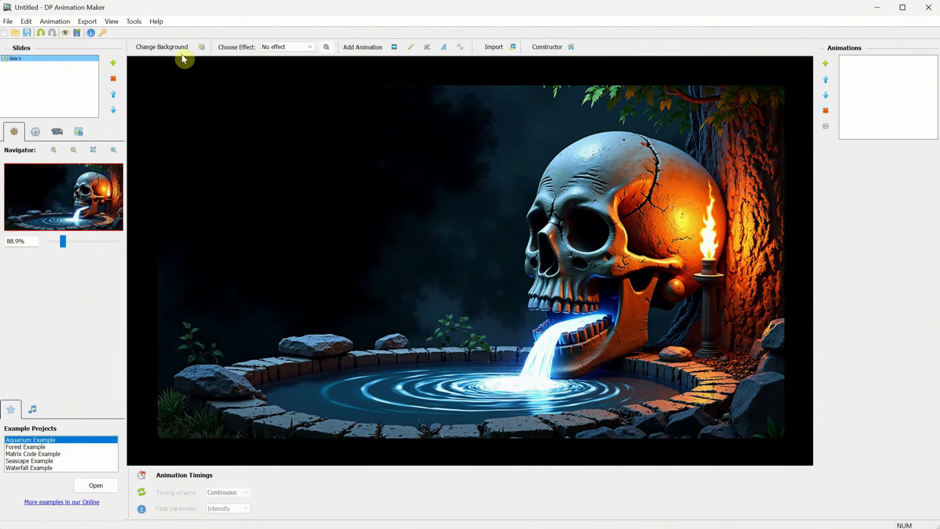
left_click(395, 47)
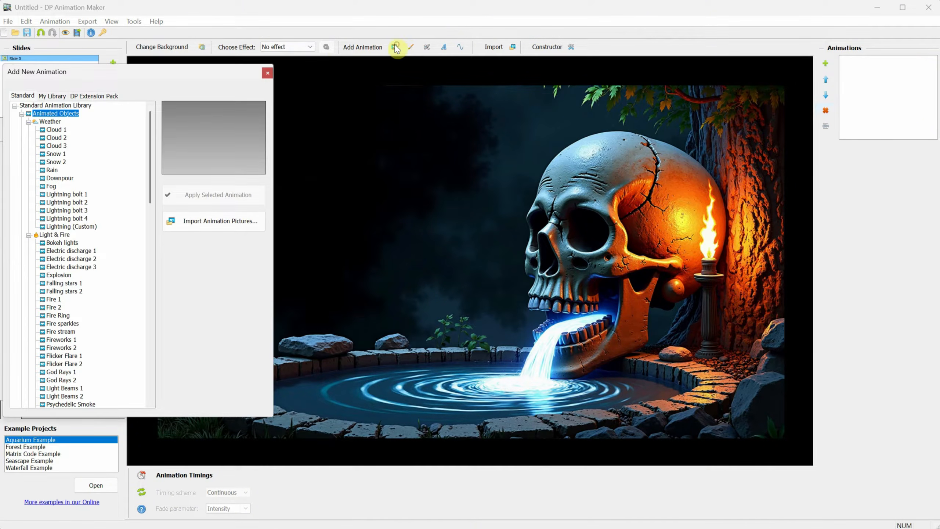
left_click(79, 202)
left_click(77, 211)
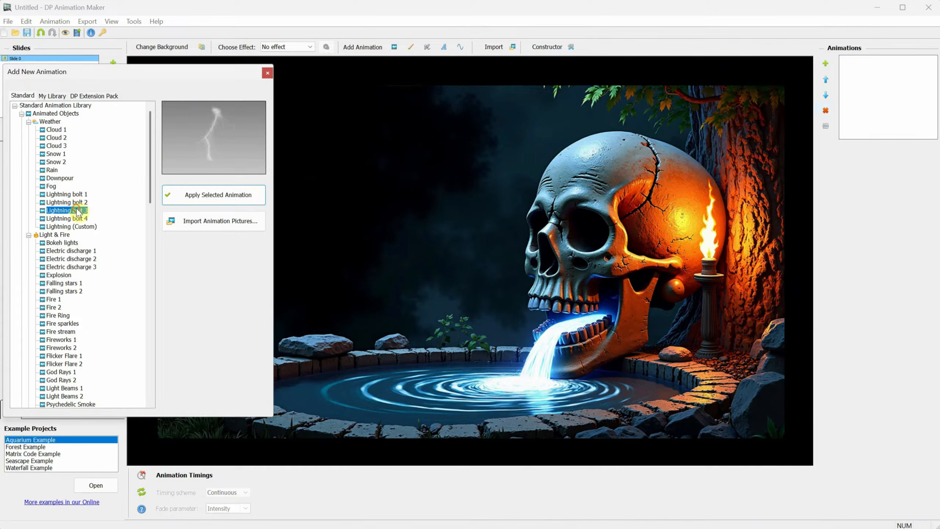
left_click(208, 195)
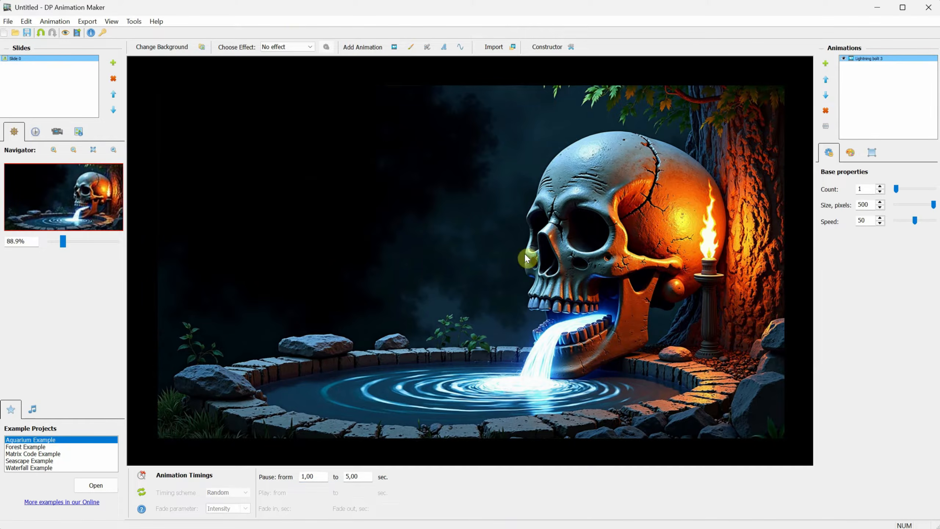
left_click(850, 152)
left_click(876, 155)
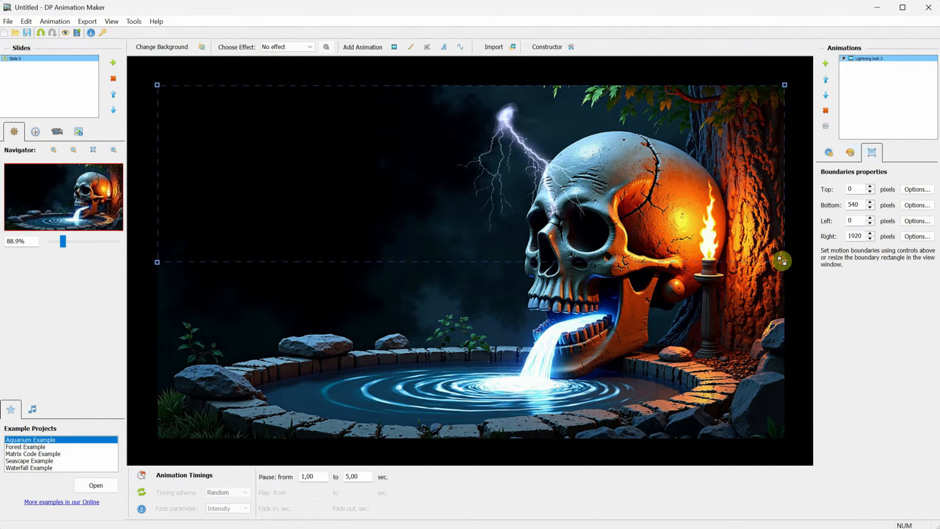
left_click_drag(784, 261, 505, 269)
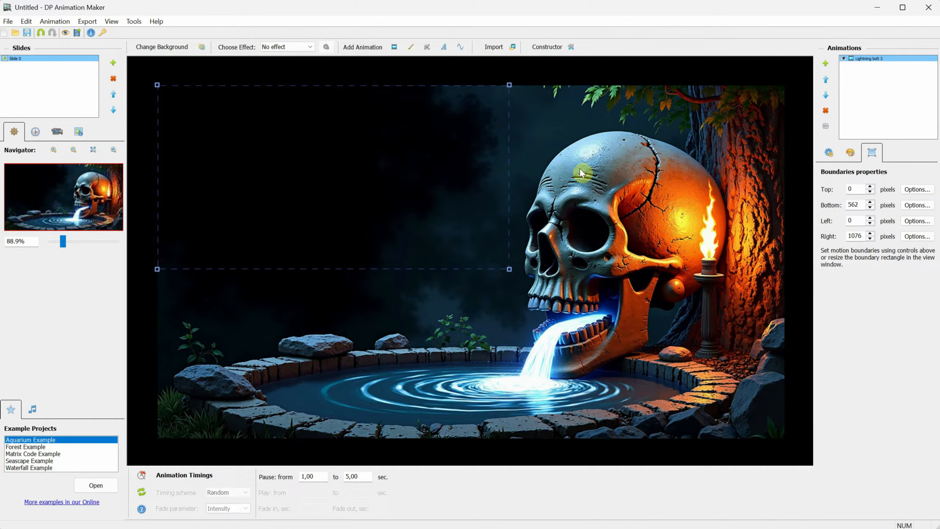
left_click(826, 112)
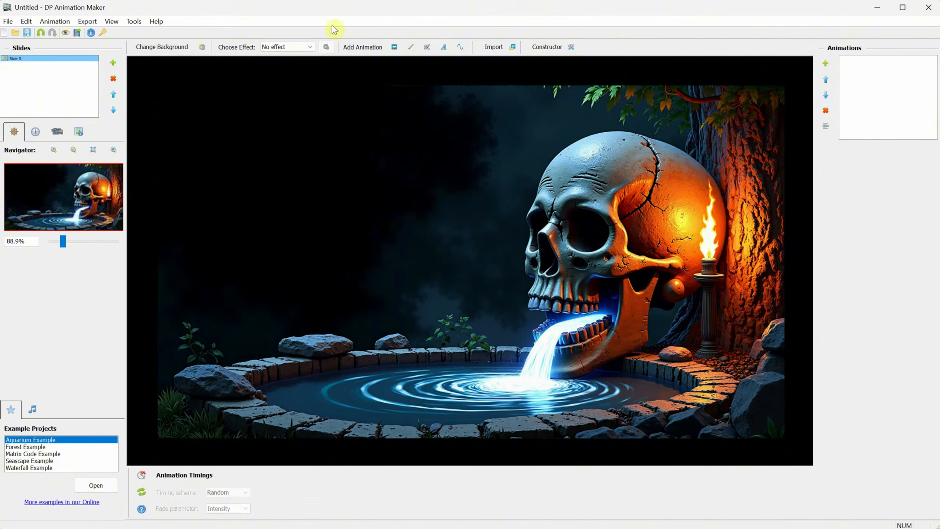
Step: Add Electric discharge 2, stretching it from the skull's crown out to the left
left_click(394, 47)
left_click(62, 170)
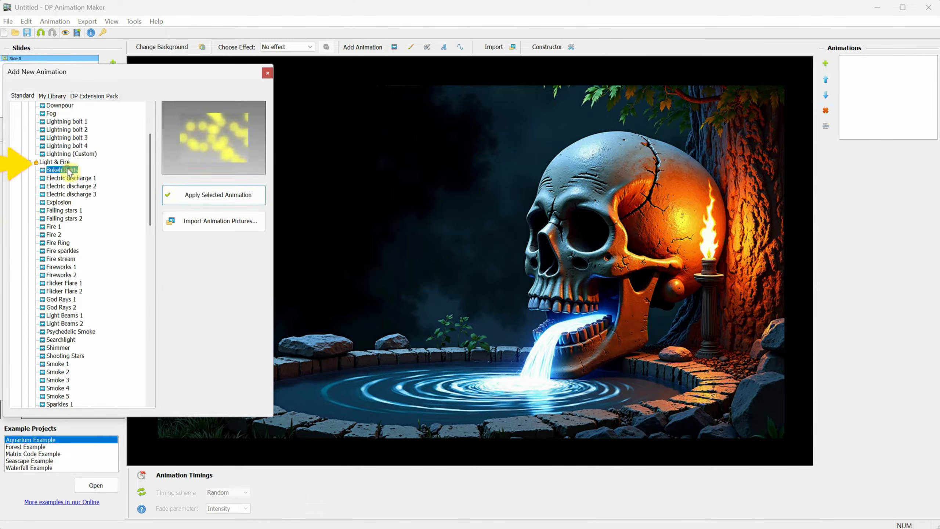
left_click(84, 179)
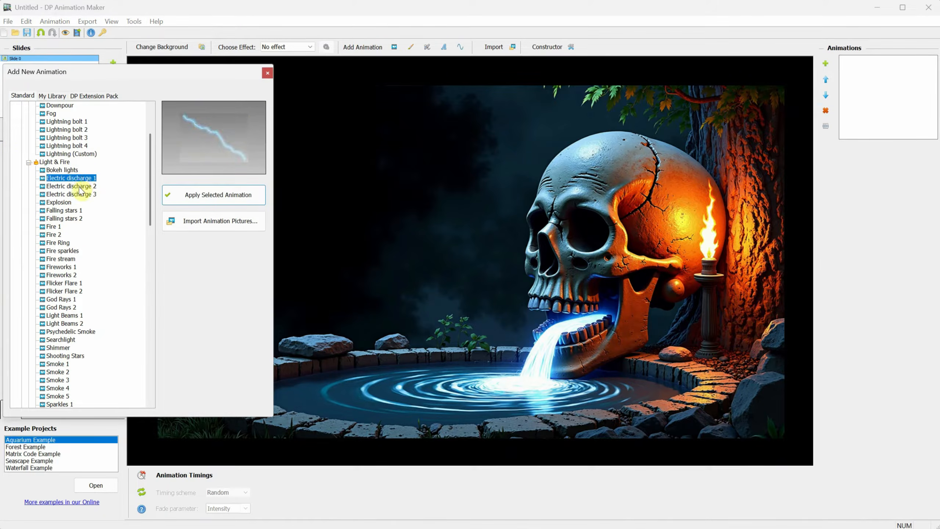
left_click(81, 187)
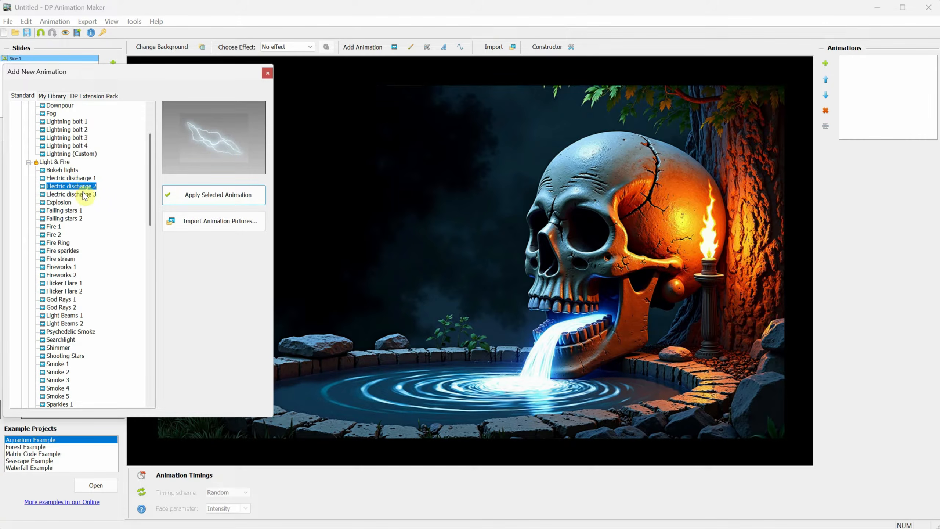
left_click(209, 194)
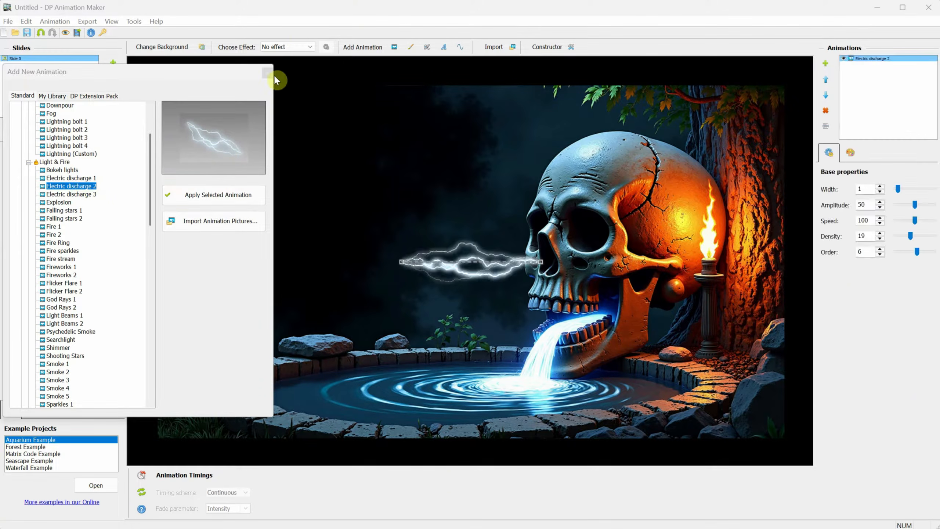
left_click_drag(548, 262, 591, 145)
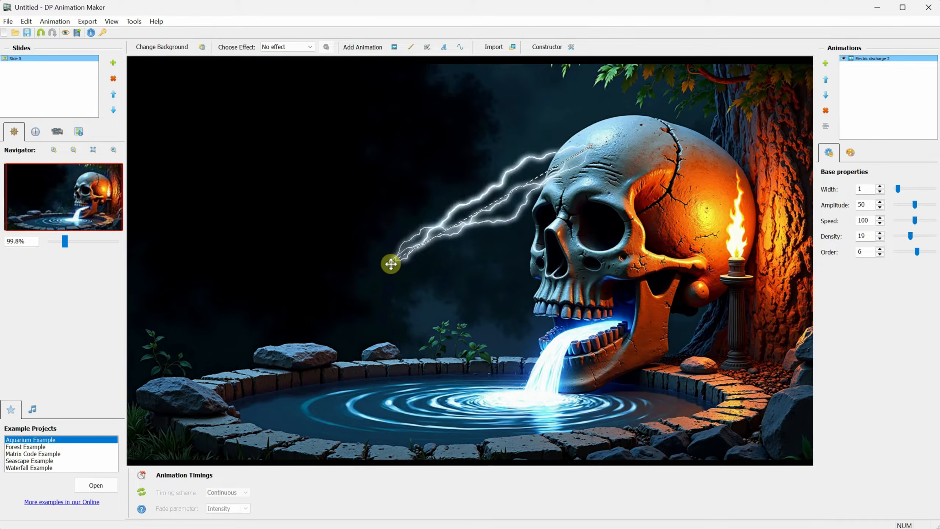
left_click_drag(391, 262, 304, 325)
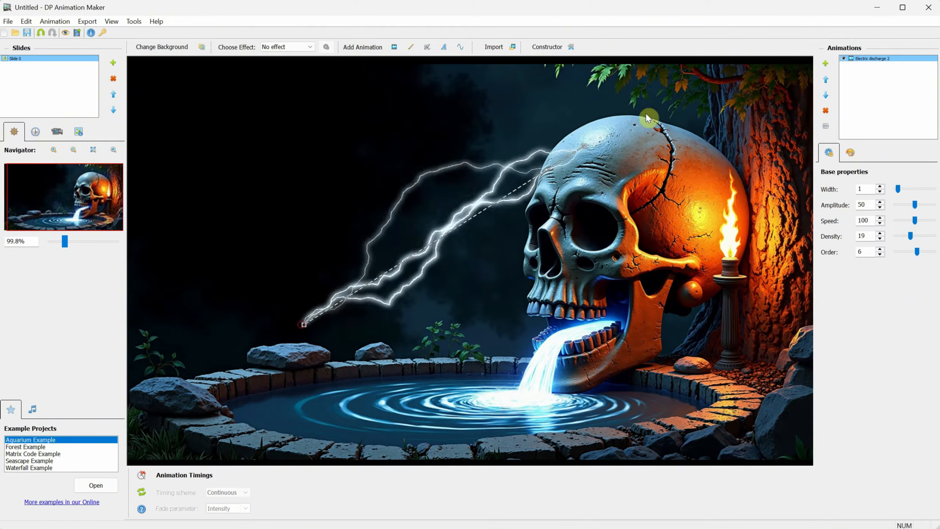
Step: Give the discharge a pink main colour, then delete it
left_click(850, 153)
left_click(878, 186)
left_click(52, 157)
left_click(162, 239)
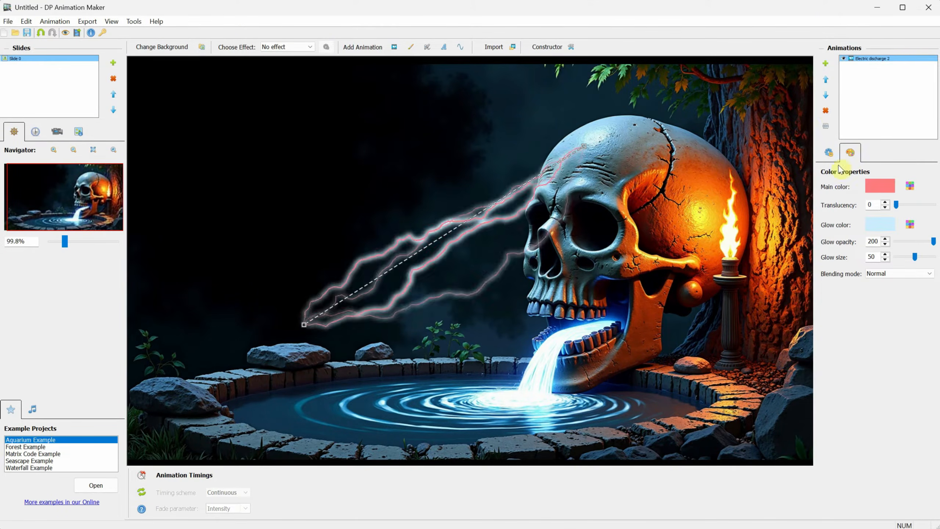
left_click(826, 111)
Step: Add a Searchlight on the skull's eye aimed down-left, then delete it
left_click(393, 48)
left_click(61, 234)
left_click(244, 193)
left_click_drag(384, 218, 537, 223)
left_click_drag(578, 223, 453, 274)
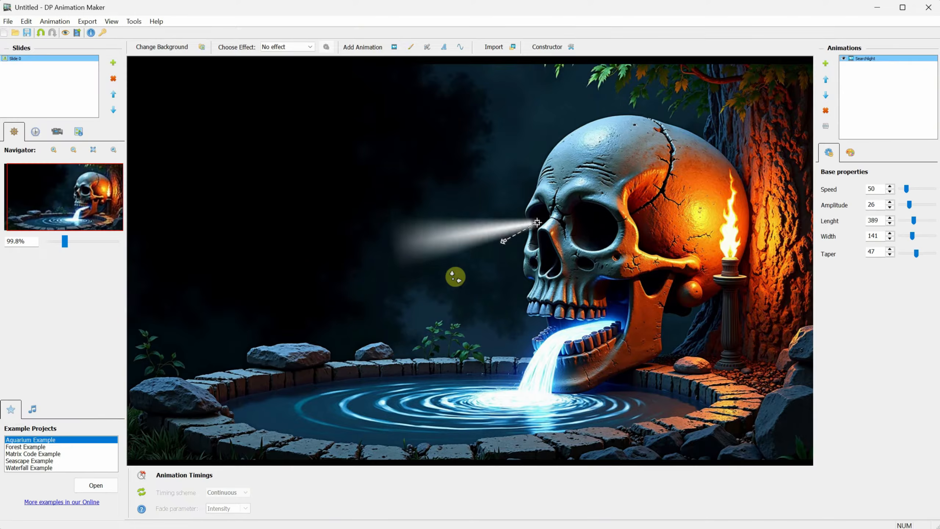
left_click(825, 113)
Step: Add the Bubbles animation to the image, then remove it
left_click(394, 47)
left_click(67, 249)
left_click(221, 195)
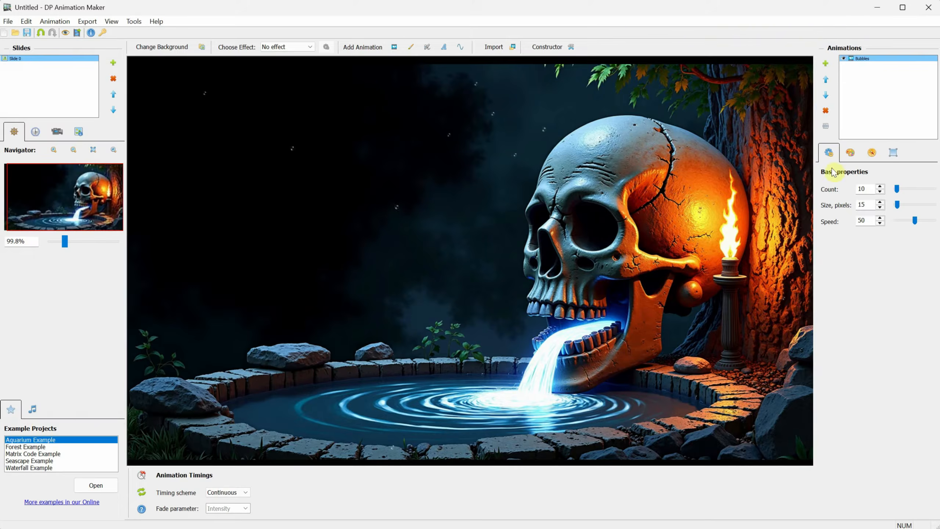
left_click(826, 111)
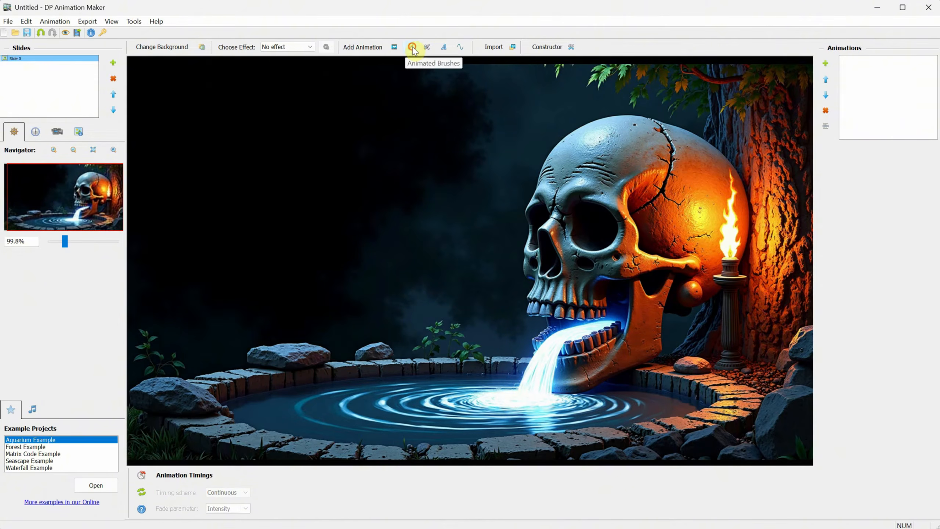
Step: Preview Bend, Blur and Drift brushes, then apply Flow brush (Linear)
left_click(413, 48)
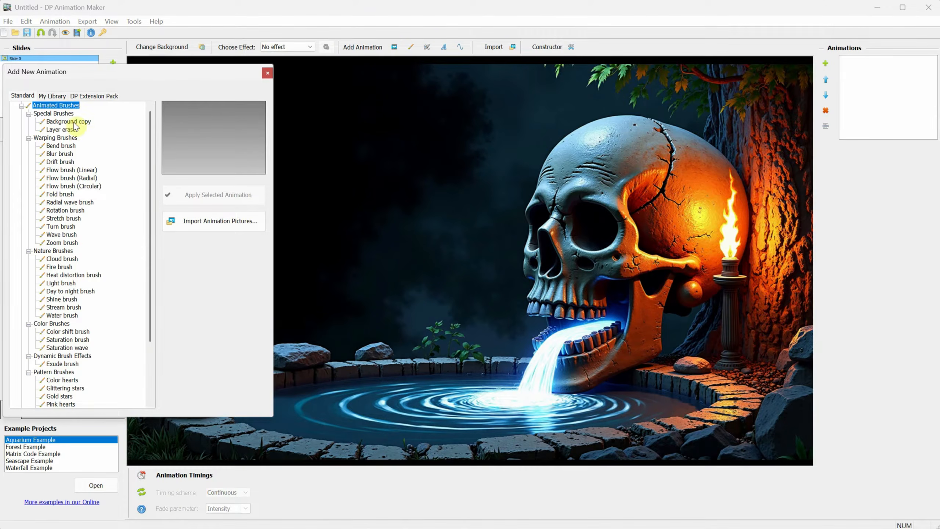
left_click(69, 148)
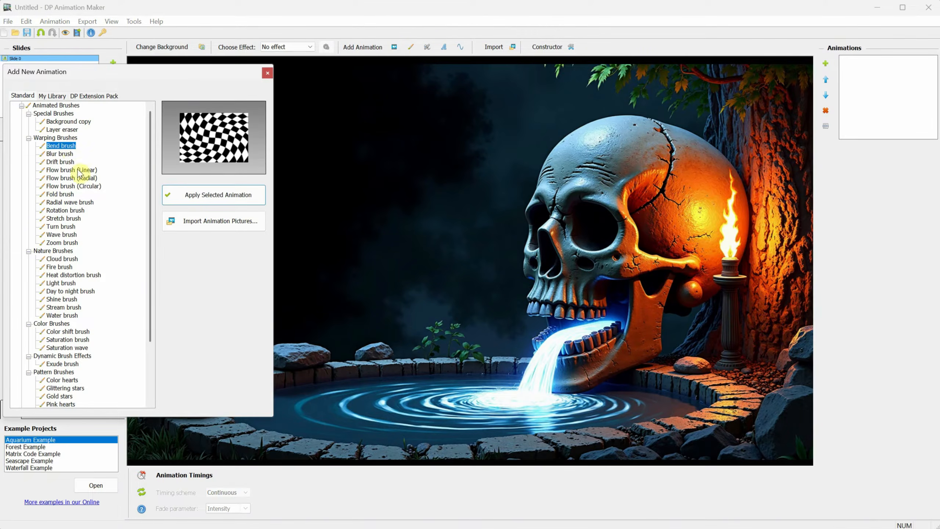
left_click(70, 156)
left_click(70, 163)
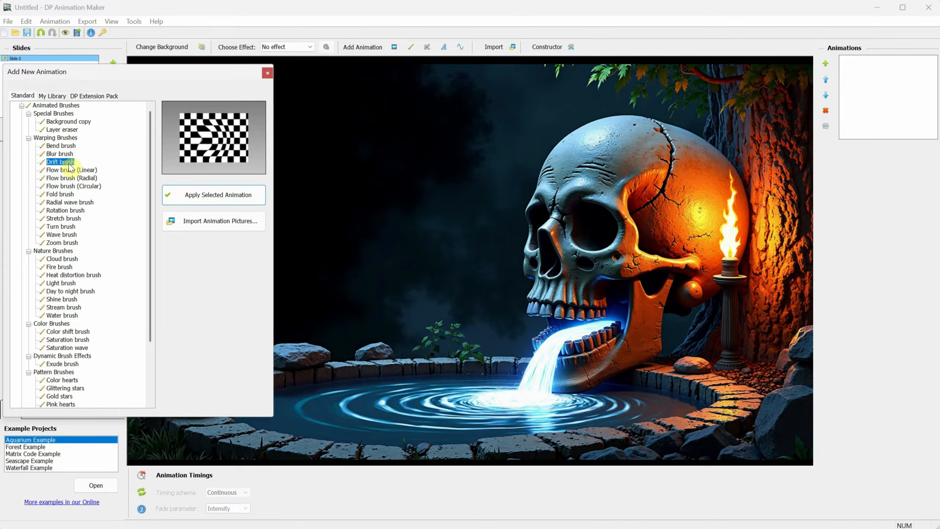
left_click(77, 171)
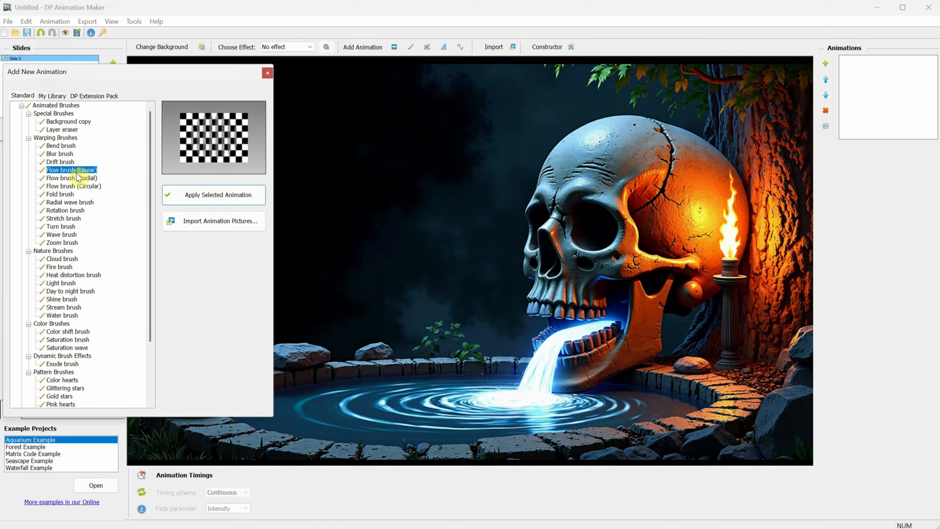
left_click(200, 195)
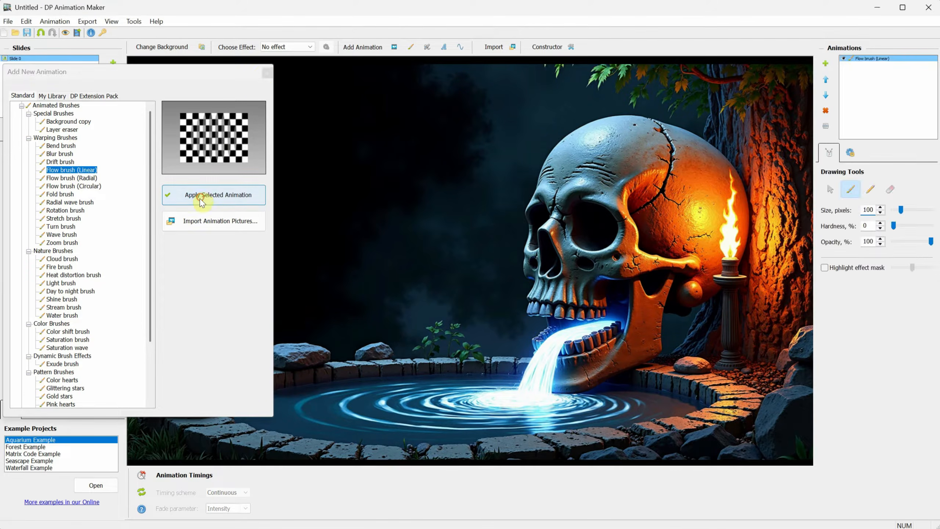
left_click(267, 74)
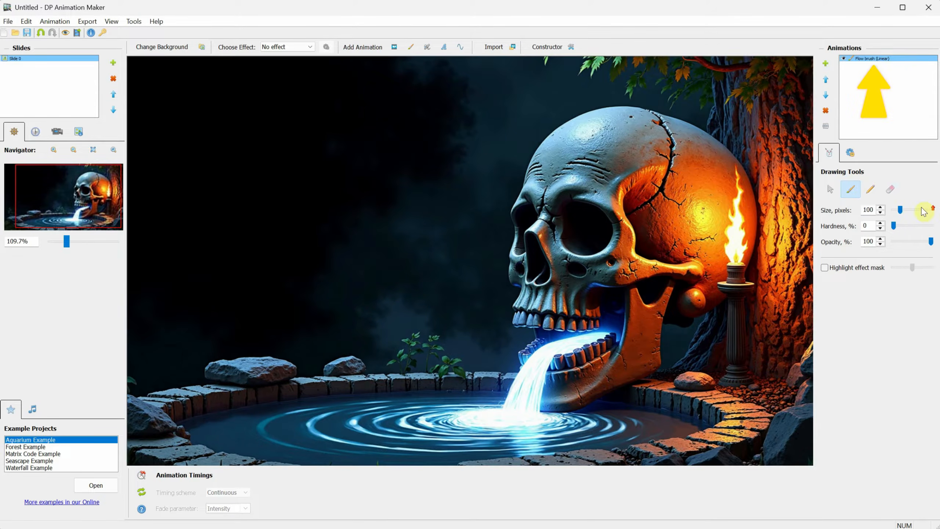
Step: Set the flow brush to 190 px, direction left, higher speed, then delete it
left_click_drag(901, 211, 908, 213)
scroll(567, 273, "up", 4)
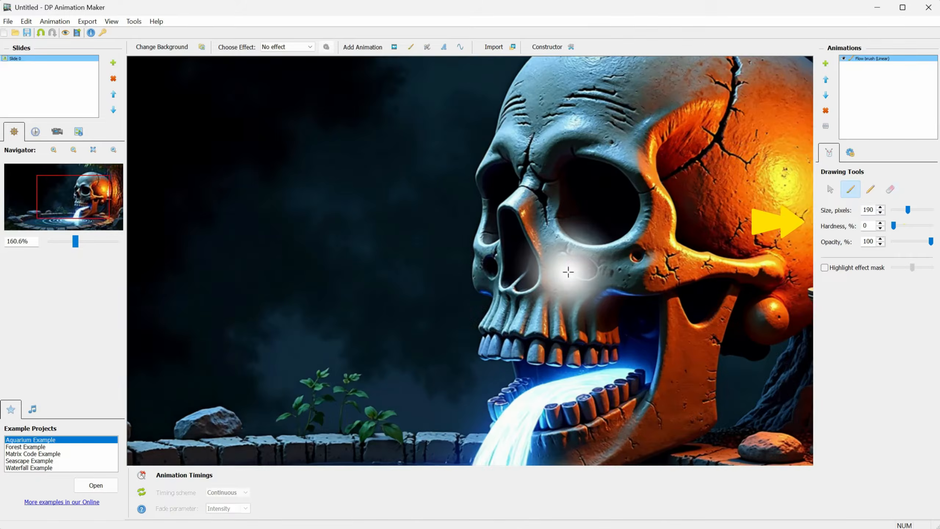
scroll(566, 265, "down", 5)
scroll(566, 265, "up", 3)
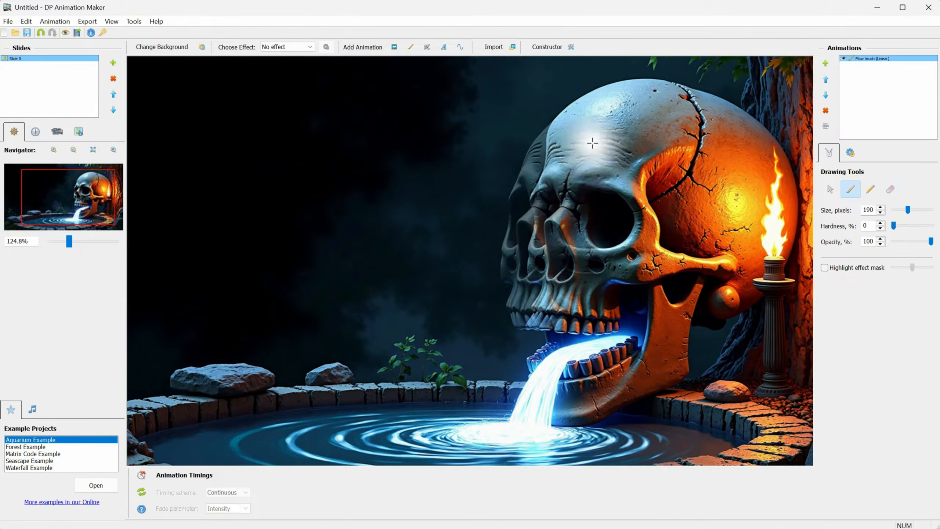
left_click(851, 152)
mouse_move(915, 225)
left_mouse_down()
mouse_move(907, 231)
mouse_move(905, 219)
mouse_move(910, 231)
left_mouse_up()
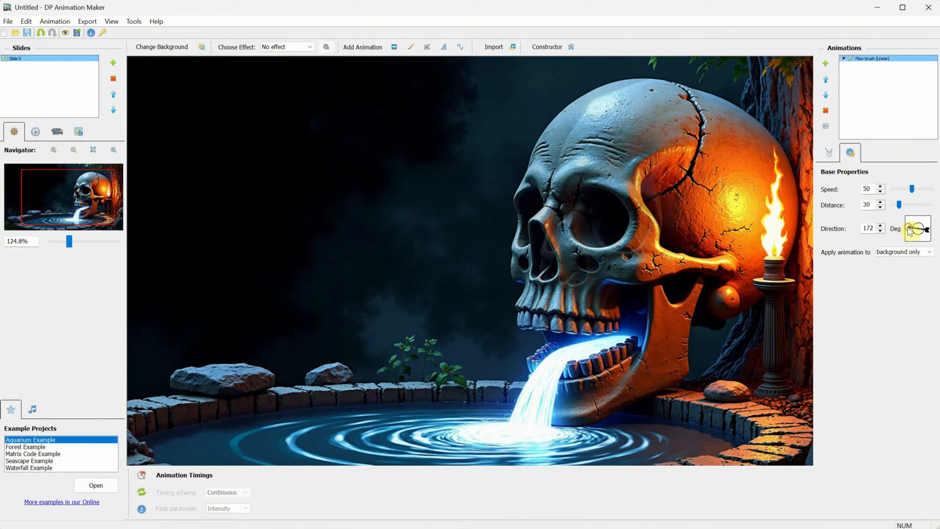
mouse_move(912, 187)
left_mouse_down()
mouse_move(922, 189)
mouse_move(900, 206)
mouse_move(915, 205)
left_mouse_up()
left_click(826, 111)
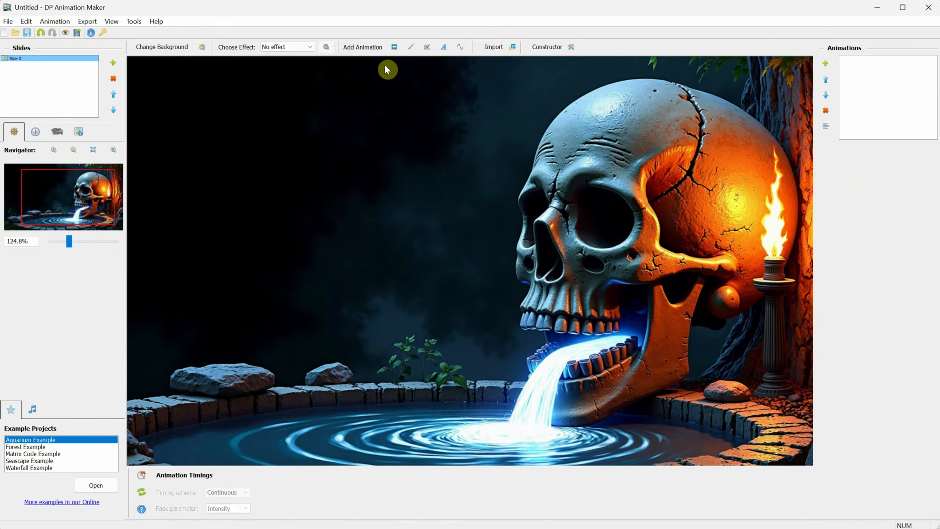
Step: Re-add Flow brush (Linear), erase part of its mask and paint a large mask over the dark sky
left_click(393, 47)
left_click(72, 170)
left_click(218, 194)
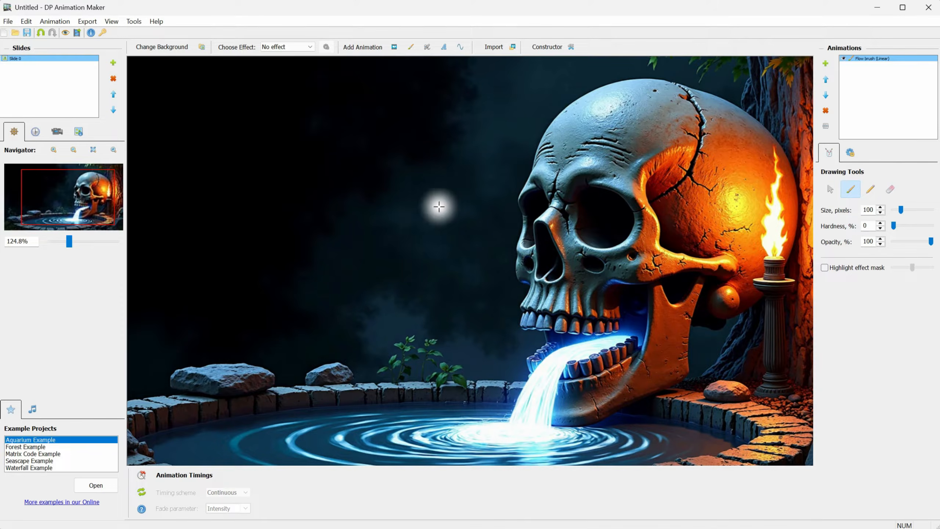
left_click(893, 190)
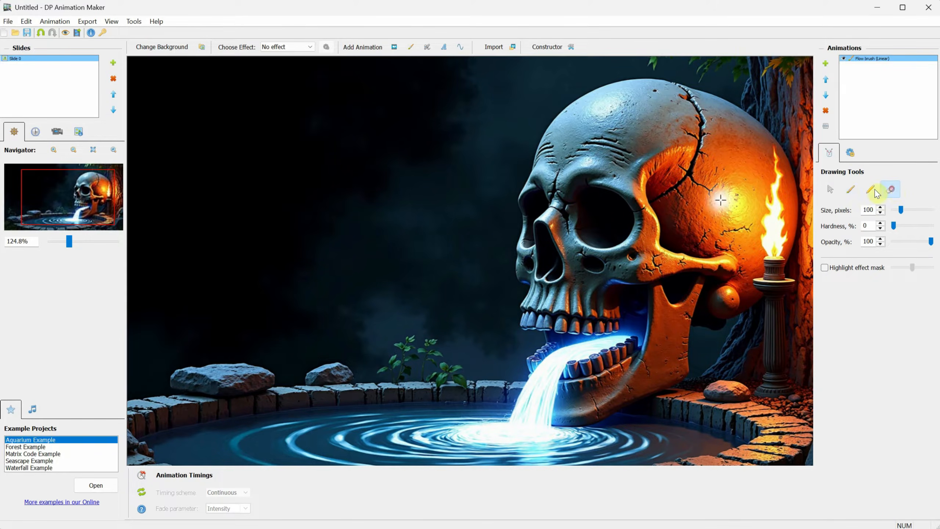
left_click(825, 267)
mouse_move(403, 260)
left_mouse_down()
mouse_move(426, 229)
mouse_move(415, 266)
mouse_move(456, 181)
mouse_move(436, 228)
mouse_move(441, 243)
mouse_move(398, 271)
mouse_move(497, 114)
mouse_move(397, 240)
mouse_move(456, 124)
mouse_move(478, 101)
mouse_move(479, 244)
left_mouse_up()
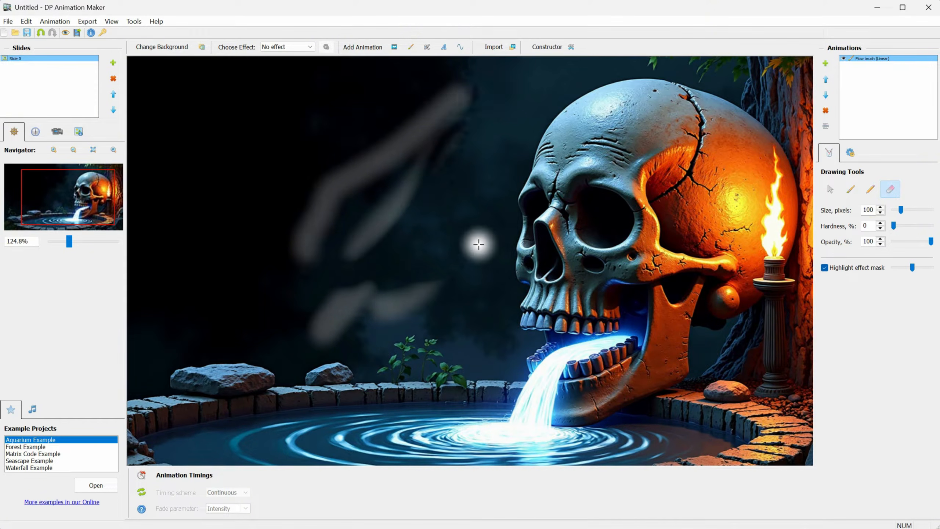
left_click(851, 190)
left_click_drag(417, 219, 326, 270)
Step: Remove the Flow brush animation and preview the Fold, Radial wave, Turn and Rotation brushes
left_click(825, 268)
left_click(826, 111)
left_click(411, 47)
scroll(76, 195, "down", 2)
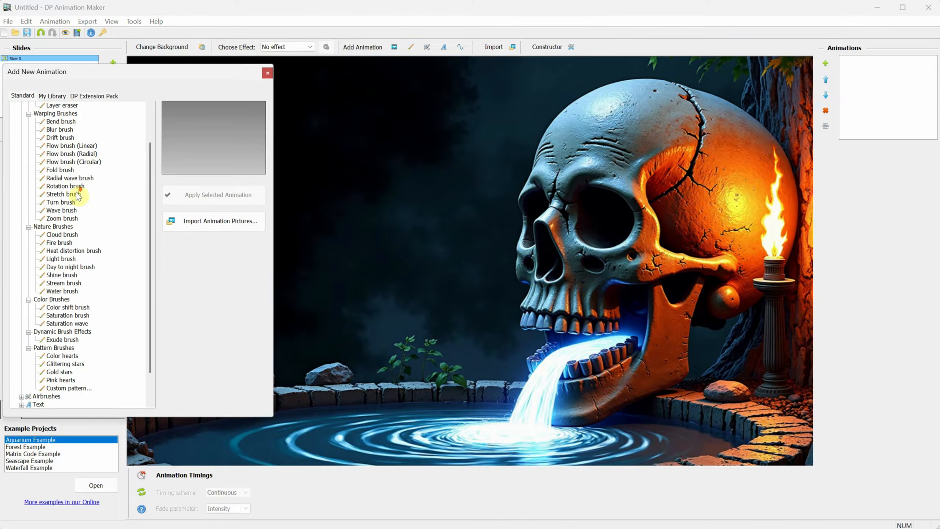
left_click(67, 170)
left_click(68, 178)
left_click(70, 202)
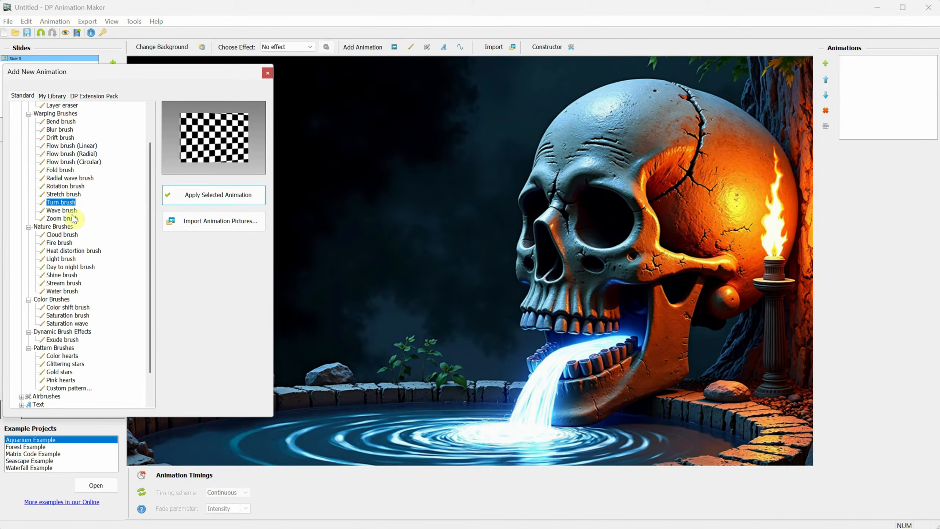
left_click(76, 186)
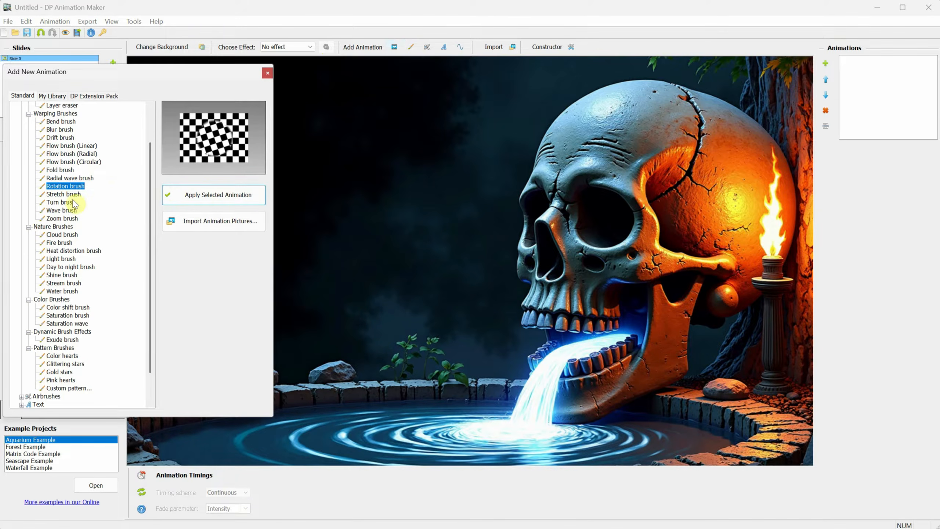
Step: After comparing Wave and Cloud, apply the Fire brush and paint it over the jaw and lower-right stones
left_click(76, 203)
left_click(70, 211)
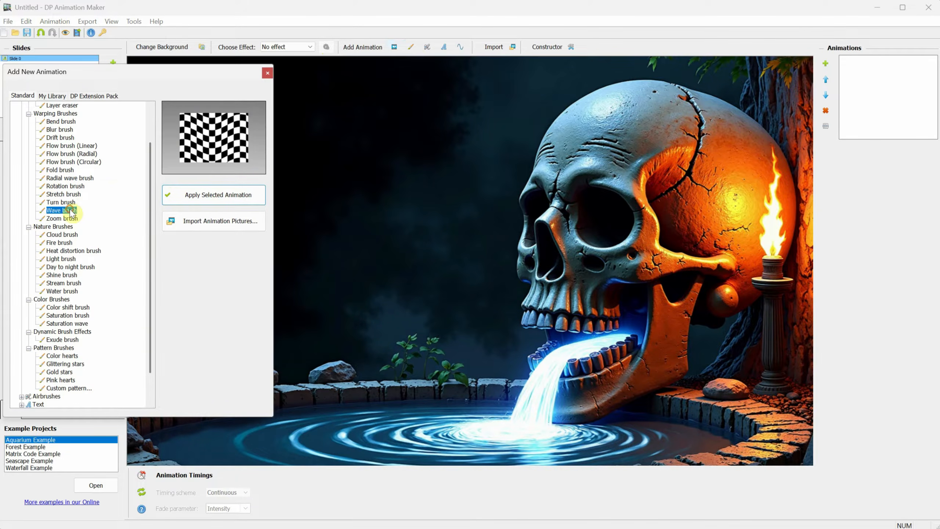
left_click(70, 234)
left_click(69, 244)
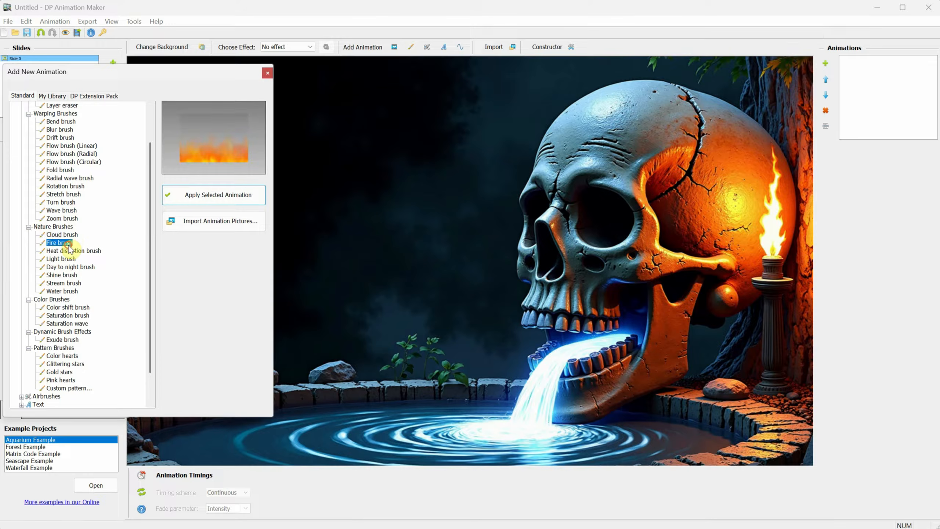
left_click(190, 195)
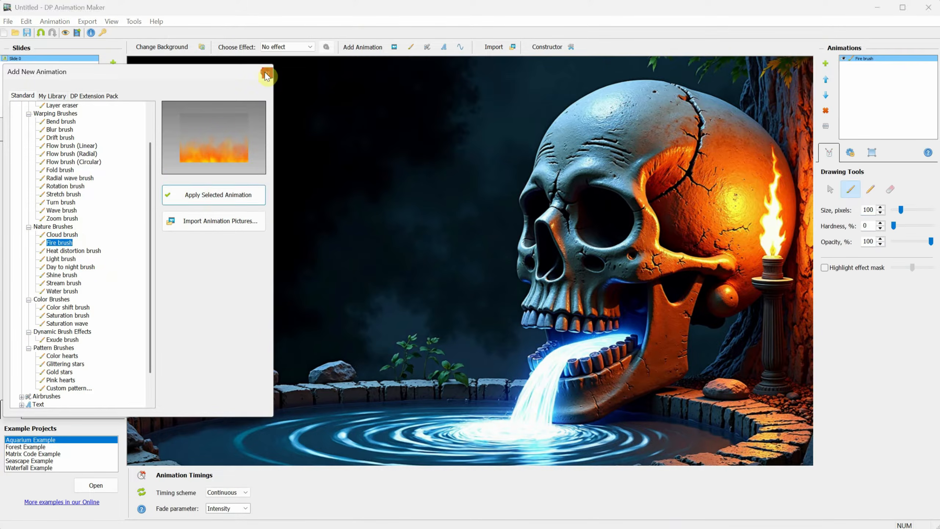
left_click(267, 73)
mouse_move(576, 325)
left_mouse_down()
mouse_move(603, 336)
mouse_move(716, 338)
mouse_move(520, 393)
mouse_move(731, 389)
mouse_move(781, 372)
left_mouse_up()
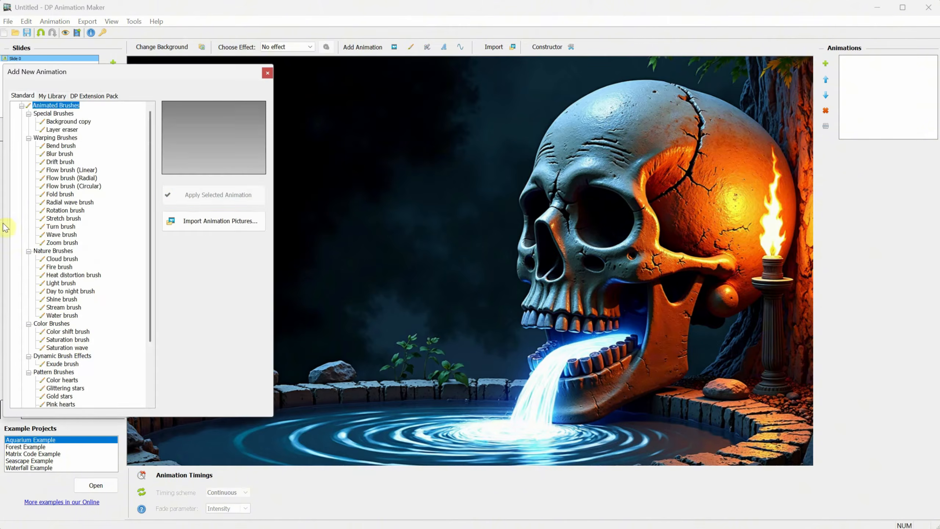
Step: Add the Exude brush and paint its smoke up the skull's left side
scroll(78, 259, "down", 5)
left_click(62, 307)
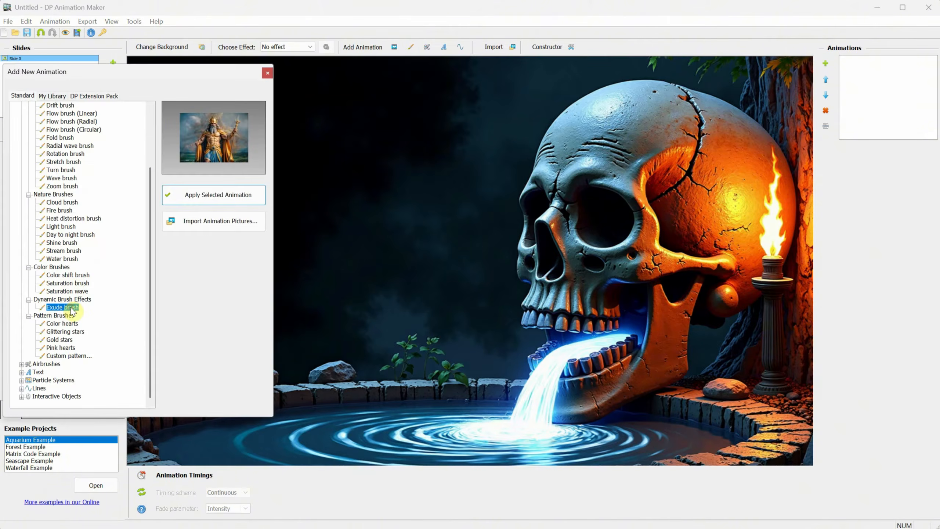
left_click(210, 195)
left_click(267, 72)
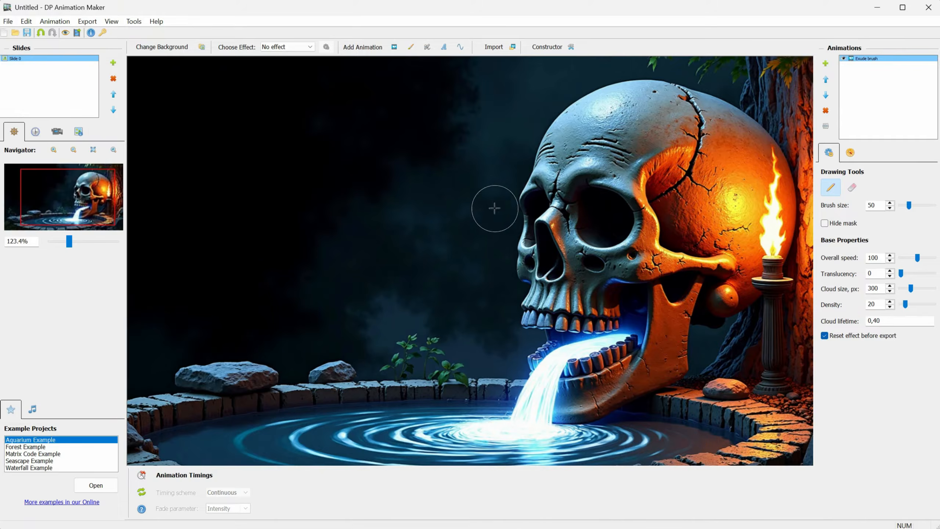
mouse_move(529, 316)
left_mouse_down()
mouse_move(536, 280)
mouse_move(525, 263)
mouse_move(521, 215)
mouse_move(546, 147)
mouse_move(600, 98)
left_mouse_up()
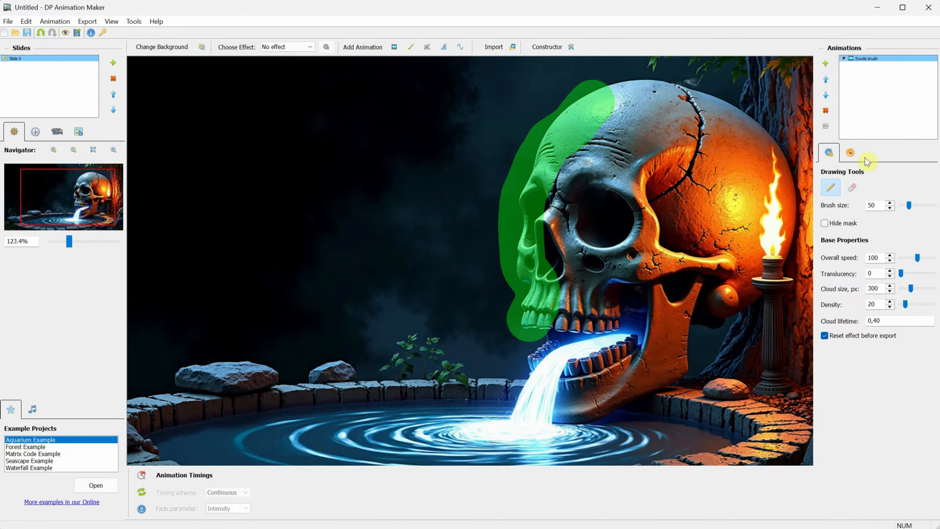
Step: Set the smoke's Flow Direction to 180 Deg, then delete the Exude brush
left_click(851, 153)
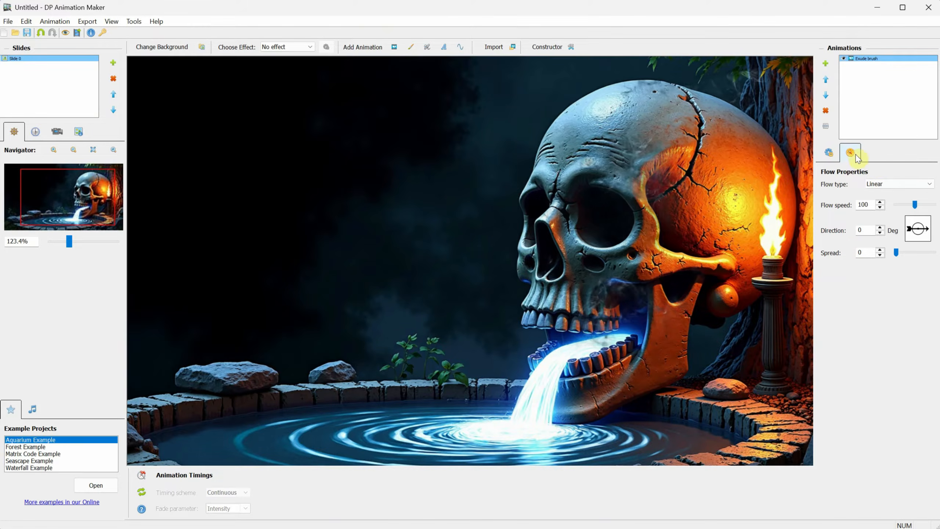
left_click(911, 231)
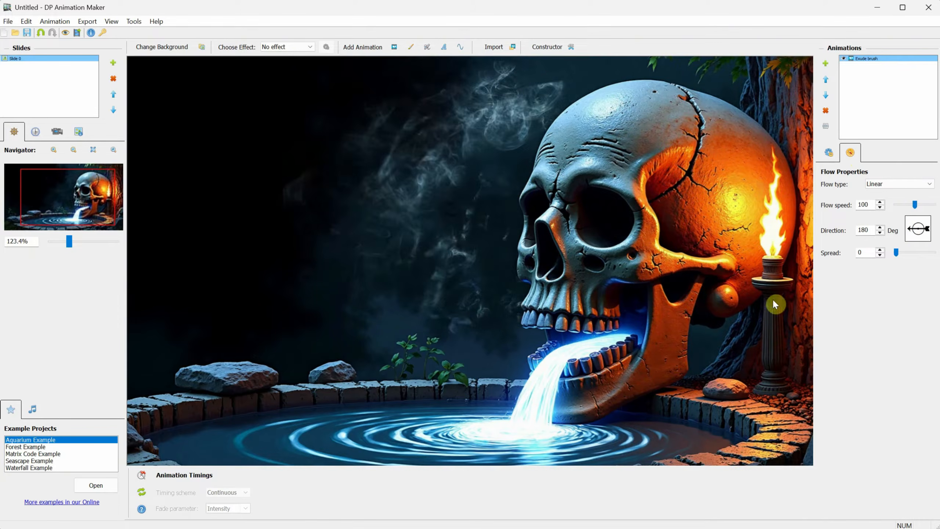
left_click(826, 110)
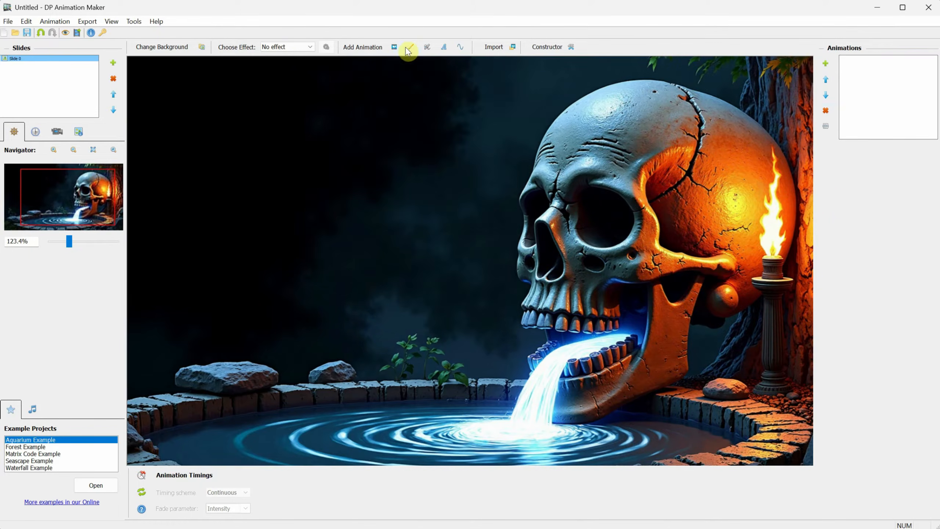
left_click(444, 47)
left_click(203, 202)
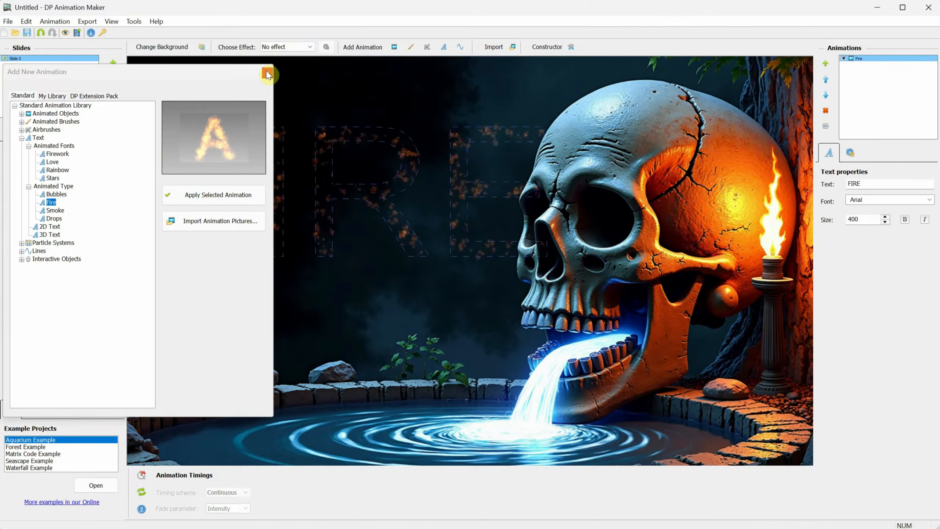
left_click(267, 73)
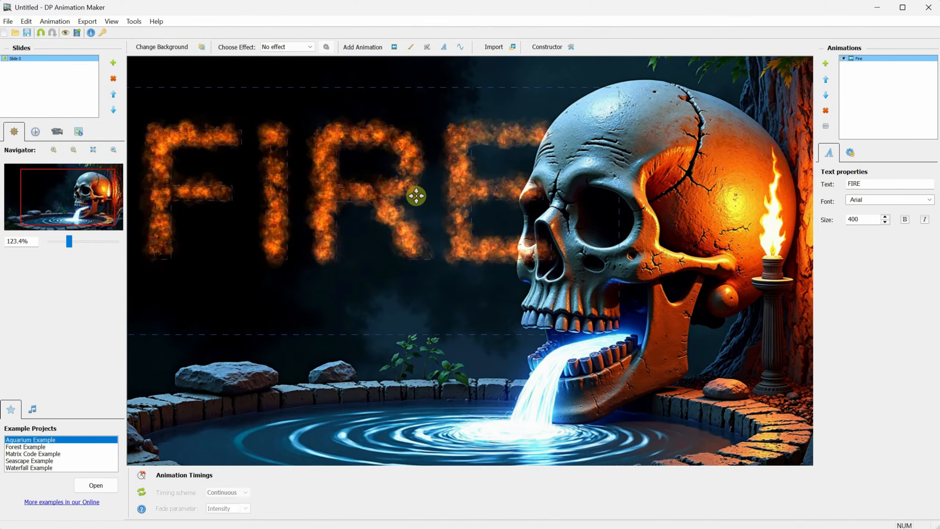
double_click(854, 184)
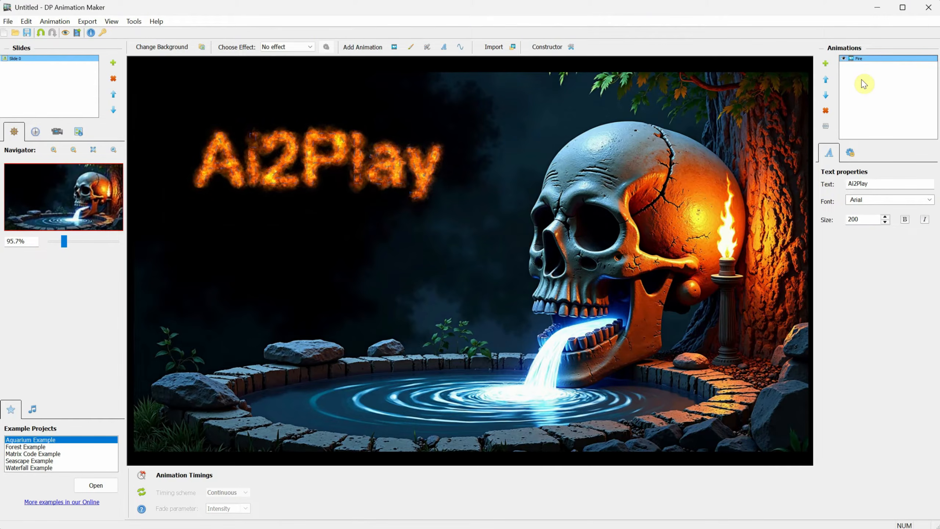
left_click(827, 112)
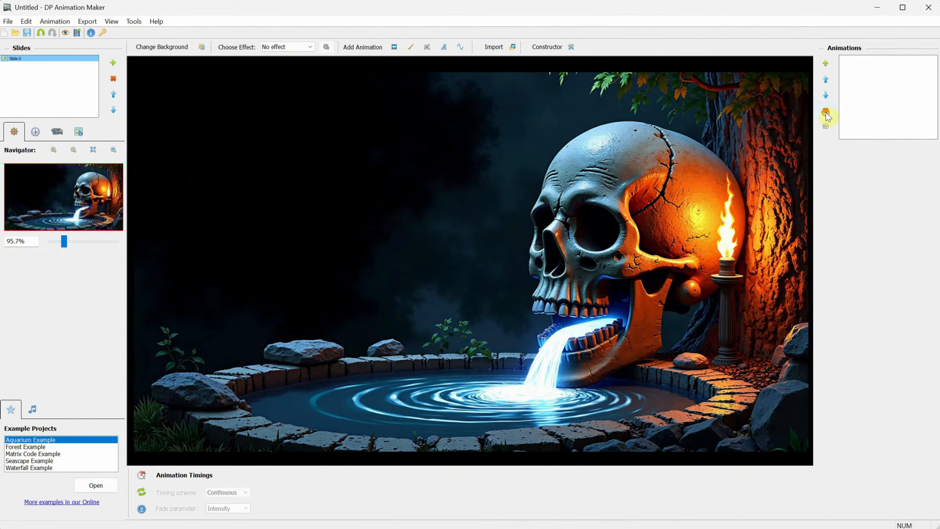
left_click(412, 47)
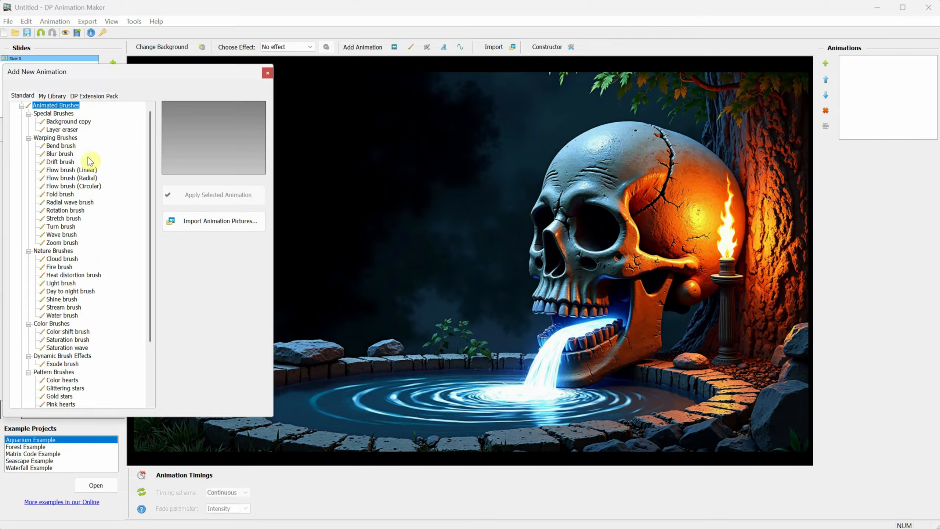
Step: After previewing the Wave and Water brushes, apply the Stream brush over the water pouring from the mouth
left_click(63, 235)
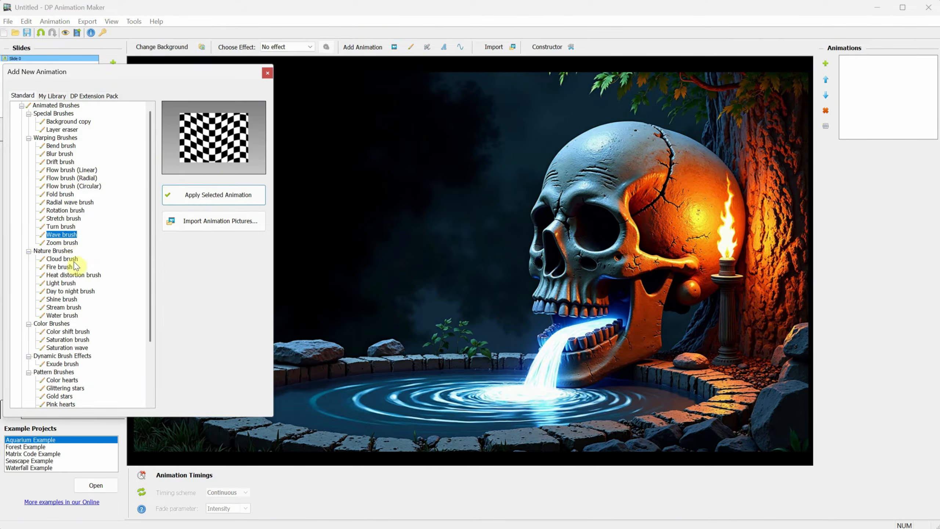
left_click(70, 316)
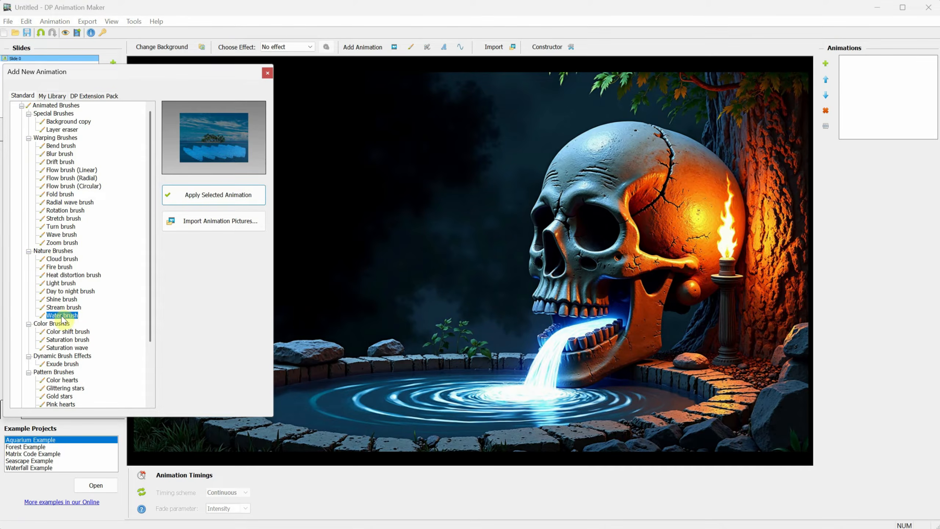
left_click(64, 308)
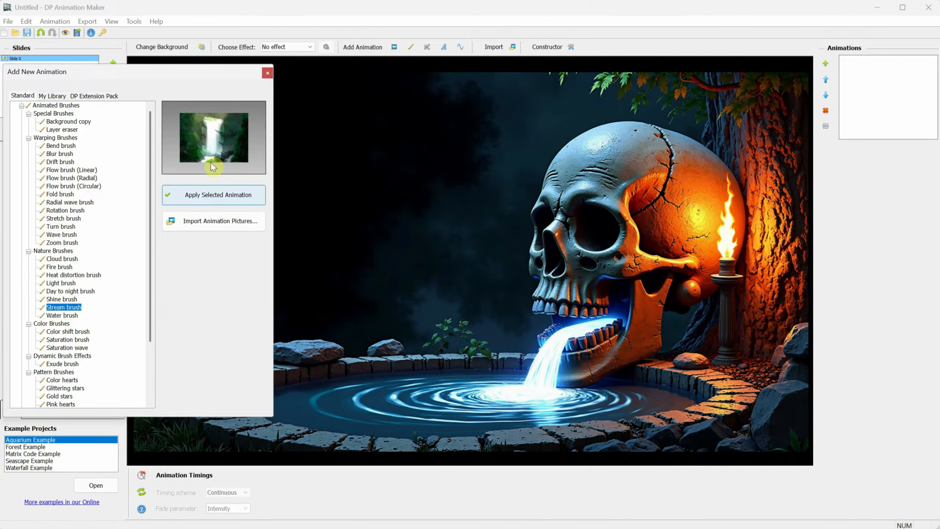
left_click(207, 198)
left_click(268, 73)
scroll(611, 321, "up", 6)
left_click_drag(609, 326, 593, 328)
Step: Review the stream's Splashes and Base Properties settings
scroll(593, 328, "down", 2)
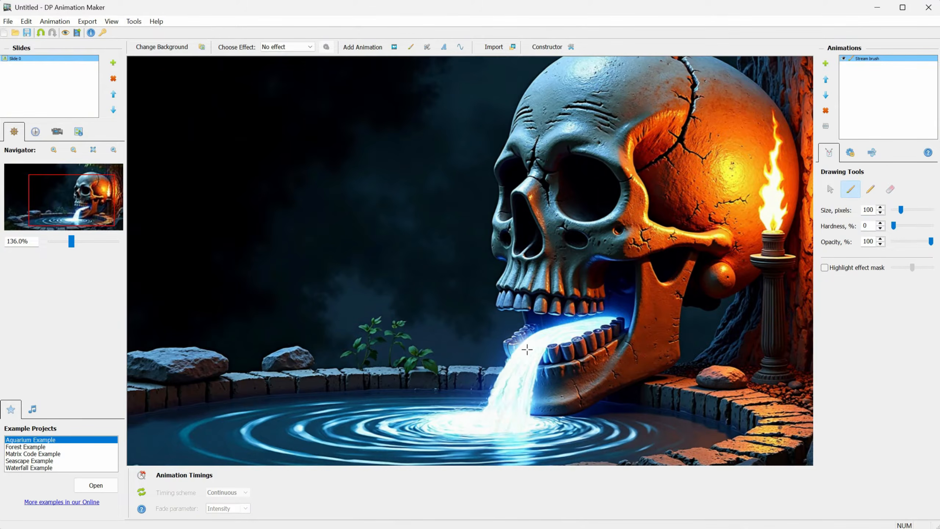
left_click(872, 154)
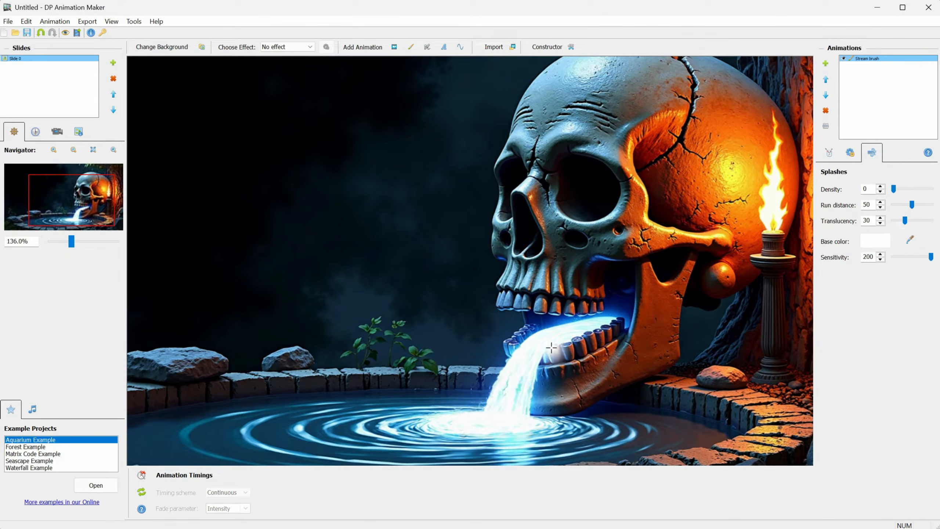
left_click(851, 154)
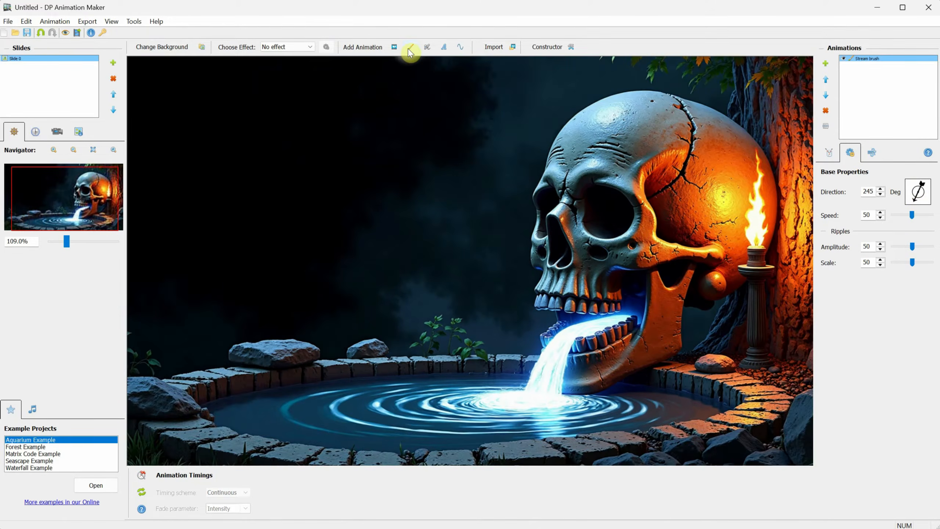
Step: Add the Water brush and paint it across the pool, checking the effect mask highlight
left_click(410, 47)
left_click(56, 315)
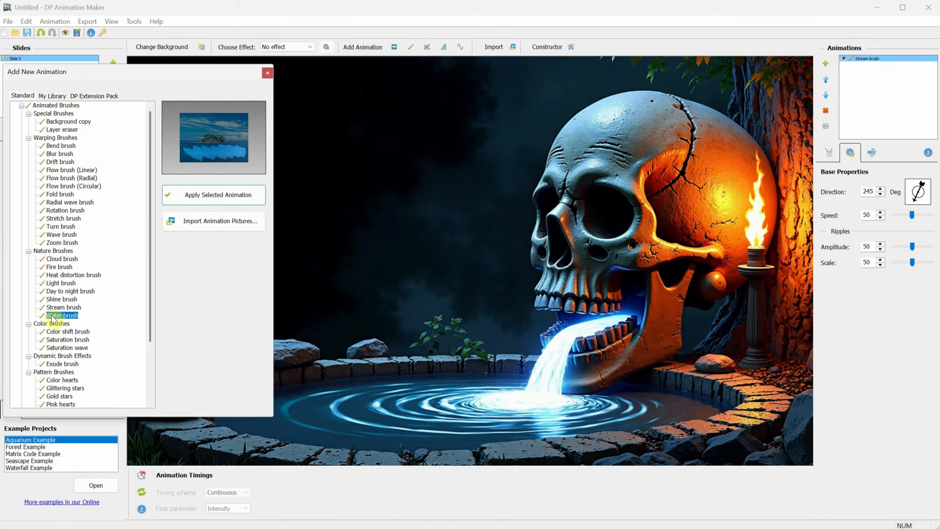
left_click(210, 195)
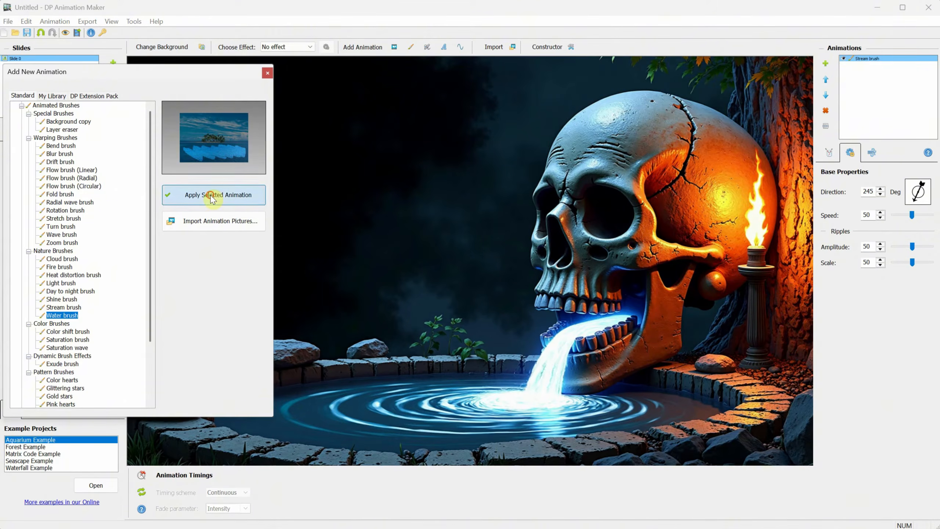
left_click(266, 74)
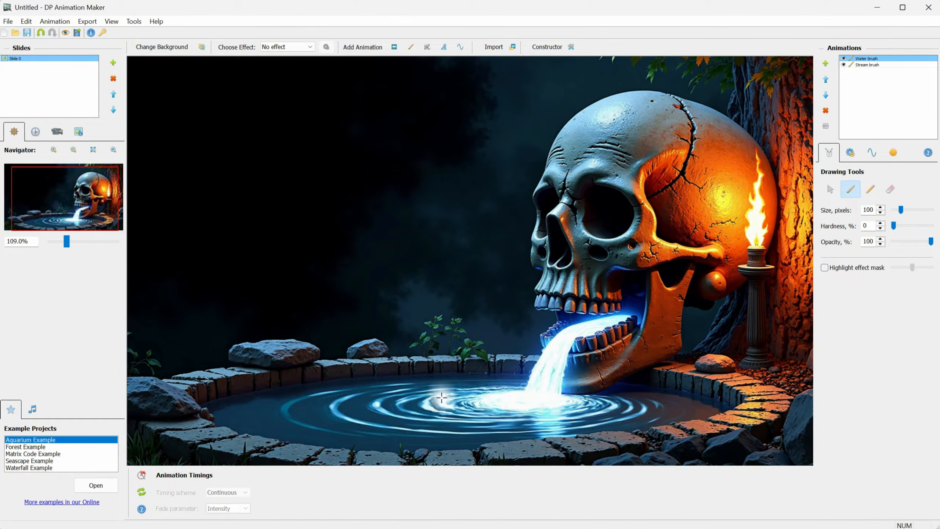
mouse_move(441, 398)
left_mouse_down()
mouse_move(300, 401)
mouse_move(245, 413)
mouse_move(367, 416)
left_mouse_up()
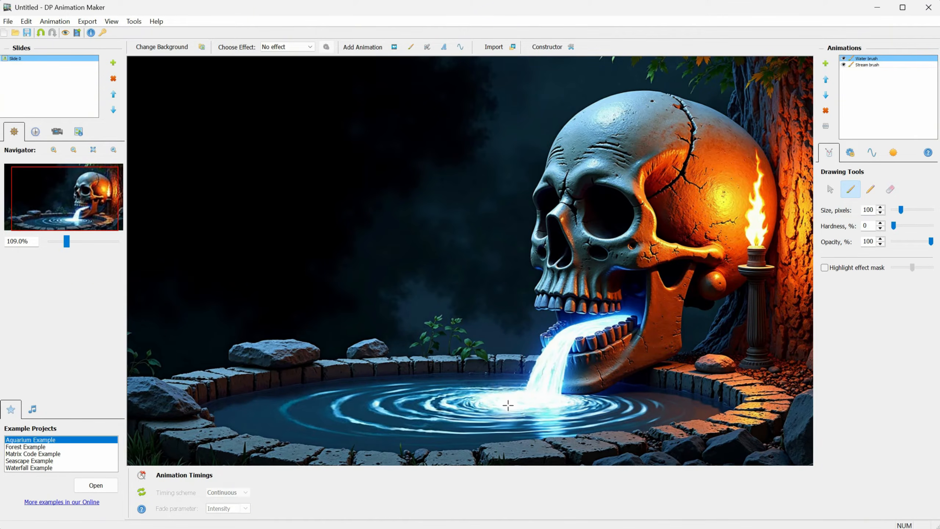
left_click(825, 267)
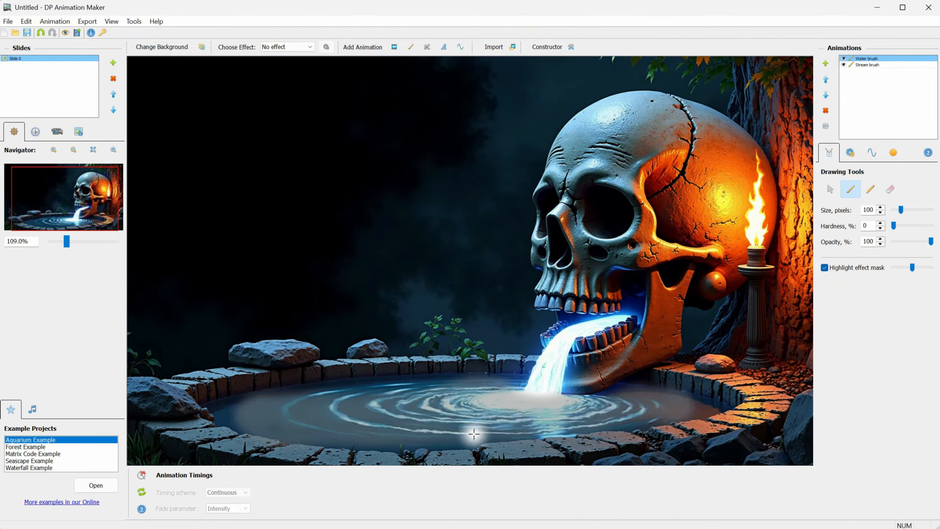
left_click(891, 189)
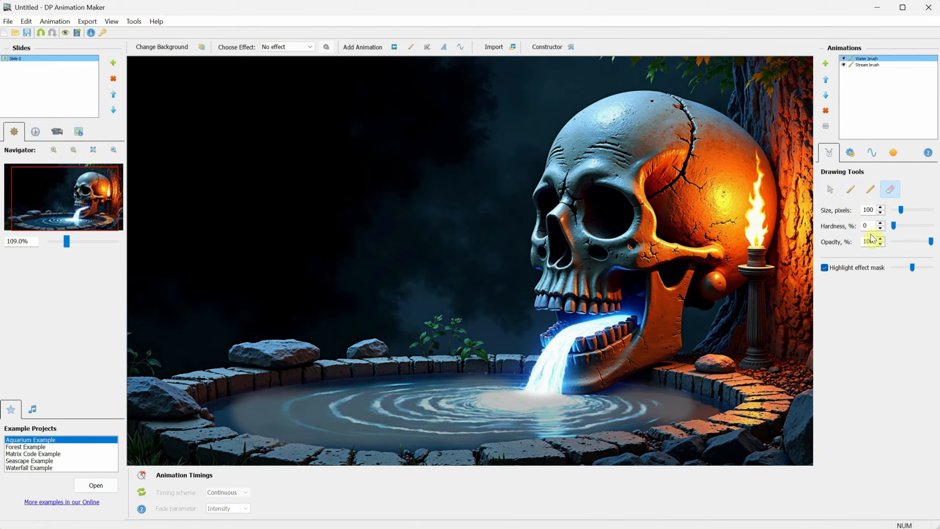
left_click(851, 197)
left_click(825, 268)
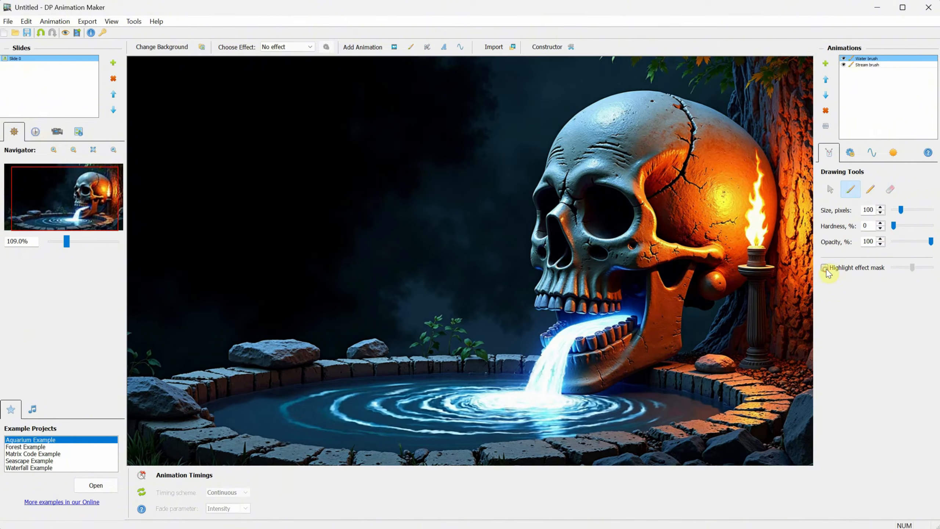
Step: Review the Wave Properties, then set the Ripples 'Apply animation to' option to whole scene
left_click(873, 153)
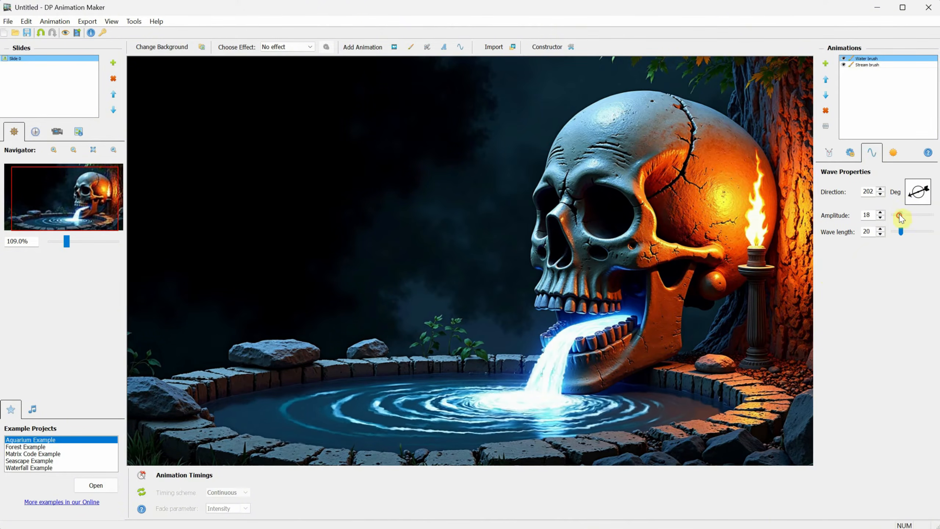
left_click(851, 153)
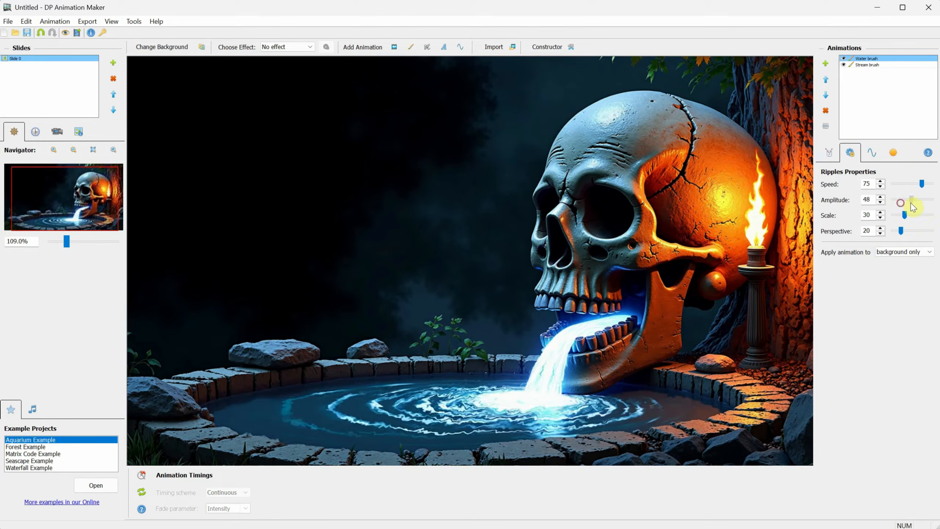
left_click(900, 252)
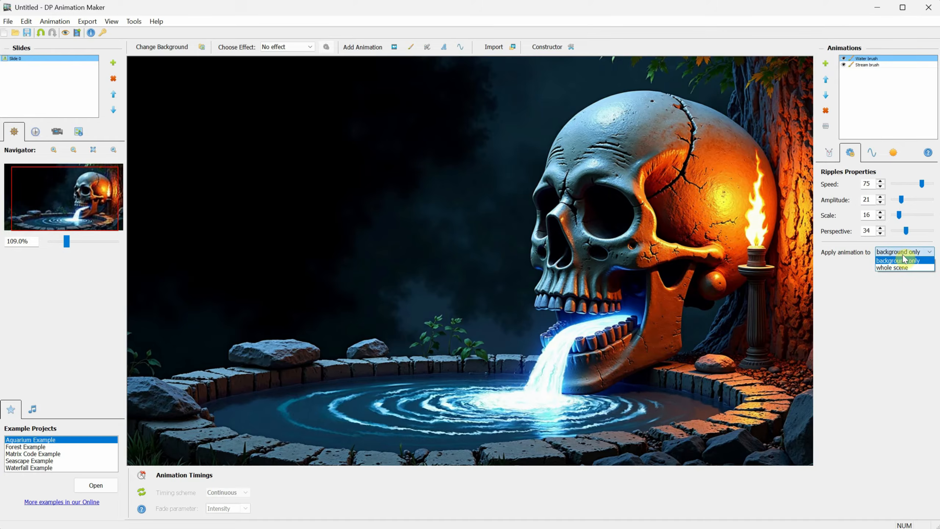
left_click(891, 268)
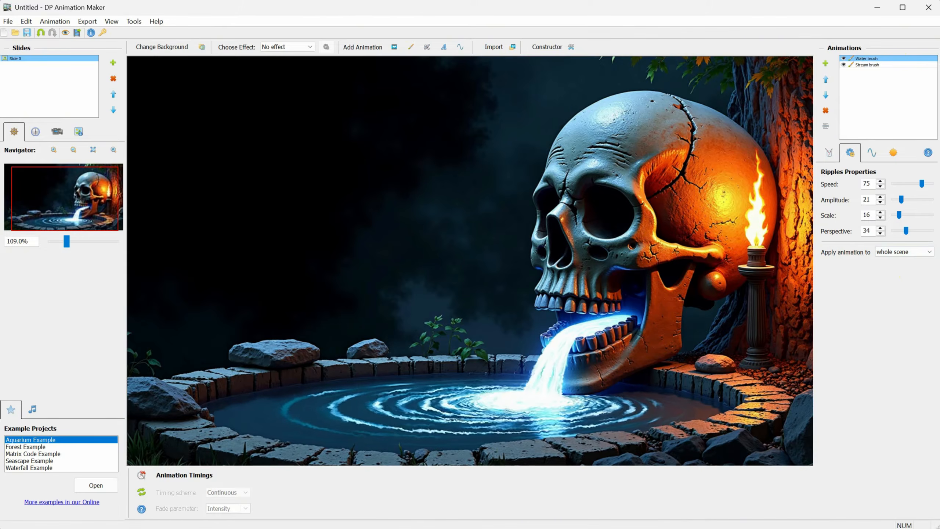
Step: Apply the Heat distortion brush from Animated Brushes and show its Effect Properties
left_click(411, 46)
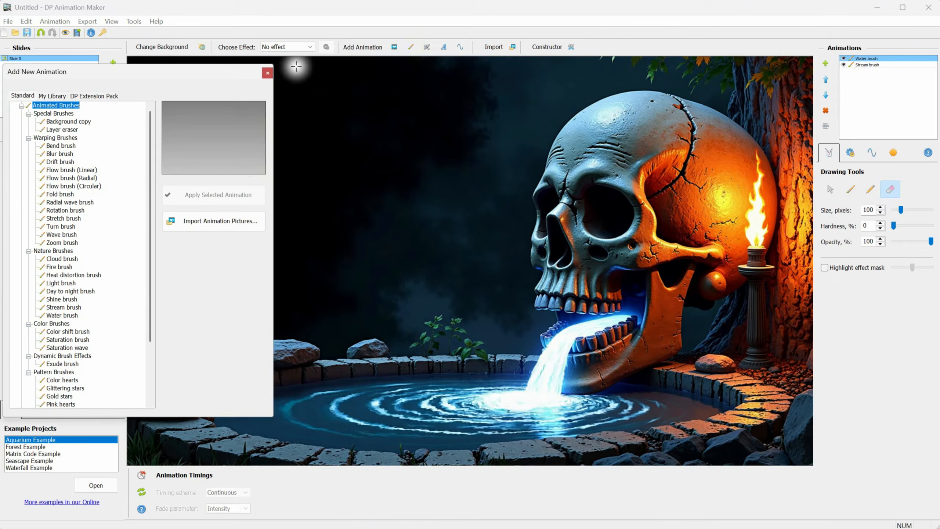
left_click(65, 275)
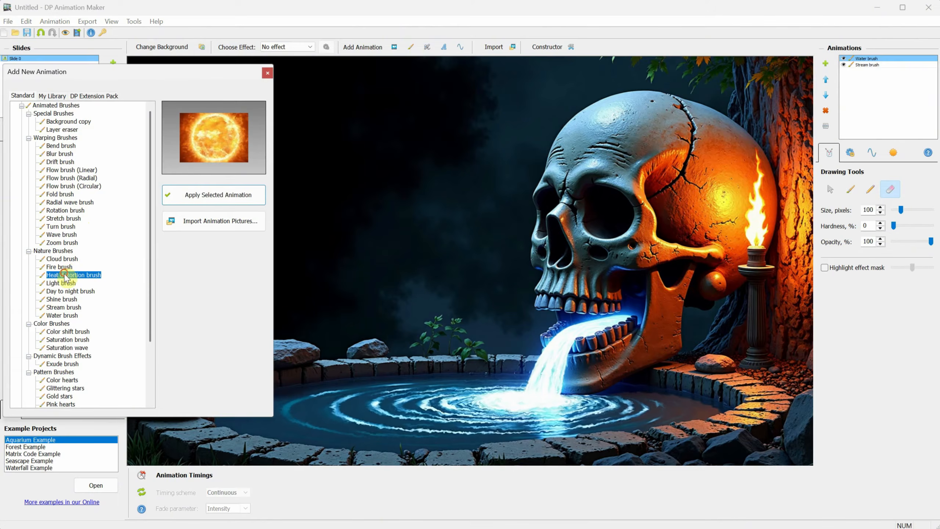
left_click(209, 200)
left_click(267, 74)
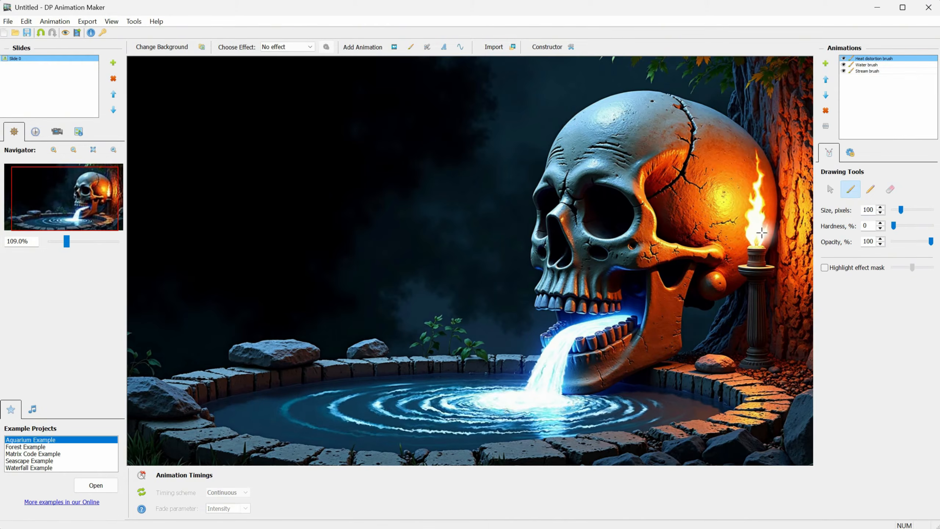
left_click(851, 153)
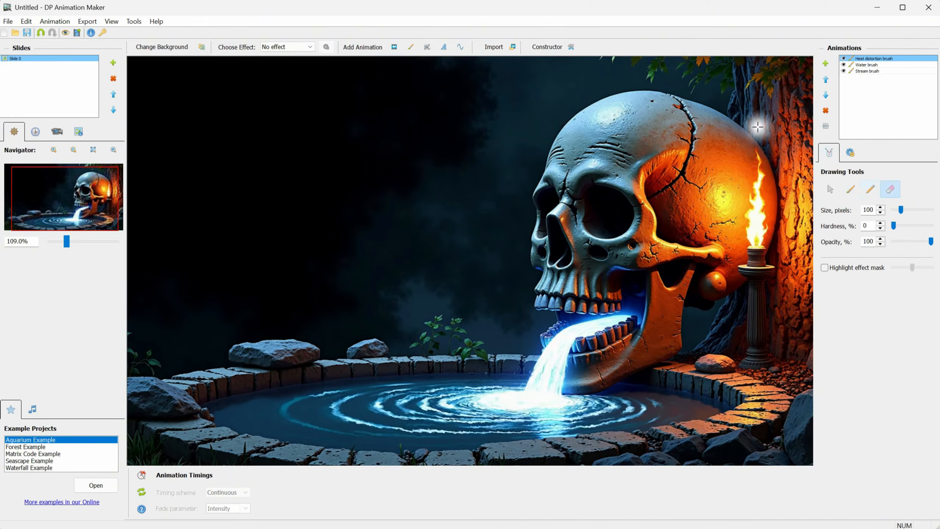
Step: Add Fire sparkles and drag its area corners to span from the skull's mouth to the torch
left_click(394, 47)
scroll(98, 210, "down", 4)
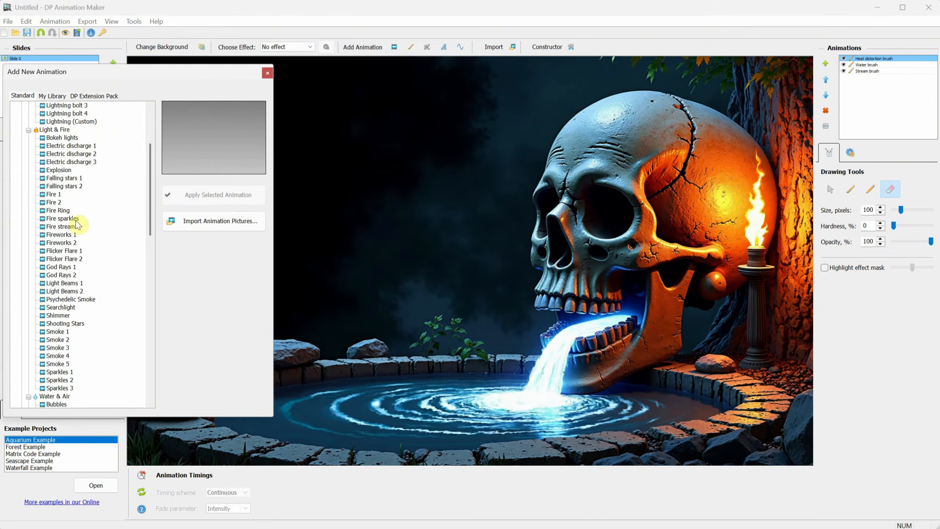
left_click(63, 219)
left_click(218, 195)
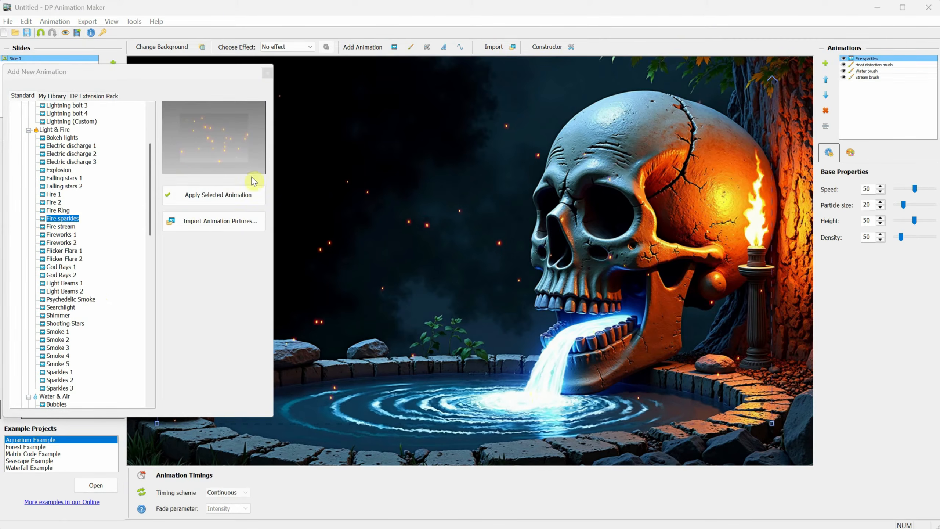
left_click(268, 73)
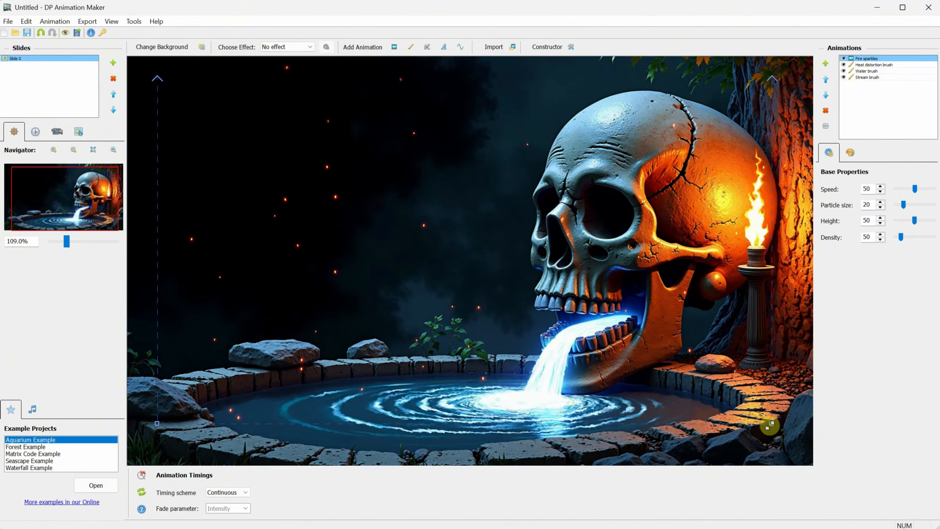
left_click_drag(158, 420, 657, 319)
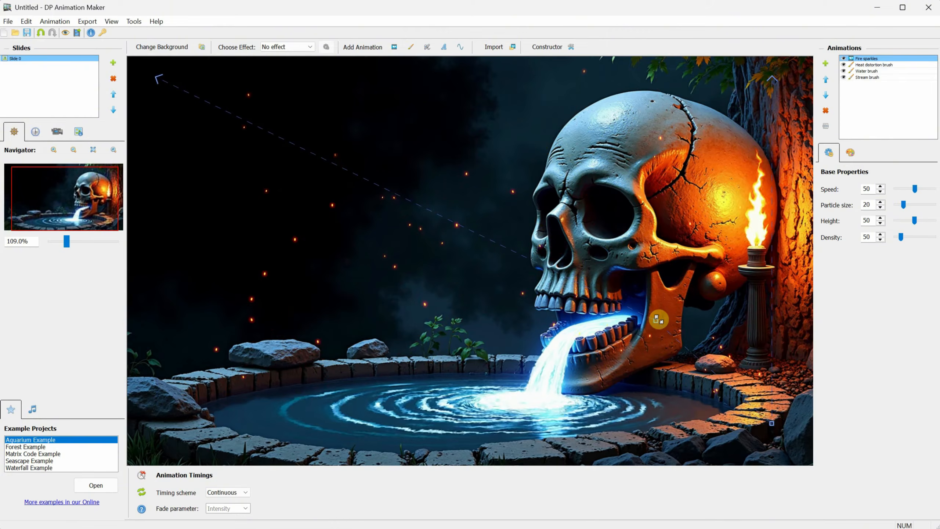
left_click_drag(771, 421, 744, 248)
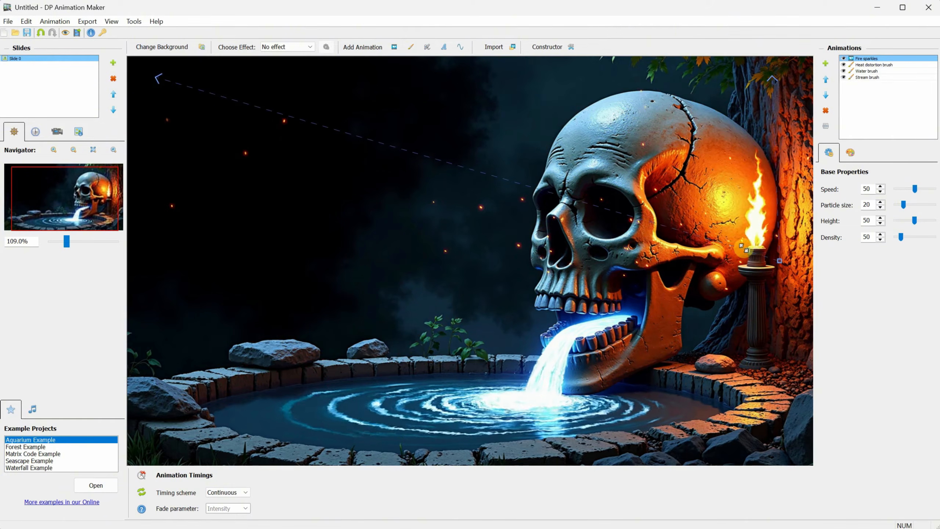
left_click_drag(158, 79, 724, 162)
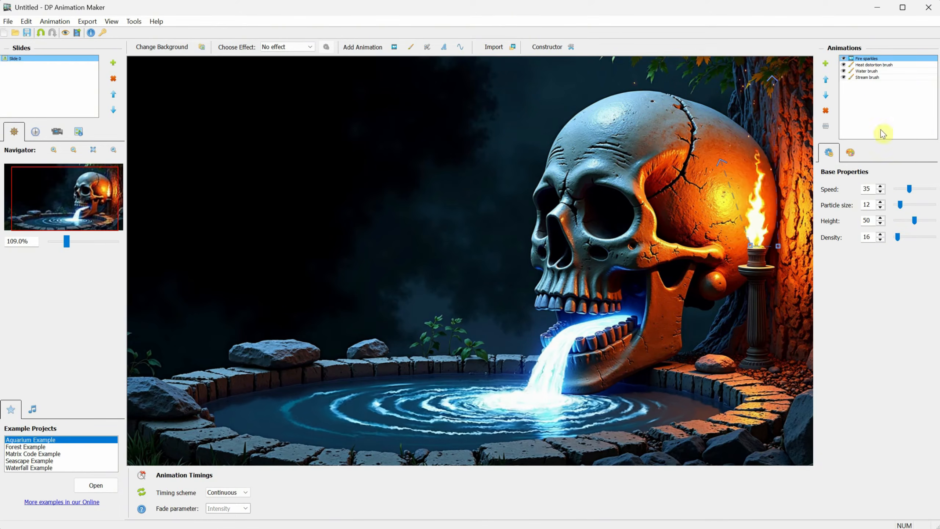
left_click(873, 78)
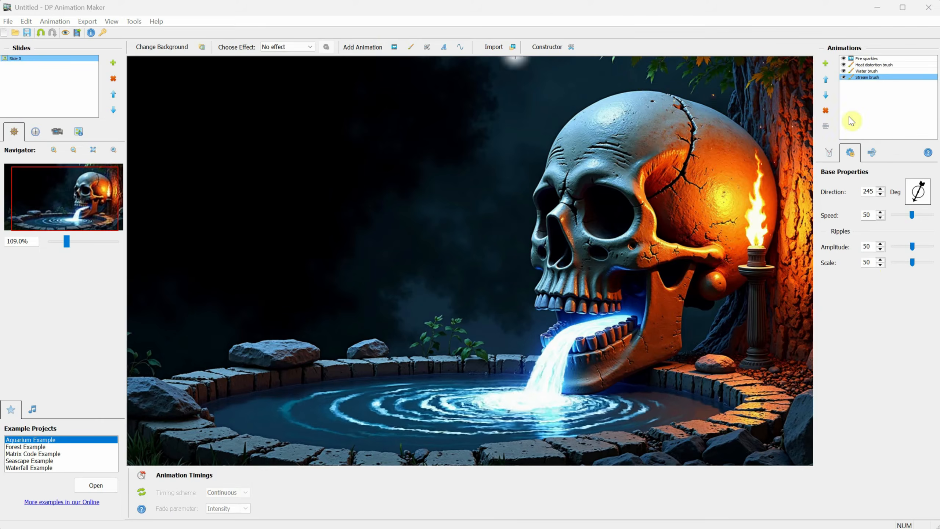
Step: Try the Shooting Stars animation, move its area up and left, then delete it
left_click(394, 47)
left_click(74, 252)
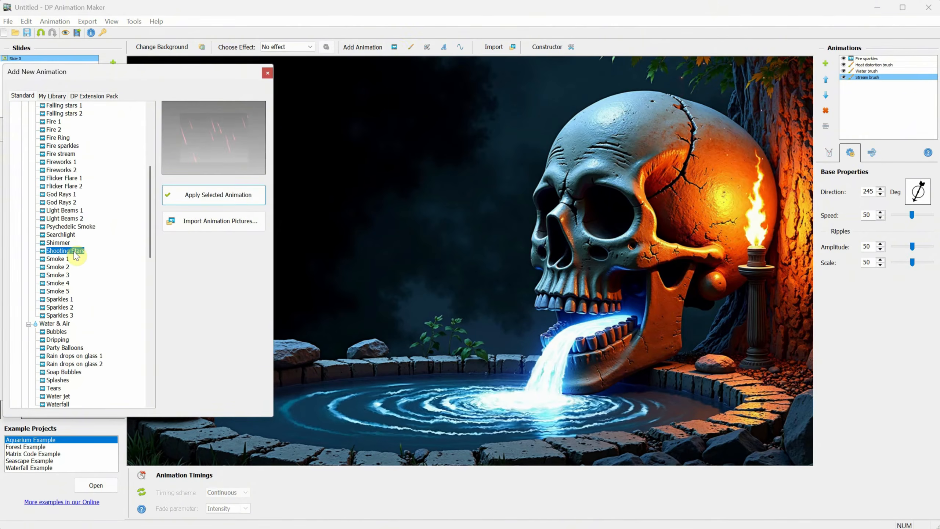
left_click(229, 196)
left_click(267, 73)
left_click_drag(314, 187, 268, 152)
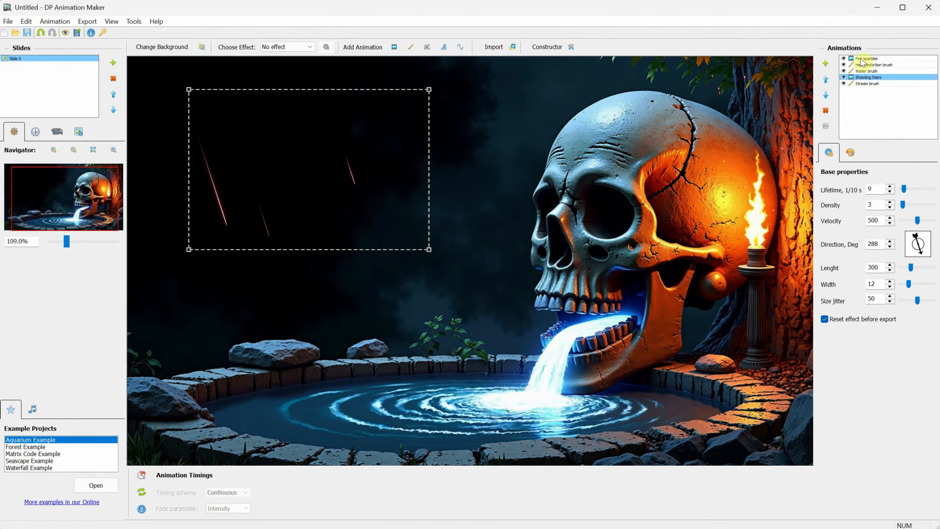
left_click(826, 111)
Step: Apply the Sparkle airbrush 1 preset to twinkle stars across the sky
scroll(21, 364, "down", 3)
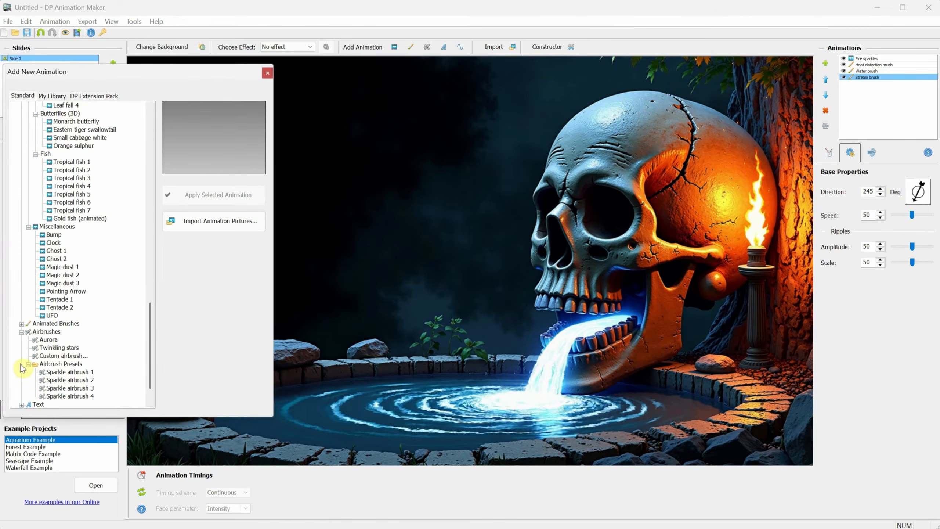
left_click(70, 373)
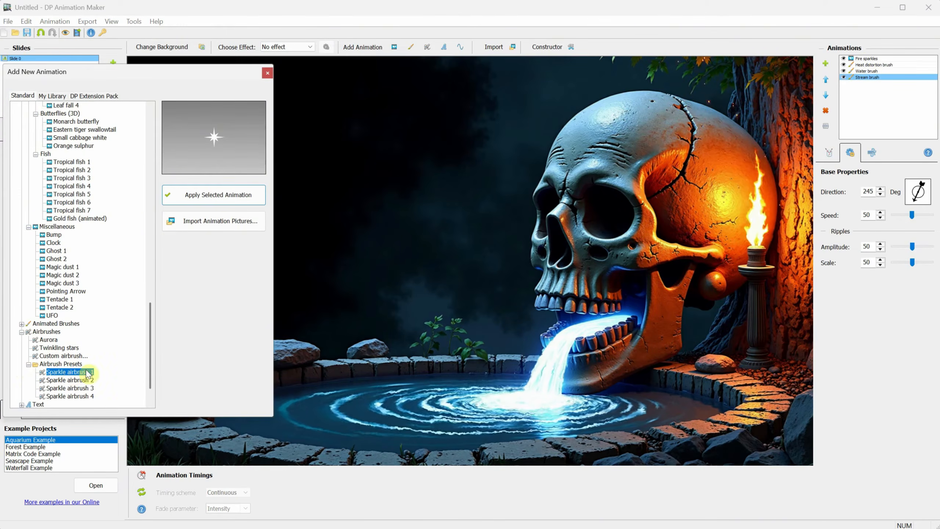
left_click(213, 195)
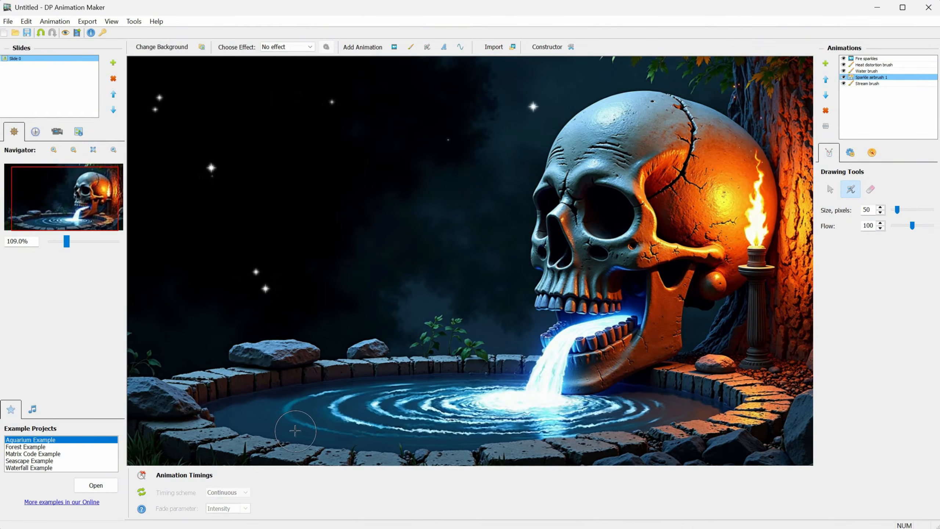
Step: Compare the Magic particle presets (Fireflies, Hair, path, stream, Trace, Waves) and apply Magic Cloud
left_click(393, 47)
left_click(63, 348)
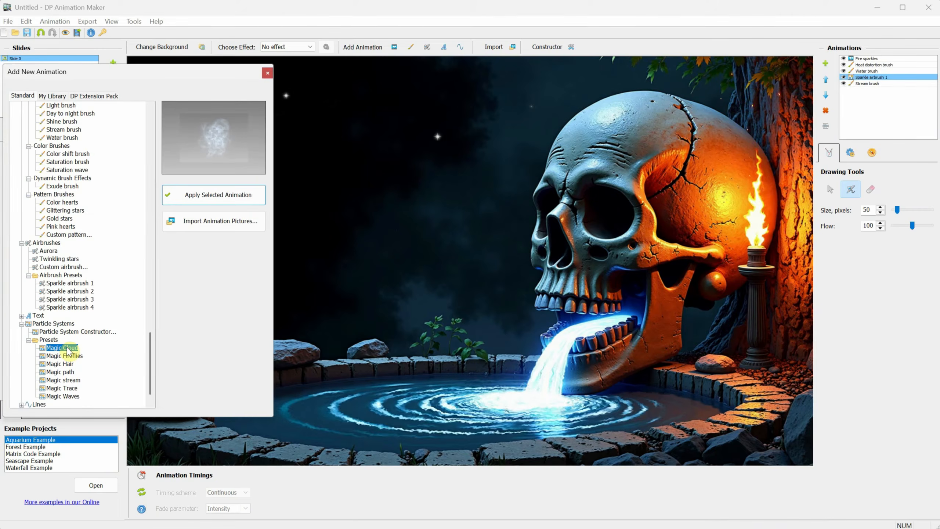
left_click(67, 355)
left_click(67, 363)
left_click(68, 372)
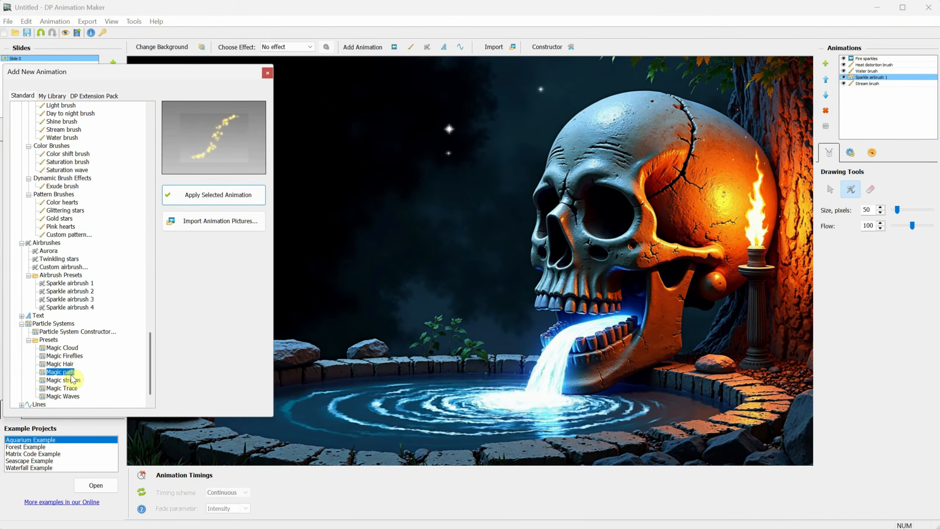
left_click(70, 380)
left_click(68, 389)
left_click(68, 396)
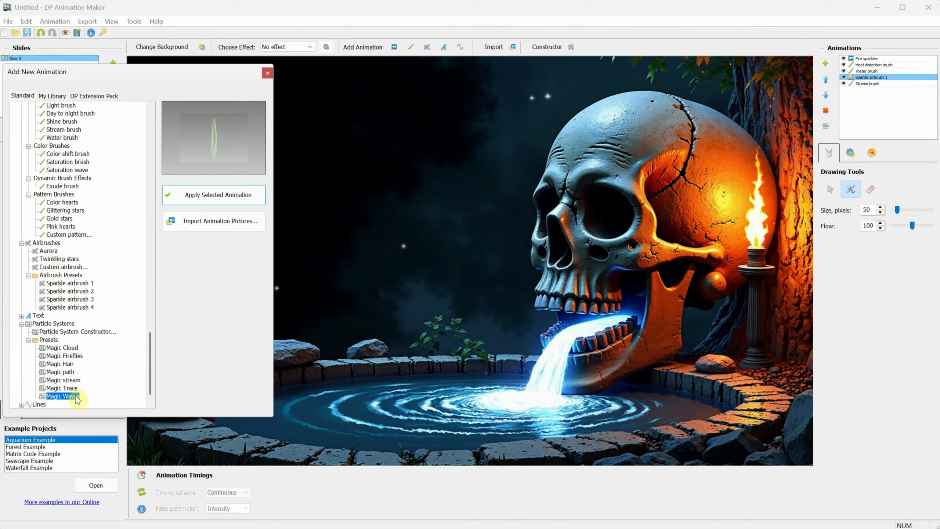
left_click(62, 348)
left_click(215, 194)
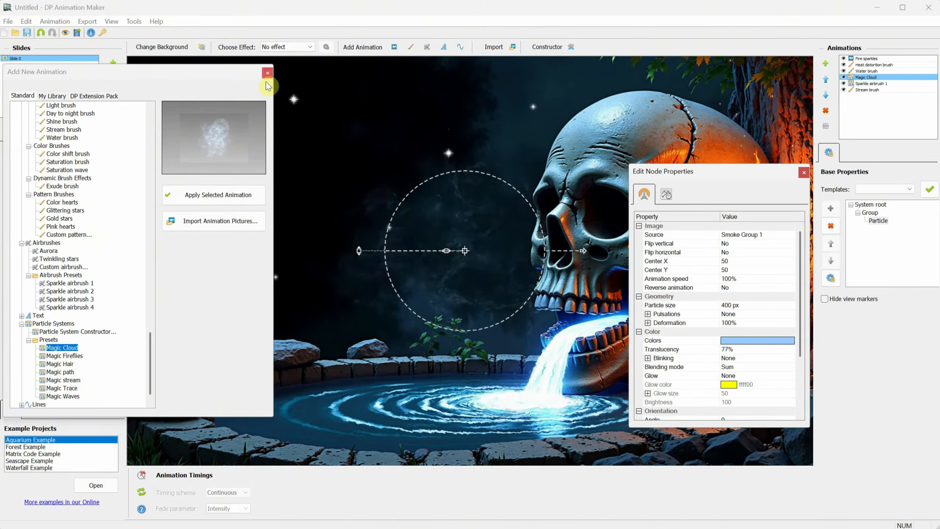
left_click(268, 73)
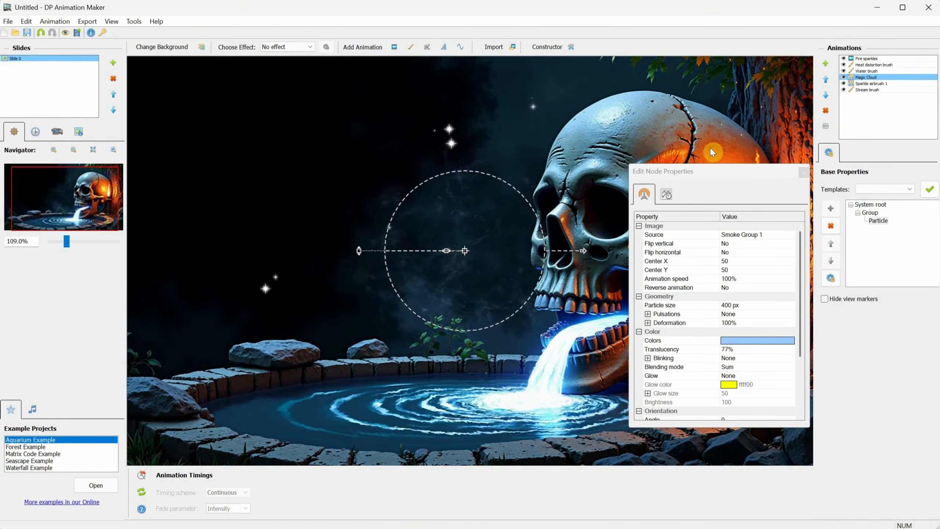
Step: Give the Magic Cloud a new particle colour and shrink its particle size to about 155
left_click(753, 341)
left_click(753, 341)
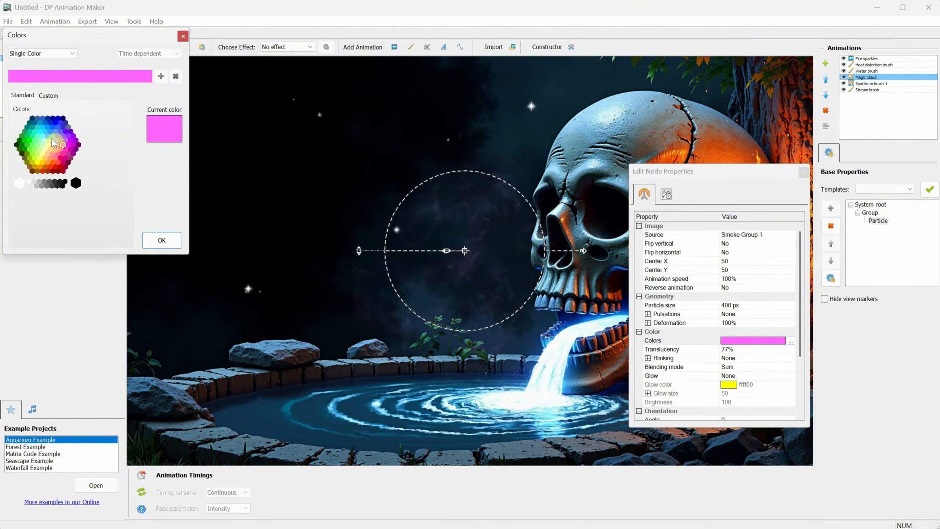
left_click(48, 162)
left_click(161, 240)
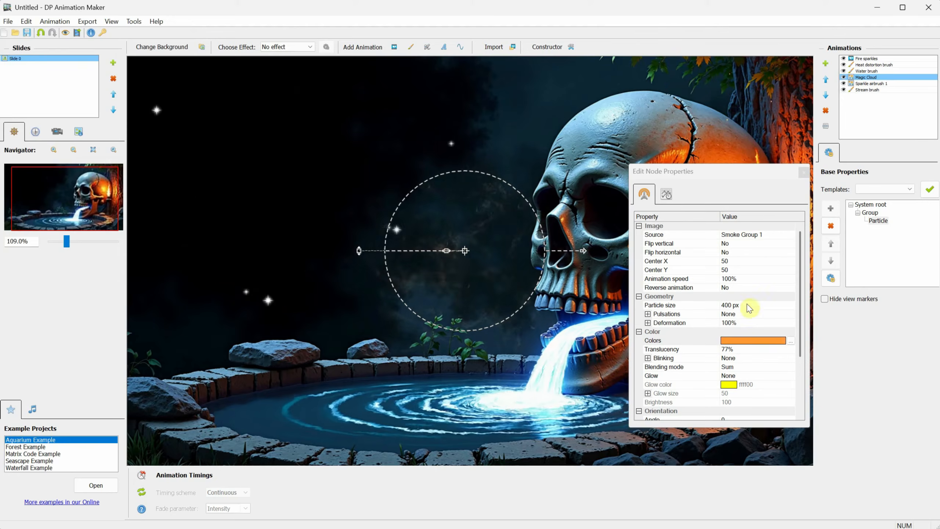
left_click(748, 306)
left_click_drag(749, 306, 782, 303)
left_click(804, 172)
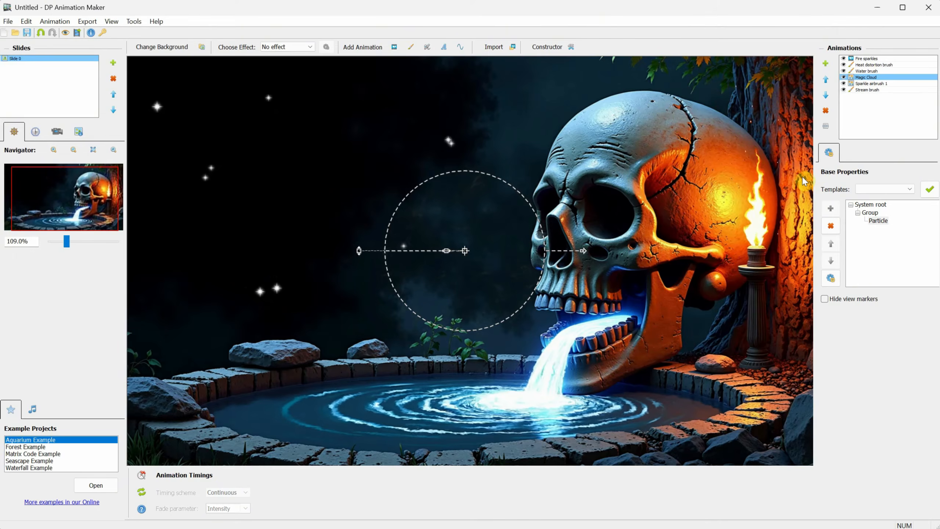
Step: Shift the Magic Cloud emitter right, then add the Magic path particle preset
left_click_drag(465, 251, 593, 265)
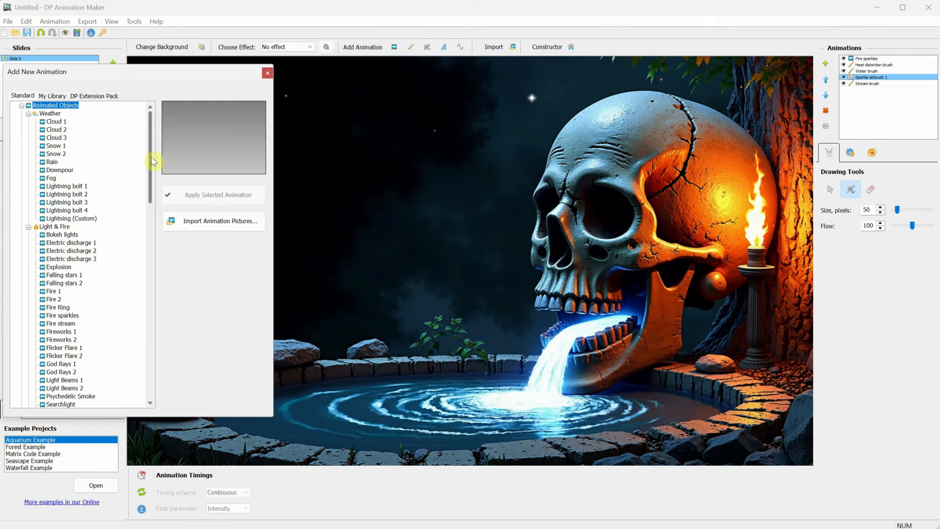
left_click_drag(150, 157, 140, 347)
left_click(21, 381)
left_click(21, 405)
left_click(61, 323)
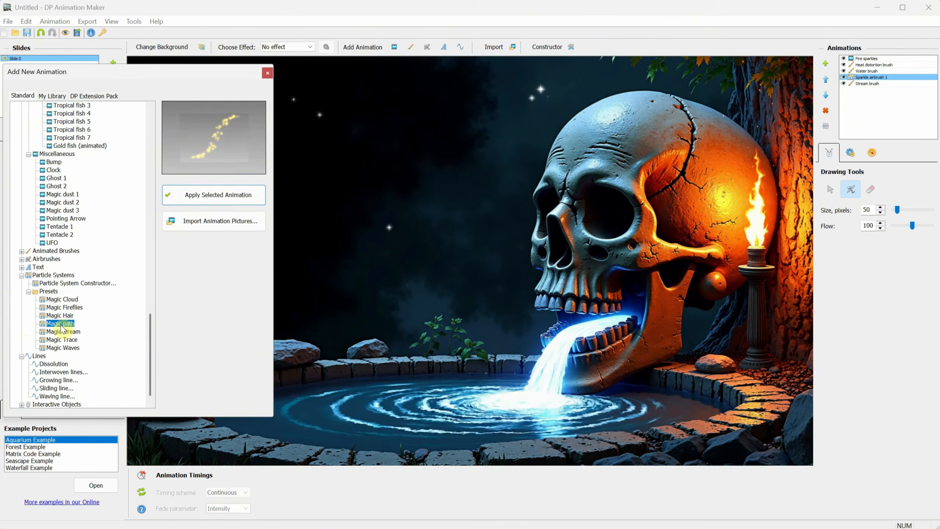
left_click(216, 197)
Step: Trace a curved Magic path from the skull's mouth, delete it, and bring up the Import dialog
left_click(571, 351)
left_click(329, 216)
left_click(523, 149)
left_click(394, 109)
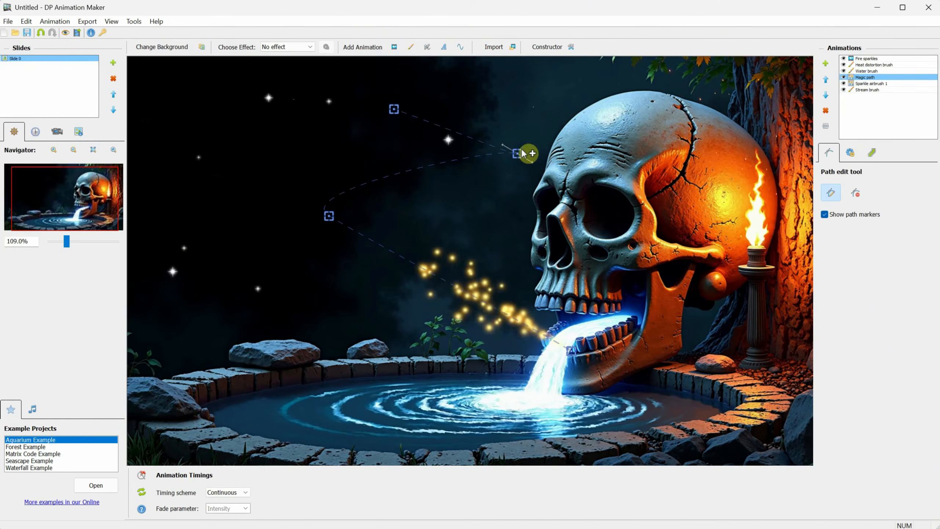
left_click_drag(526, 150, 538, 87)
left_click_drag(520, 167, 520, 192)
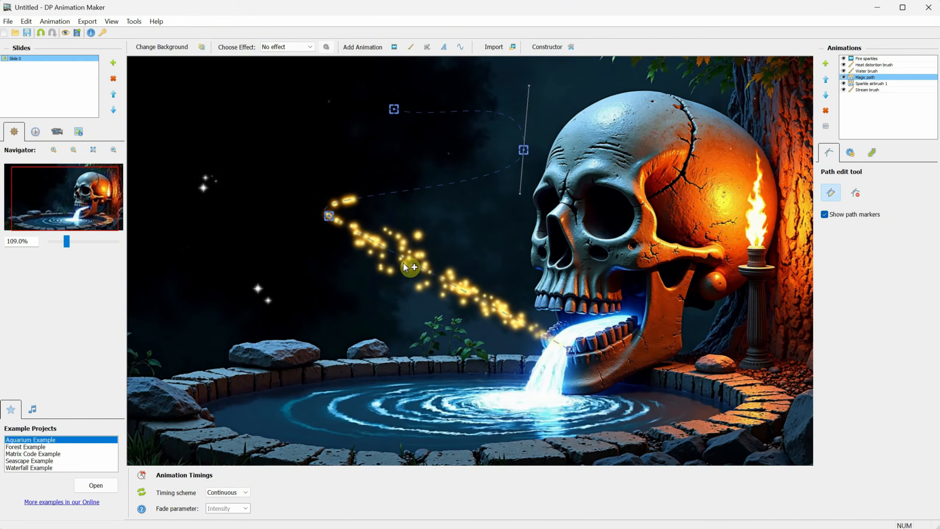
key("Delete")
left_click(512, 49)
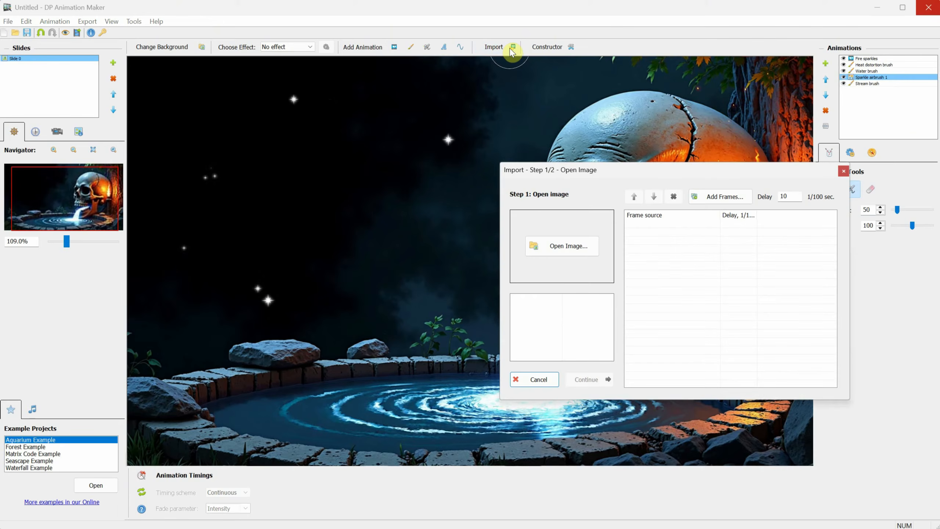
Step: In the animation constructor, set particle motion to Random, then Tunnel Flow, with Red Particle shapes
left_click(847, 173)
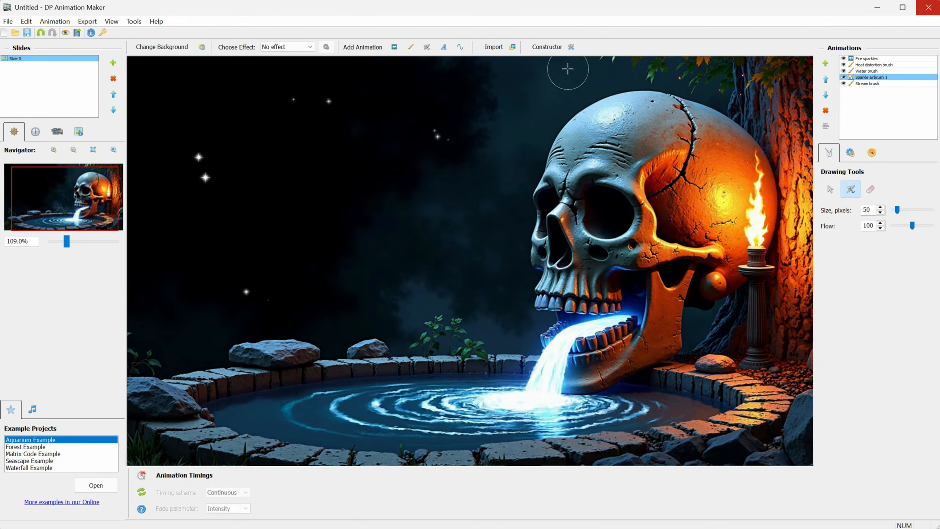
left_click(551, 48)
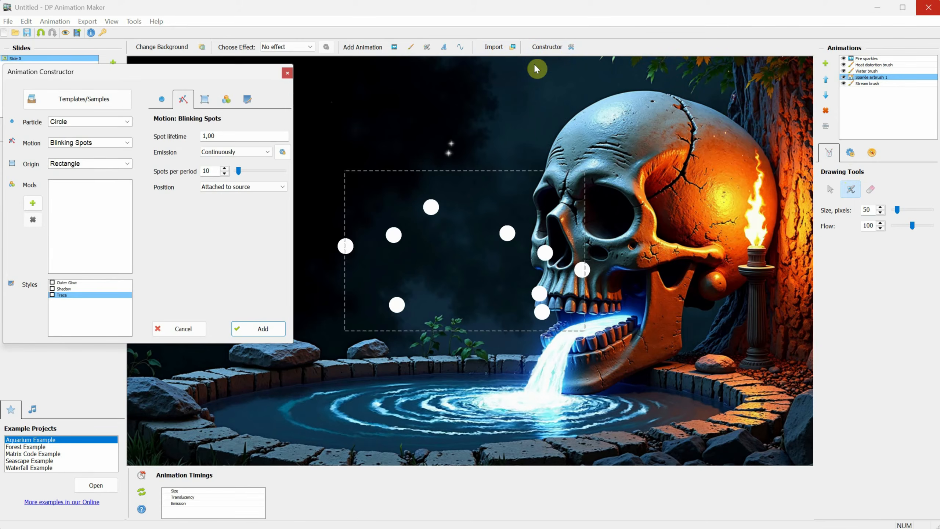
left_click(75, 145)
left_click(131, 183)
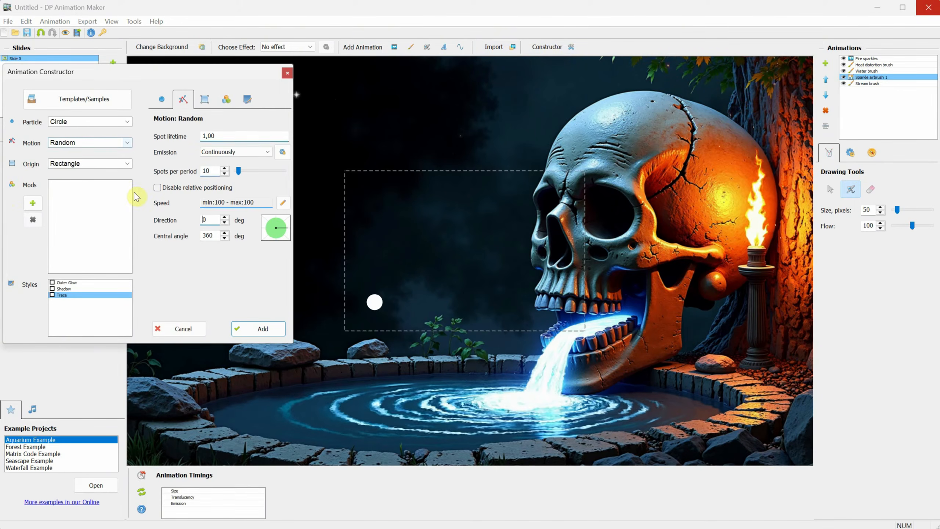
left_click(98, 145)
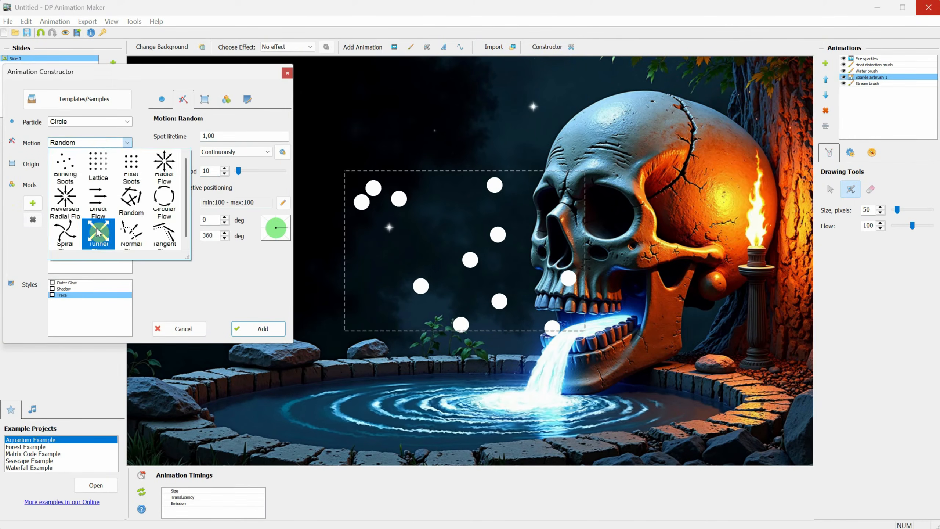
left_click(98, 231)
left_click(97, 122)
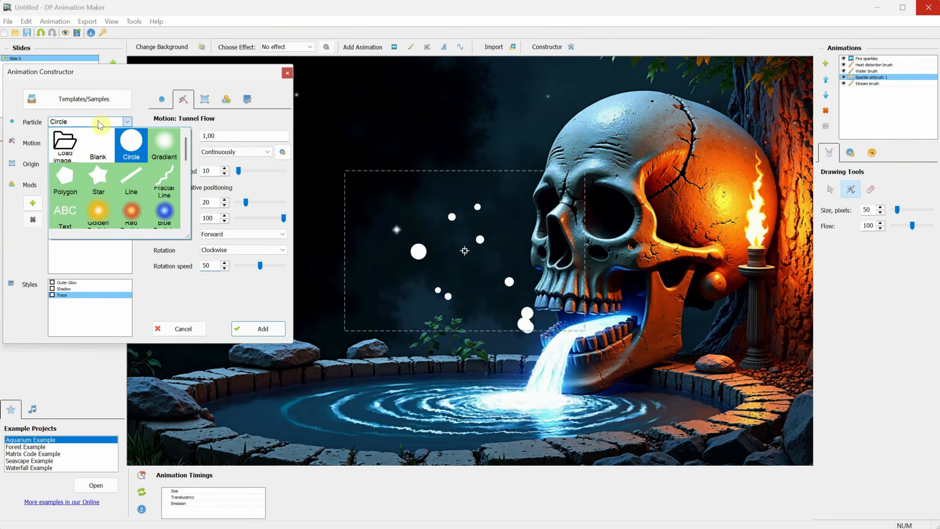
left_click(98, 142)
Step: Preview the Dancing Spots, Fontain 01 and Halo particle templates, then close without adding anything
left_click(95, 98)
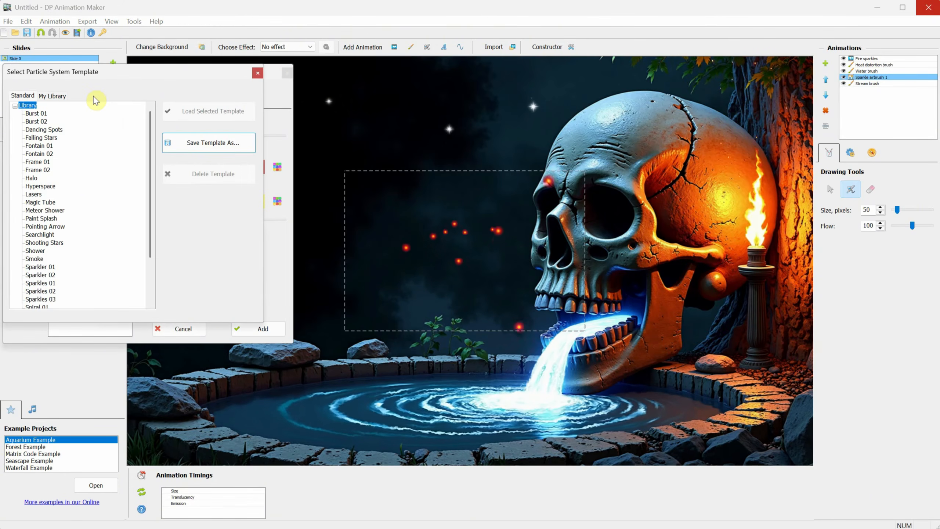
left_click(42, 130)
left_click(38, 146)
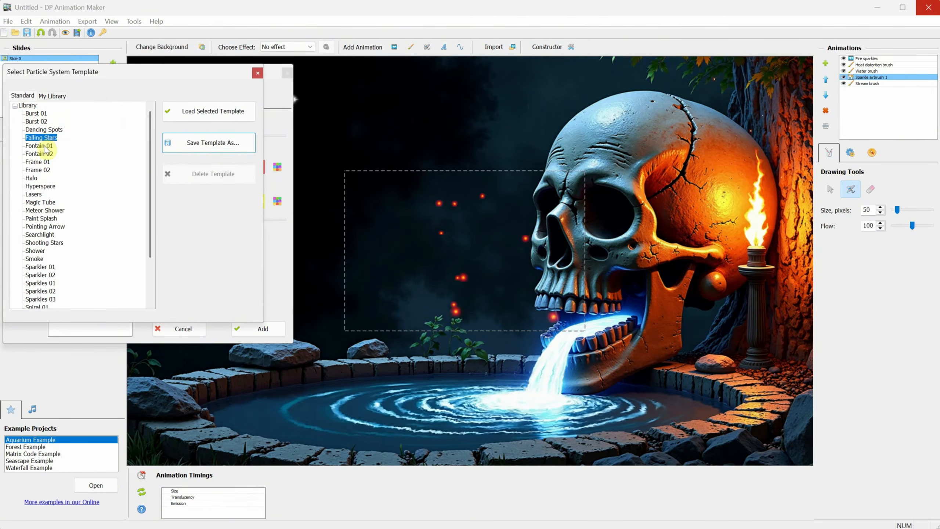
left_click(182, 118)
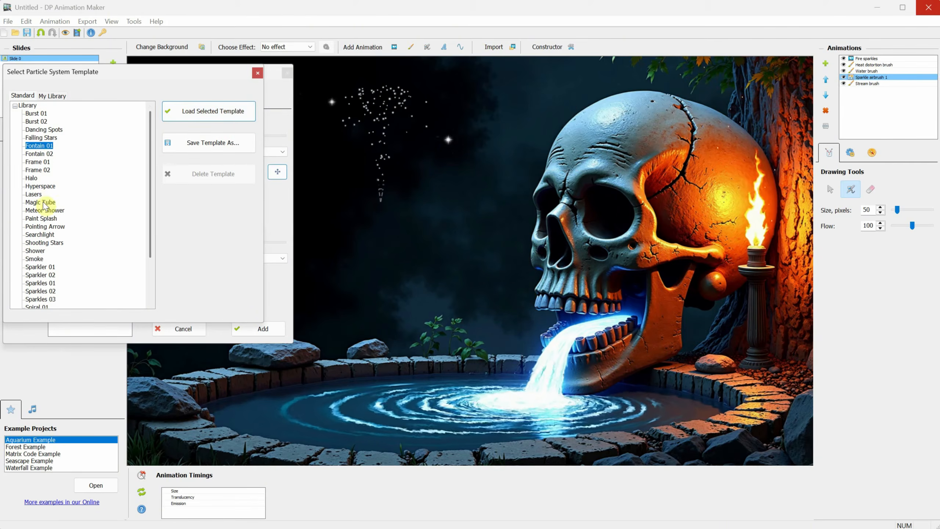
left_click(31, 178)
left_click(205, 115)
scroll(56, 237, "down", 3)
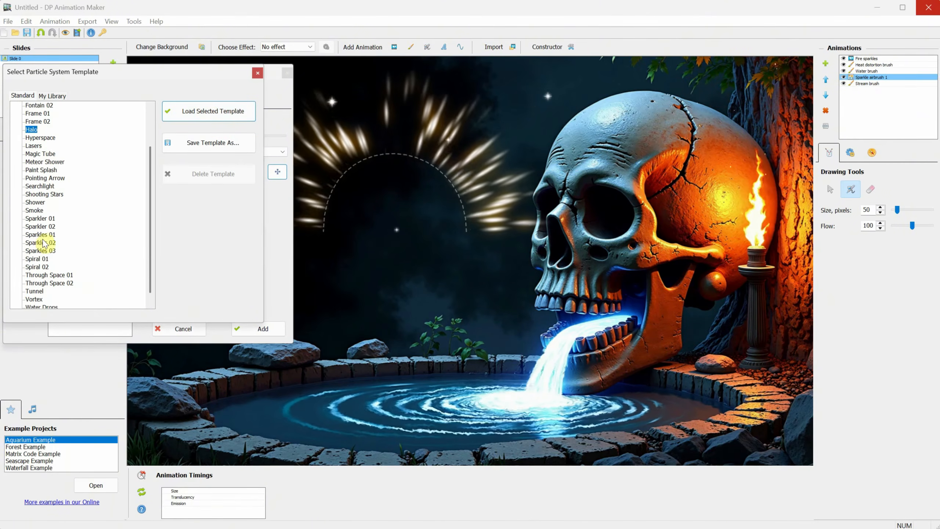
left_click(40, 210)
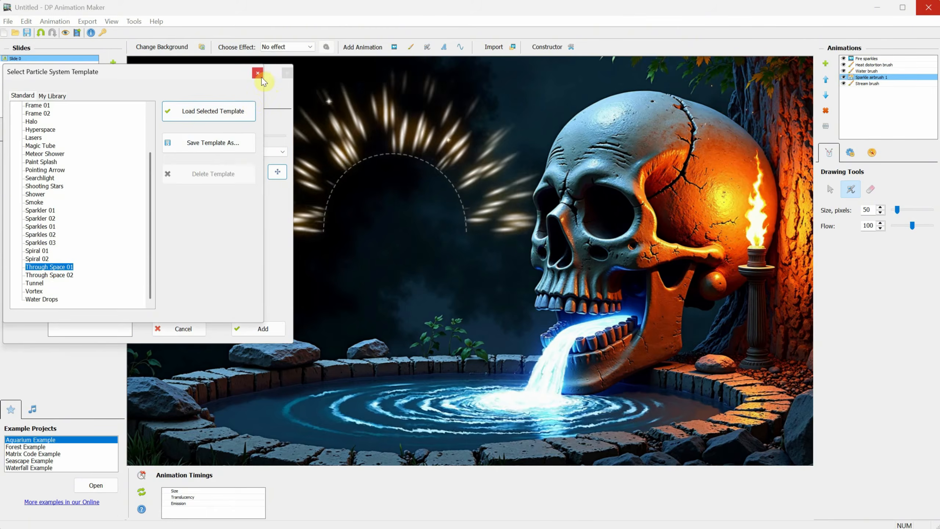
left_click(257, 73)
left_click(287, 73)
left_click(394, 46)
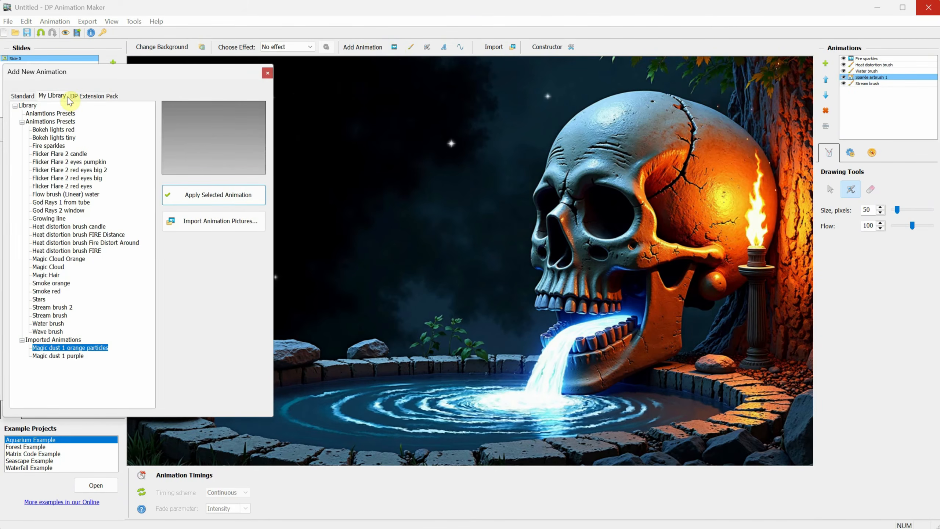
Step: Apply the imported Magic dust 1 orange particles animation (count 17, size 16, speed 50) to the skull image
left_click(70, 356)
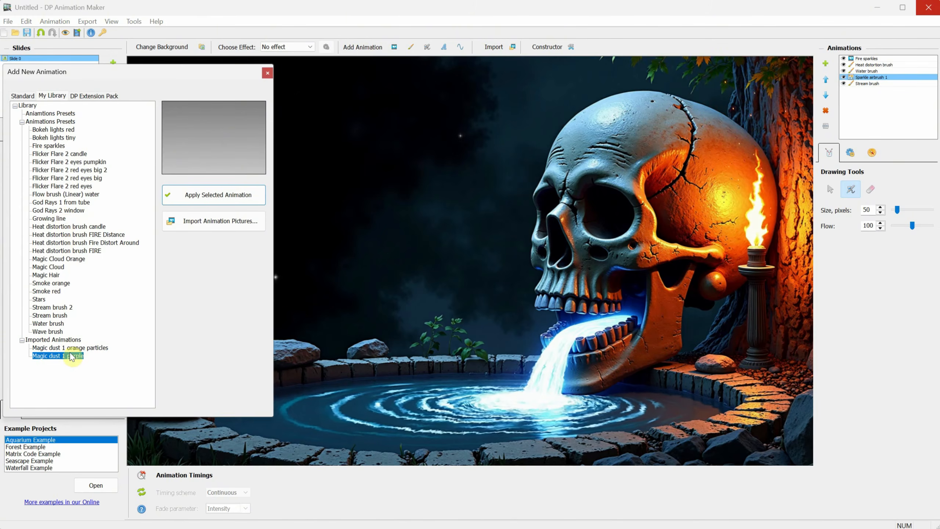
left_click(71, 350)
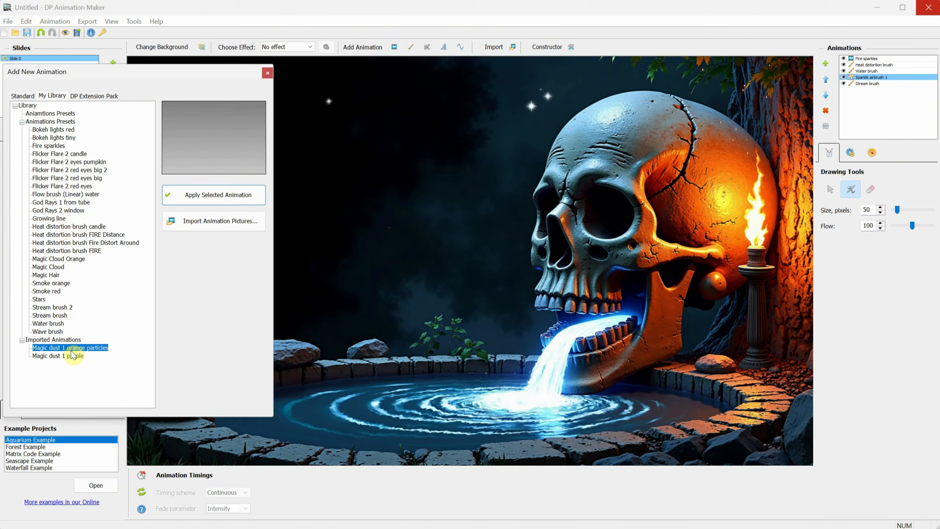
left_click(217, 195)
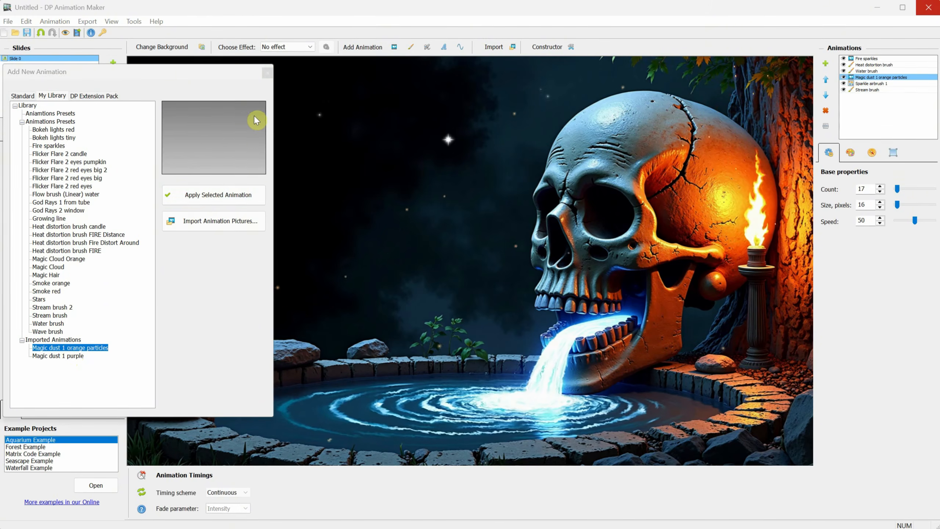
left_click(267, 73)
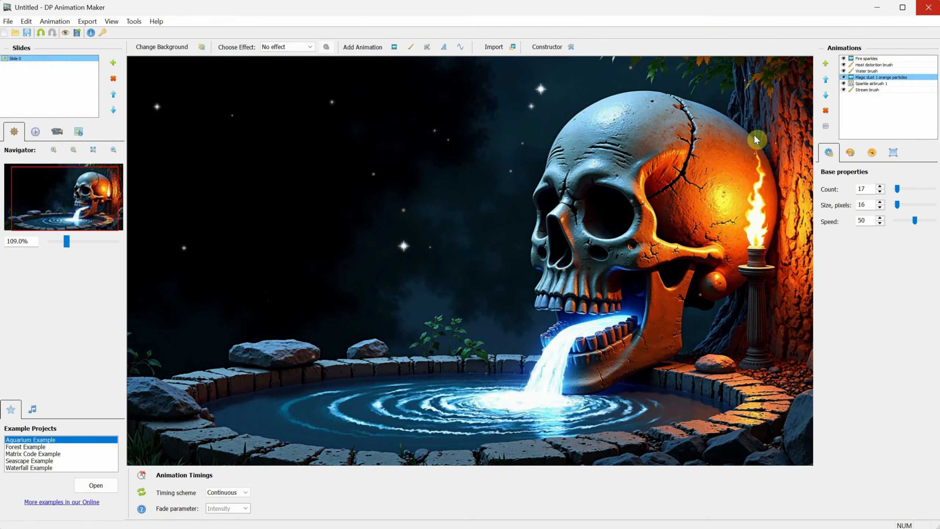
Step: Start exporting the animation to MP4 format under the file name 'skull animation'
scroll(285, 389, "down", 1)
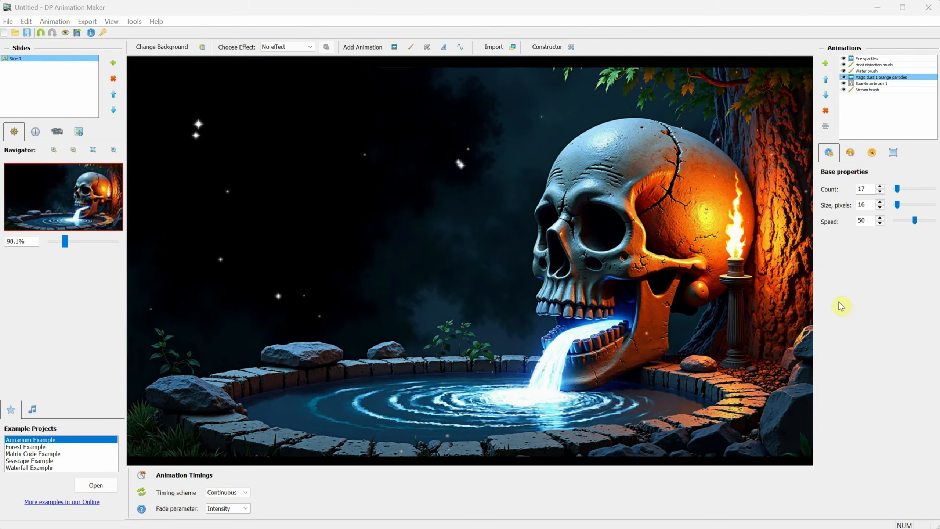
left_click(7, 21)
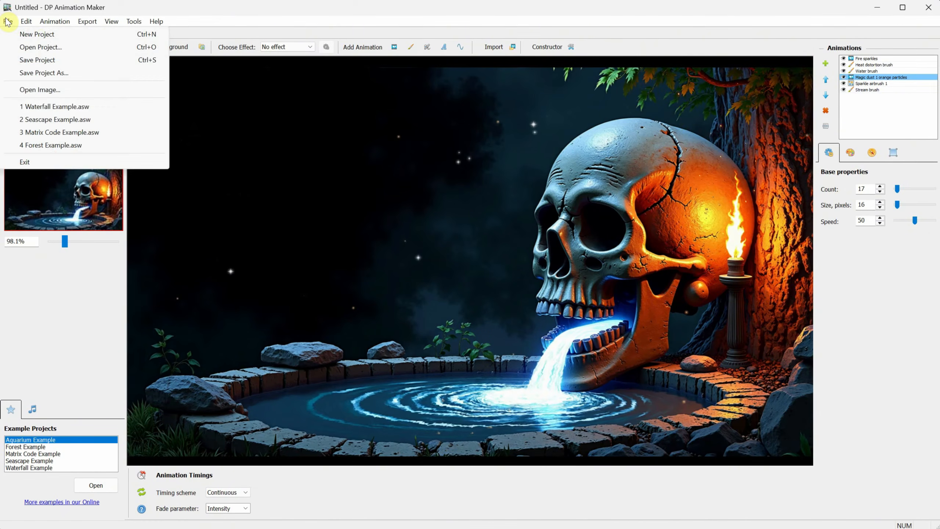
mouse_move(87, 23)
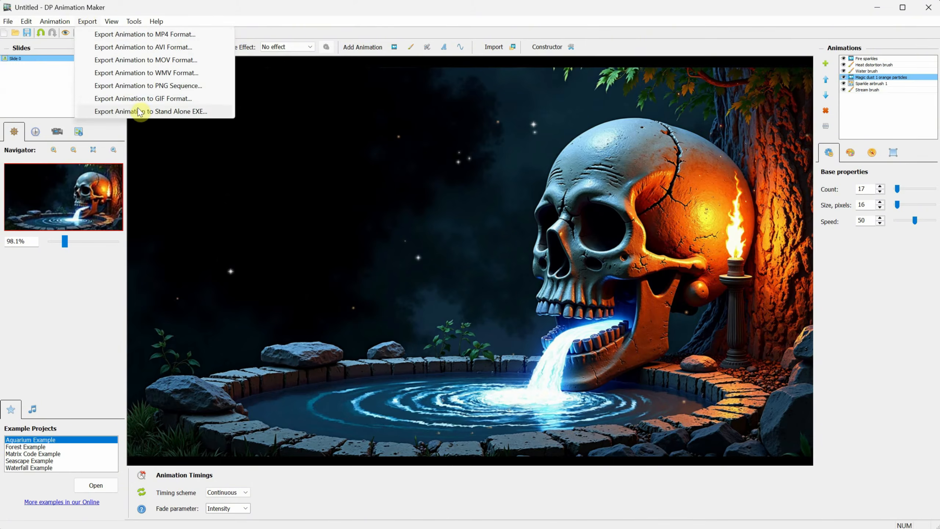
left_click(146, 34)
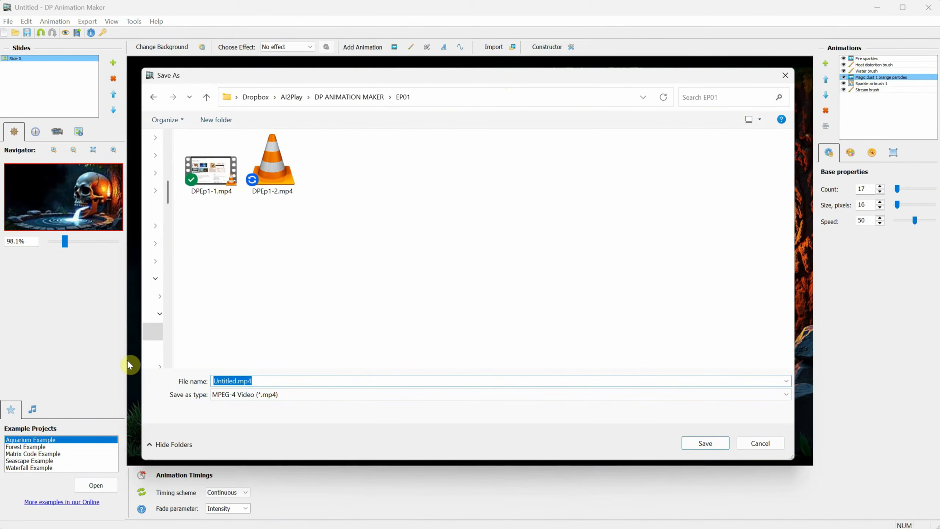
type("sk")
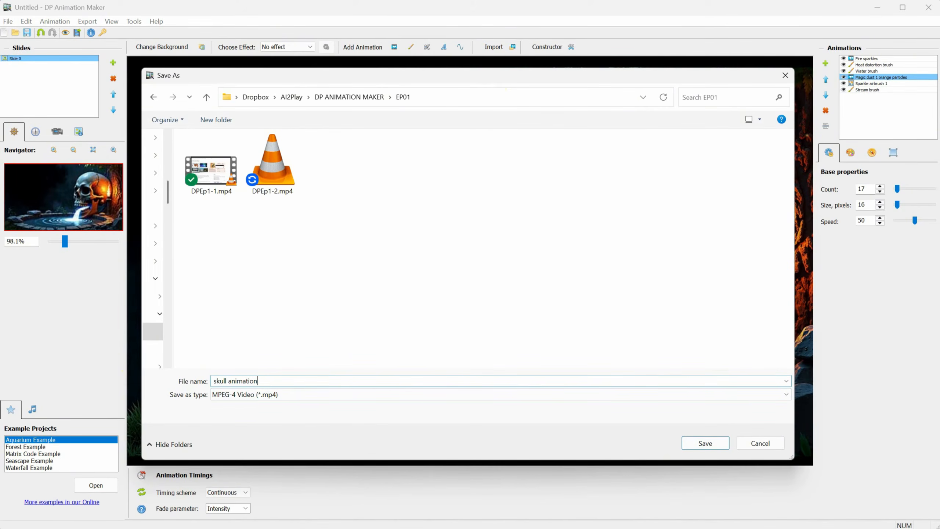
type("ull animation")
key("Return")
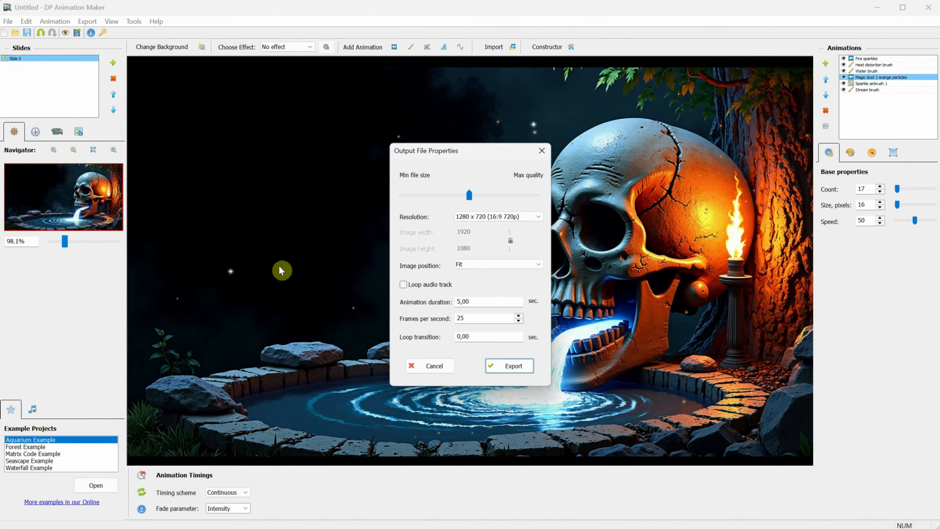
Step: Set the output resolution to 1920 x 1080, then Custom value, with quality raised to Max
left_click(522, 217)
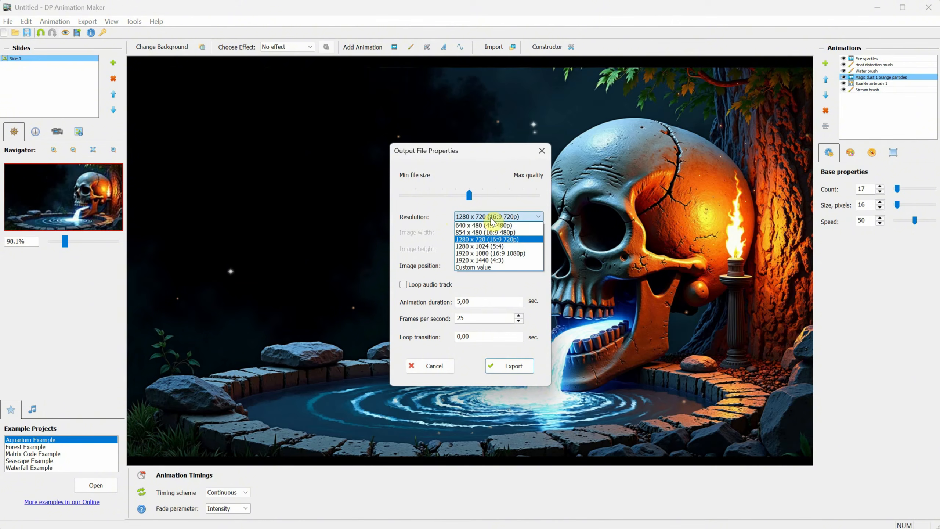
left_click(497, 253)
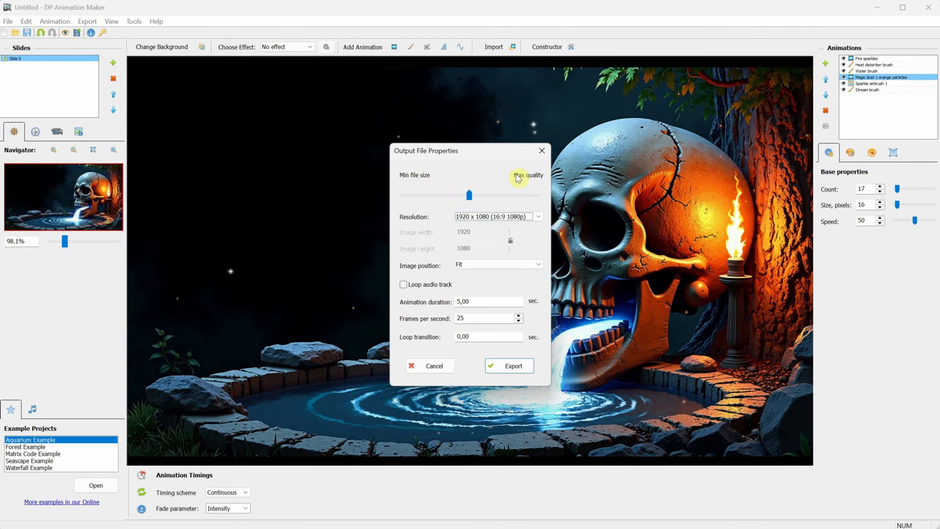
left_click_drag(469, 196, 533, 196)
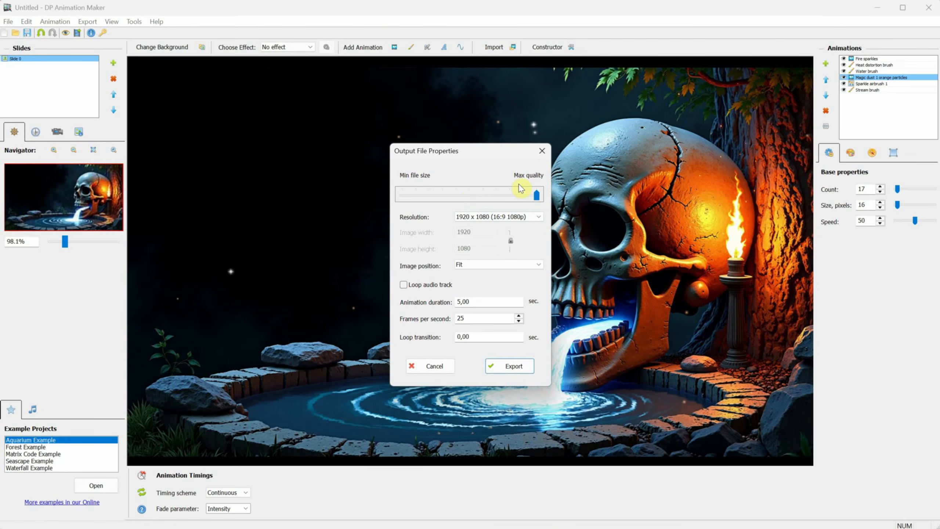
left_click(488, 217)
left_click(478, 267)
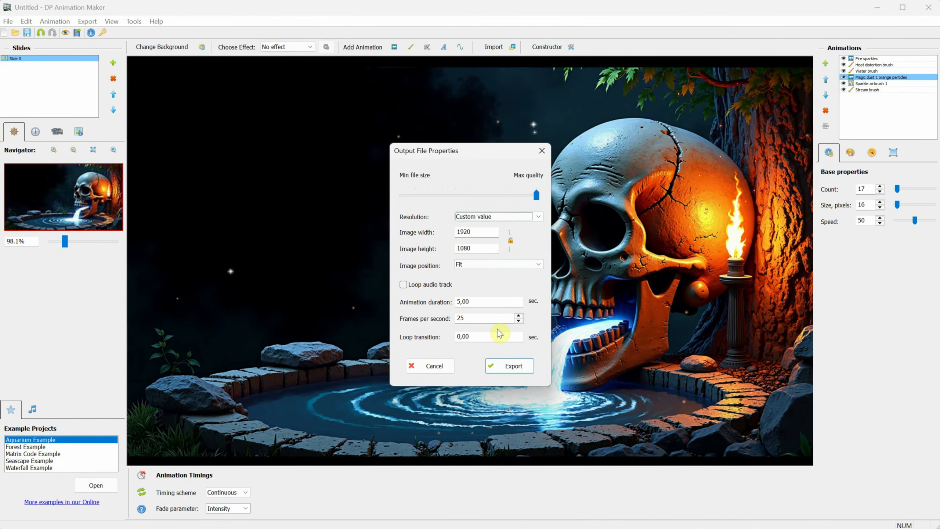
Step: Set a 60-second duration at 25 fps with a 5-second loop transition and start the export
left_click(484, 315)
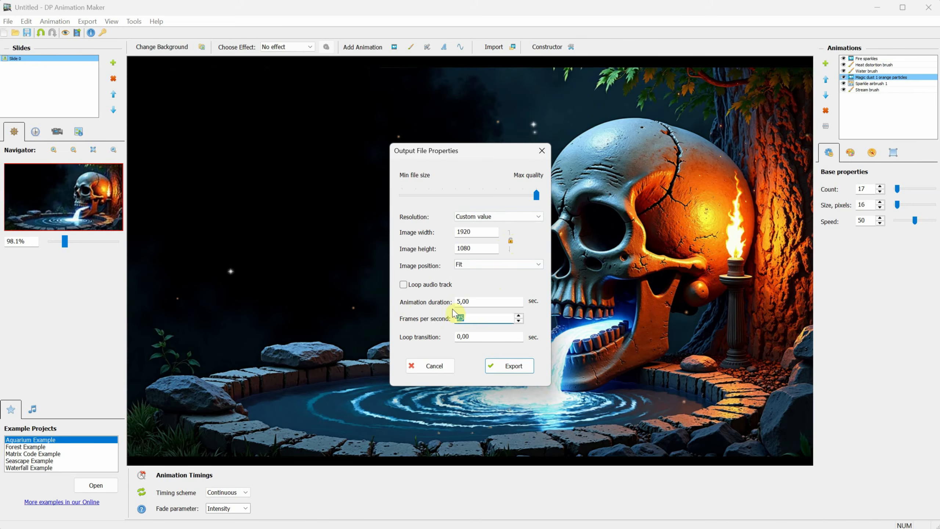
double_click(460, 318)
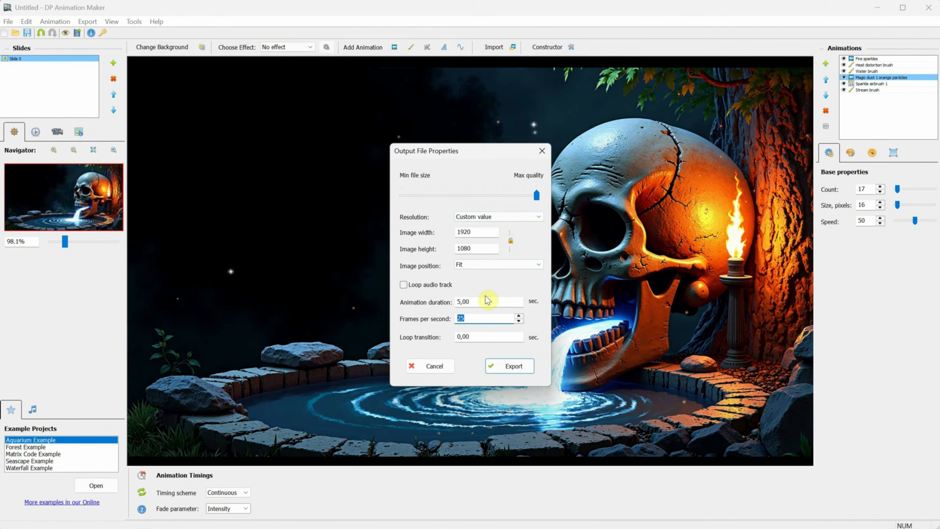
double_click(487, 300)
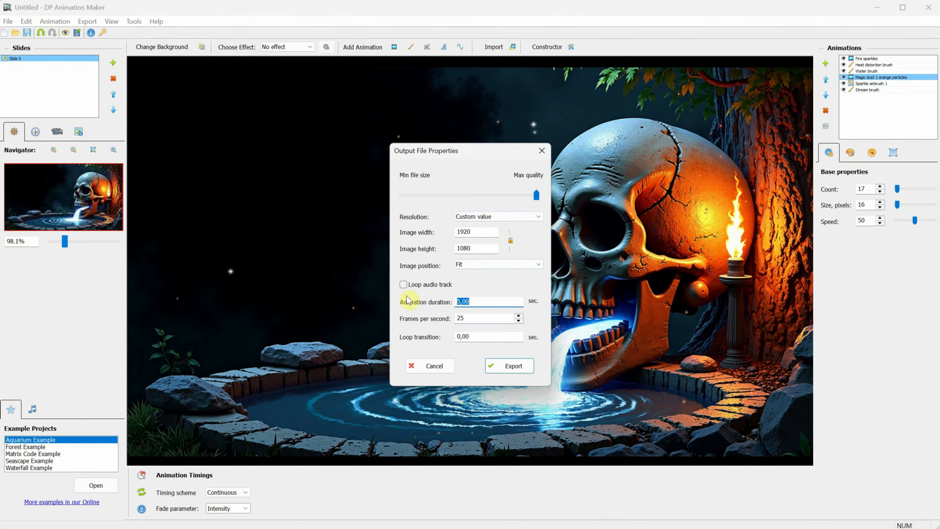
type("60")
left_click(481, 317)
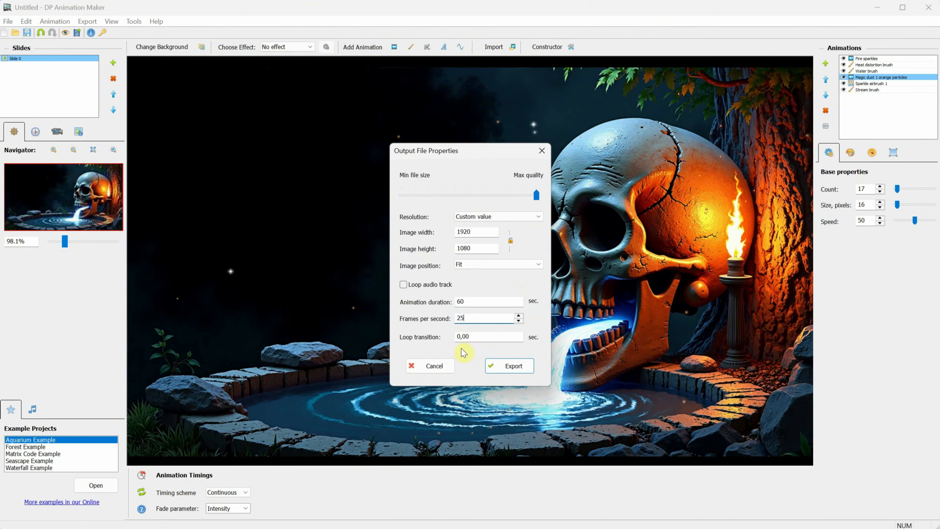
double_click(475, 335)
type("5")
key("Tab")
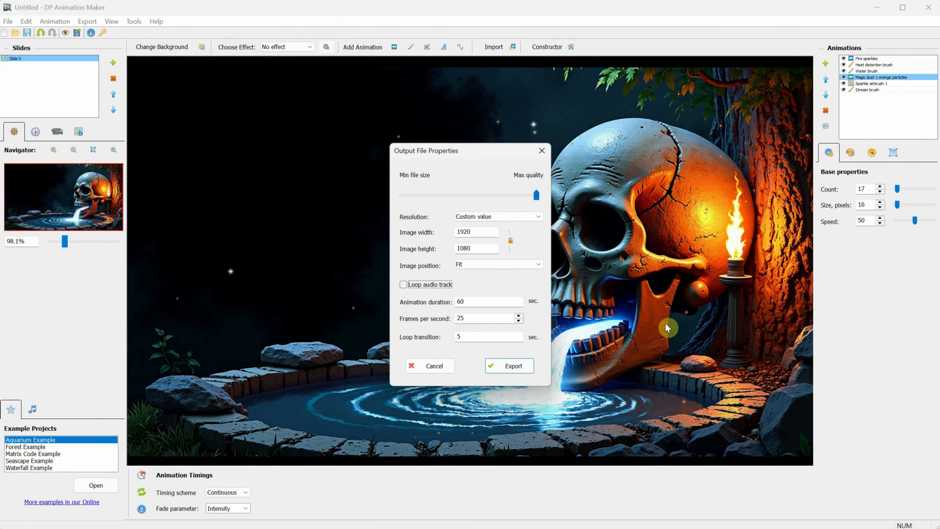
left_click(510, 366)
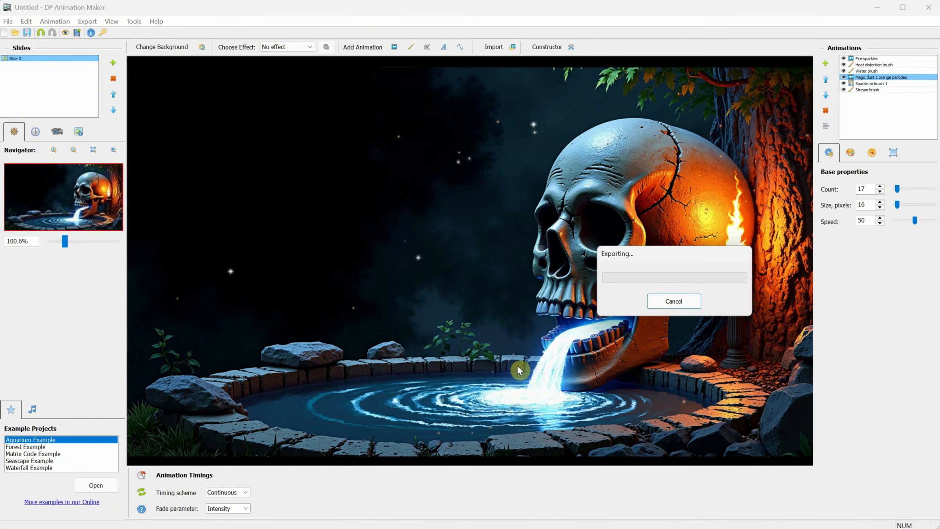
left_click_drag(650, 255, 495, 238)
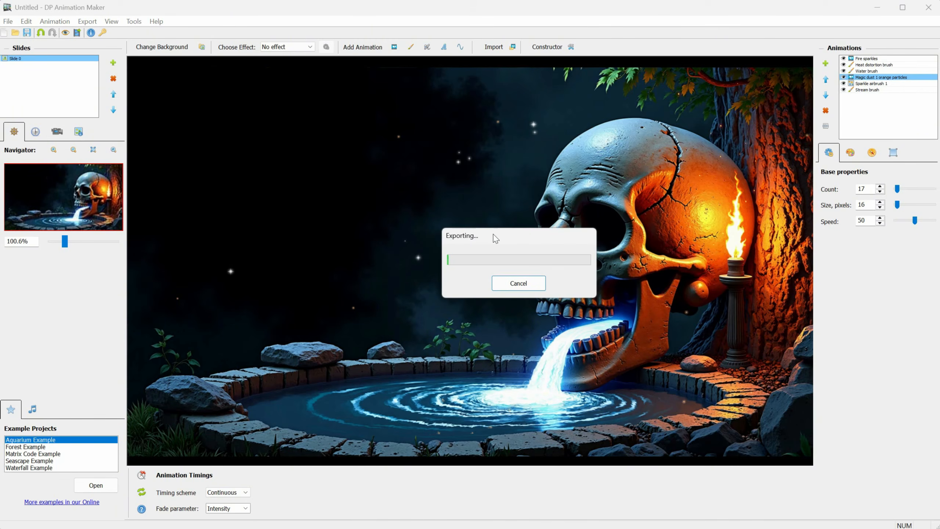